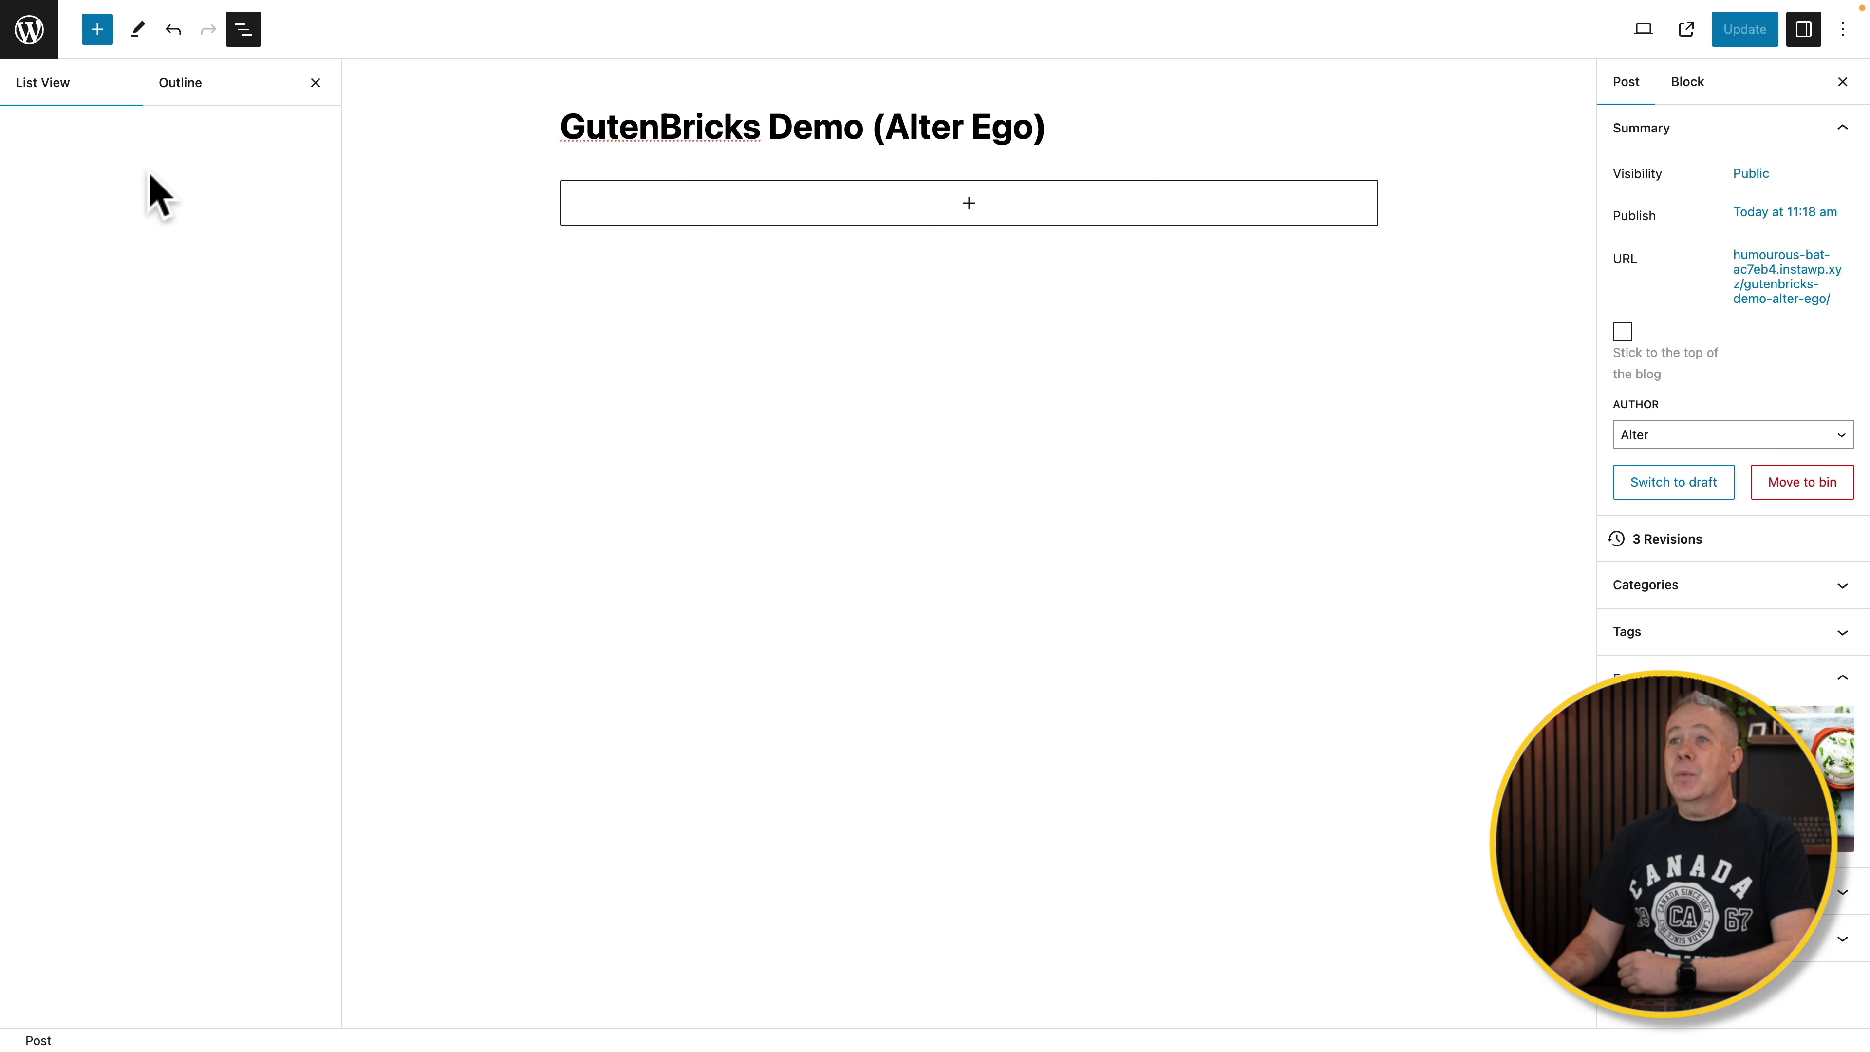
- After browsing the Pattern category, insert Hero Section Design 1 from WPTUTS BLOCKS into the post
{"action": "left_click", "coordinate": [99, 33]}
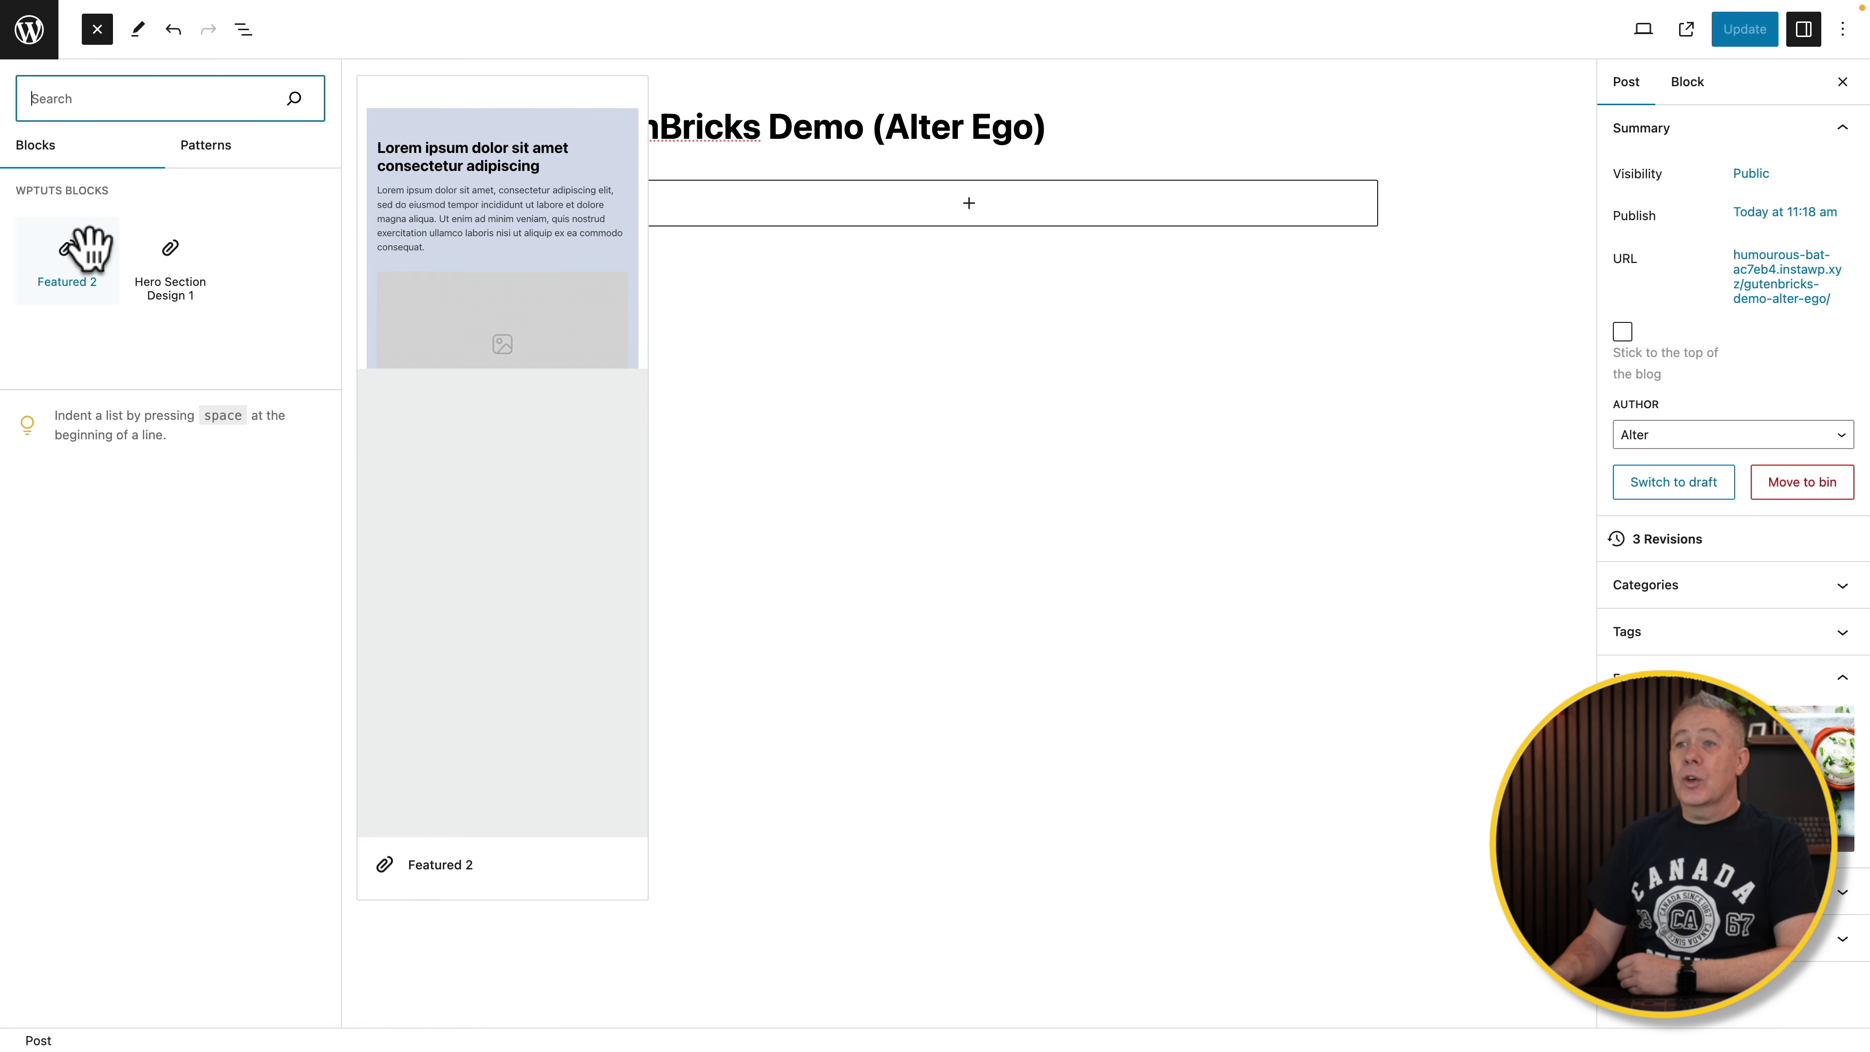
{"action": "left_click", "coordinate": [198, 149]}
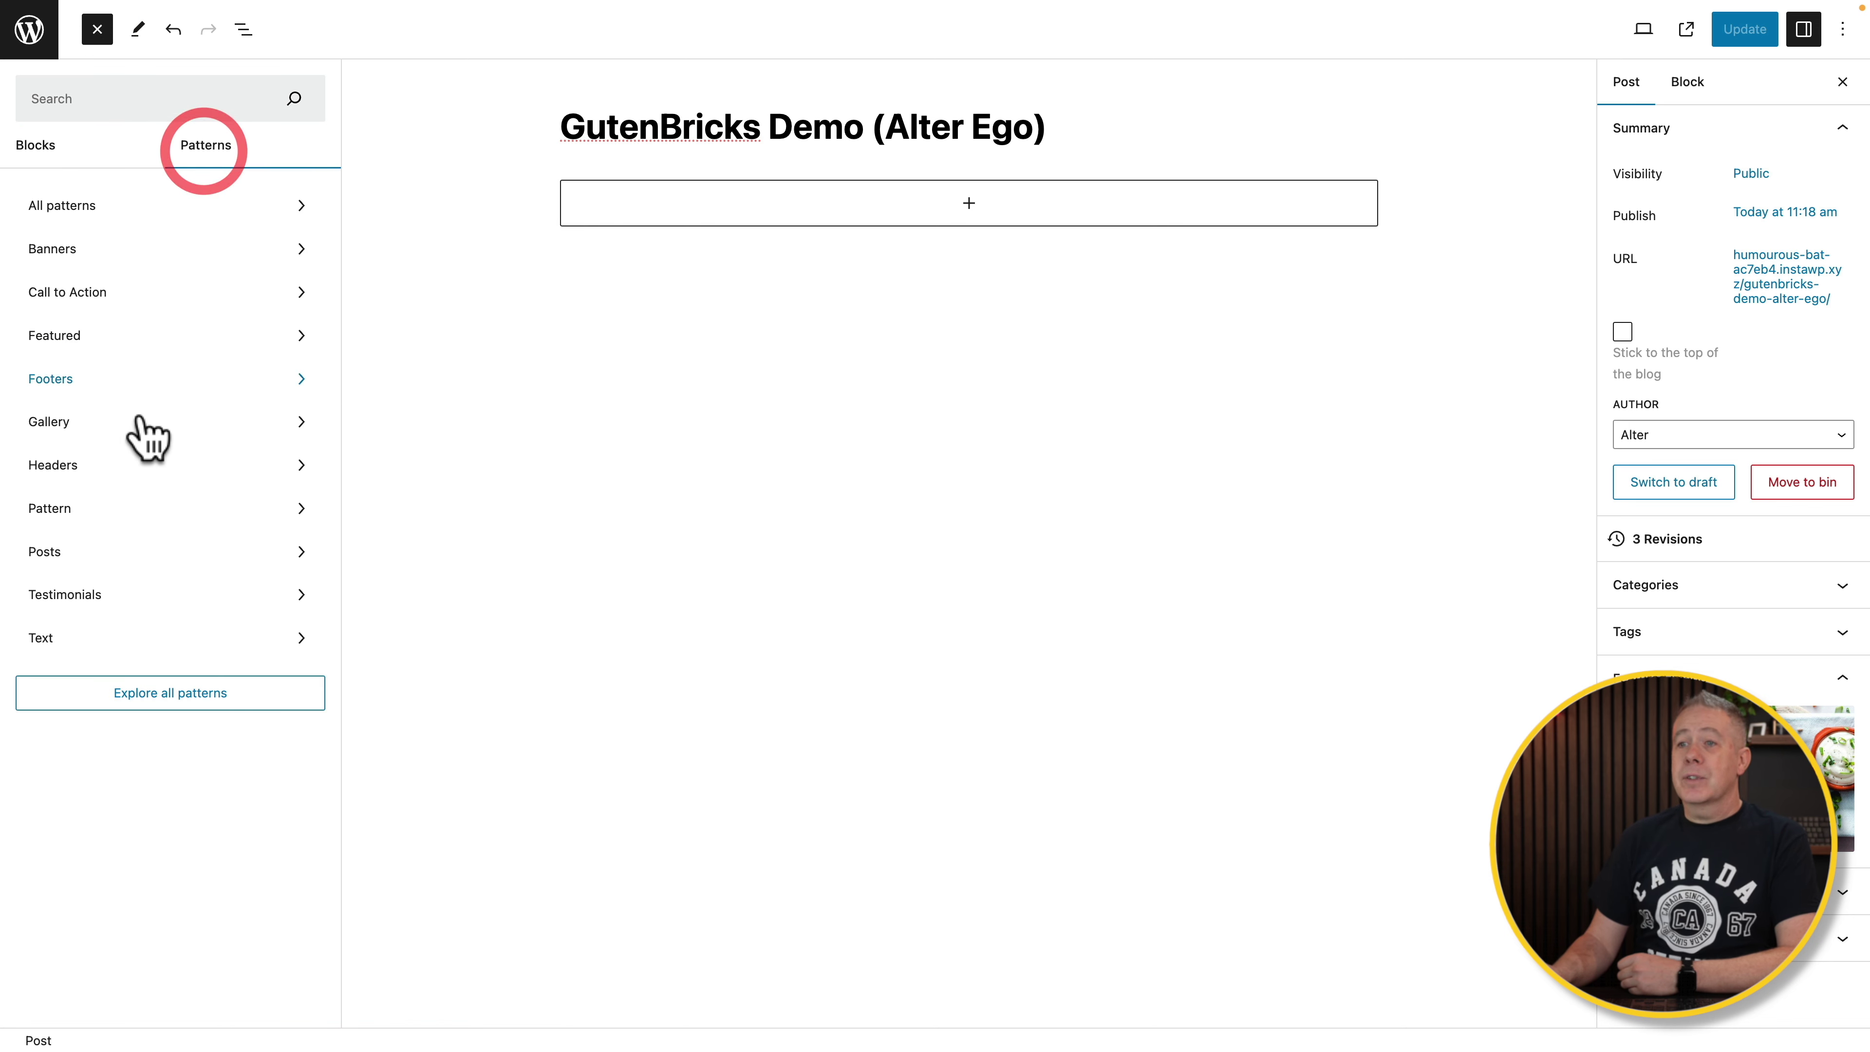
{"action": "left_click", "coordinate": [98, 510]}
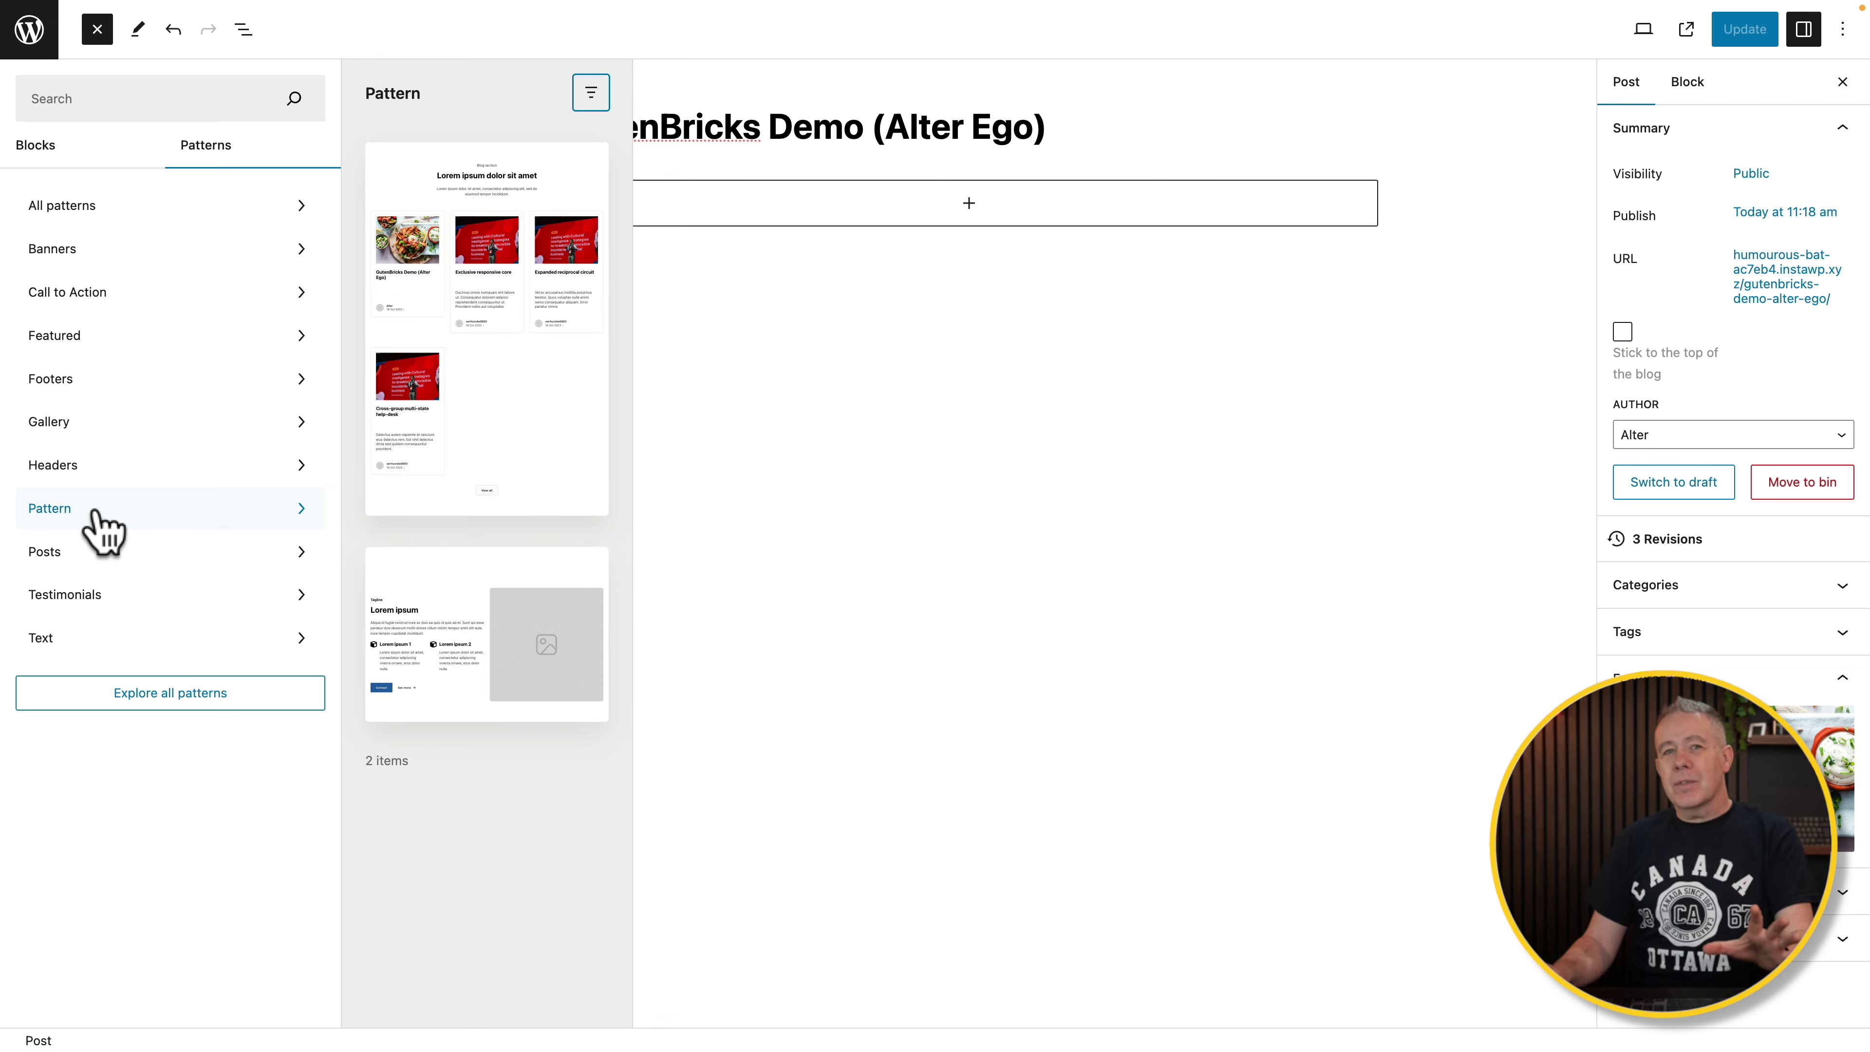
{"action": "left_click", "coordinate": [46, 148]}
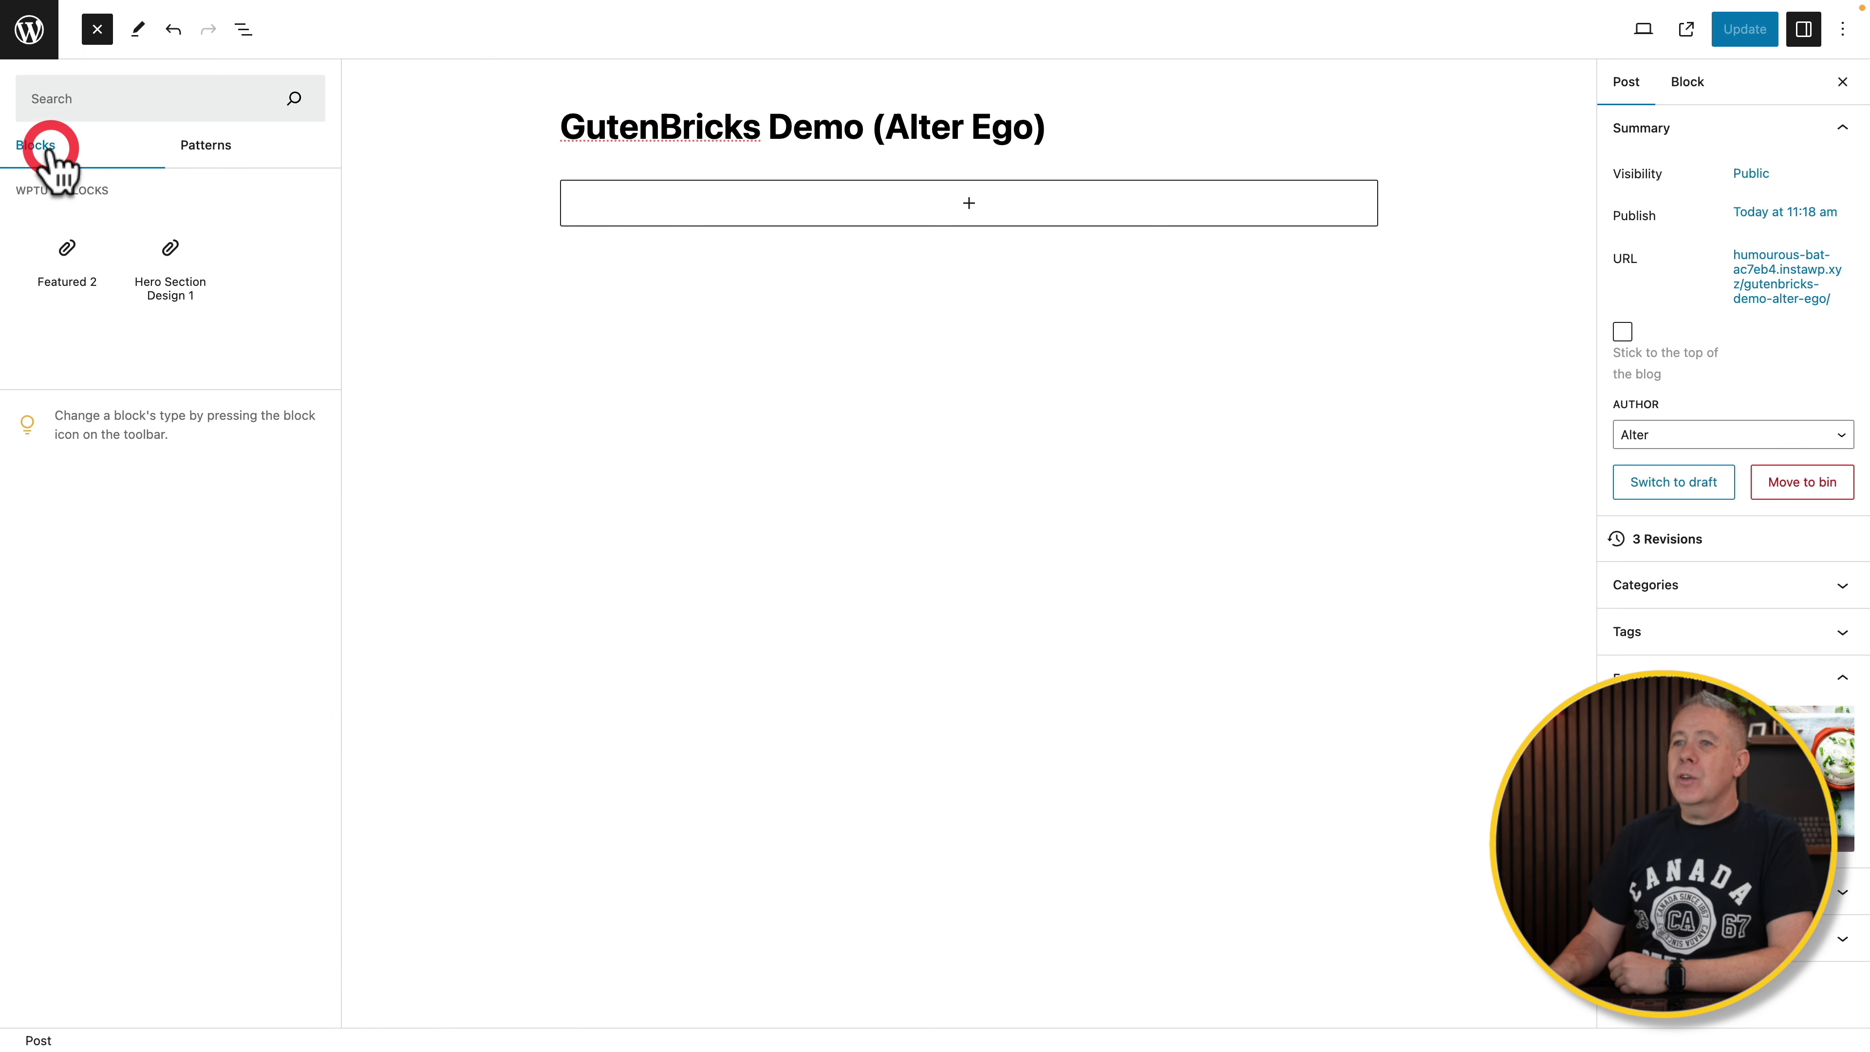
{"action": "left_click", "coordinate": [159, 278]}
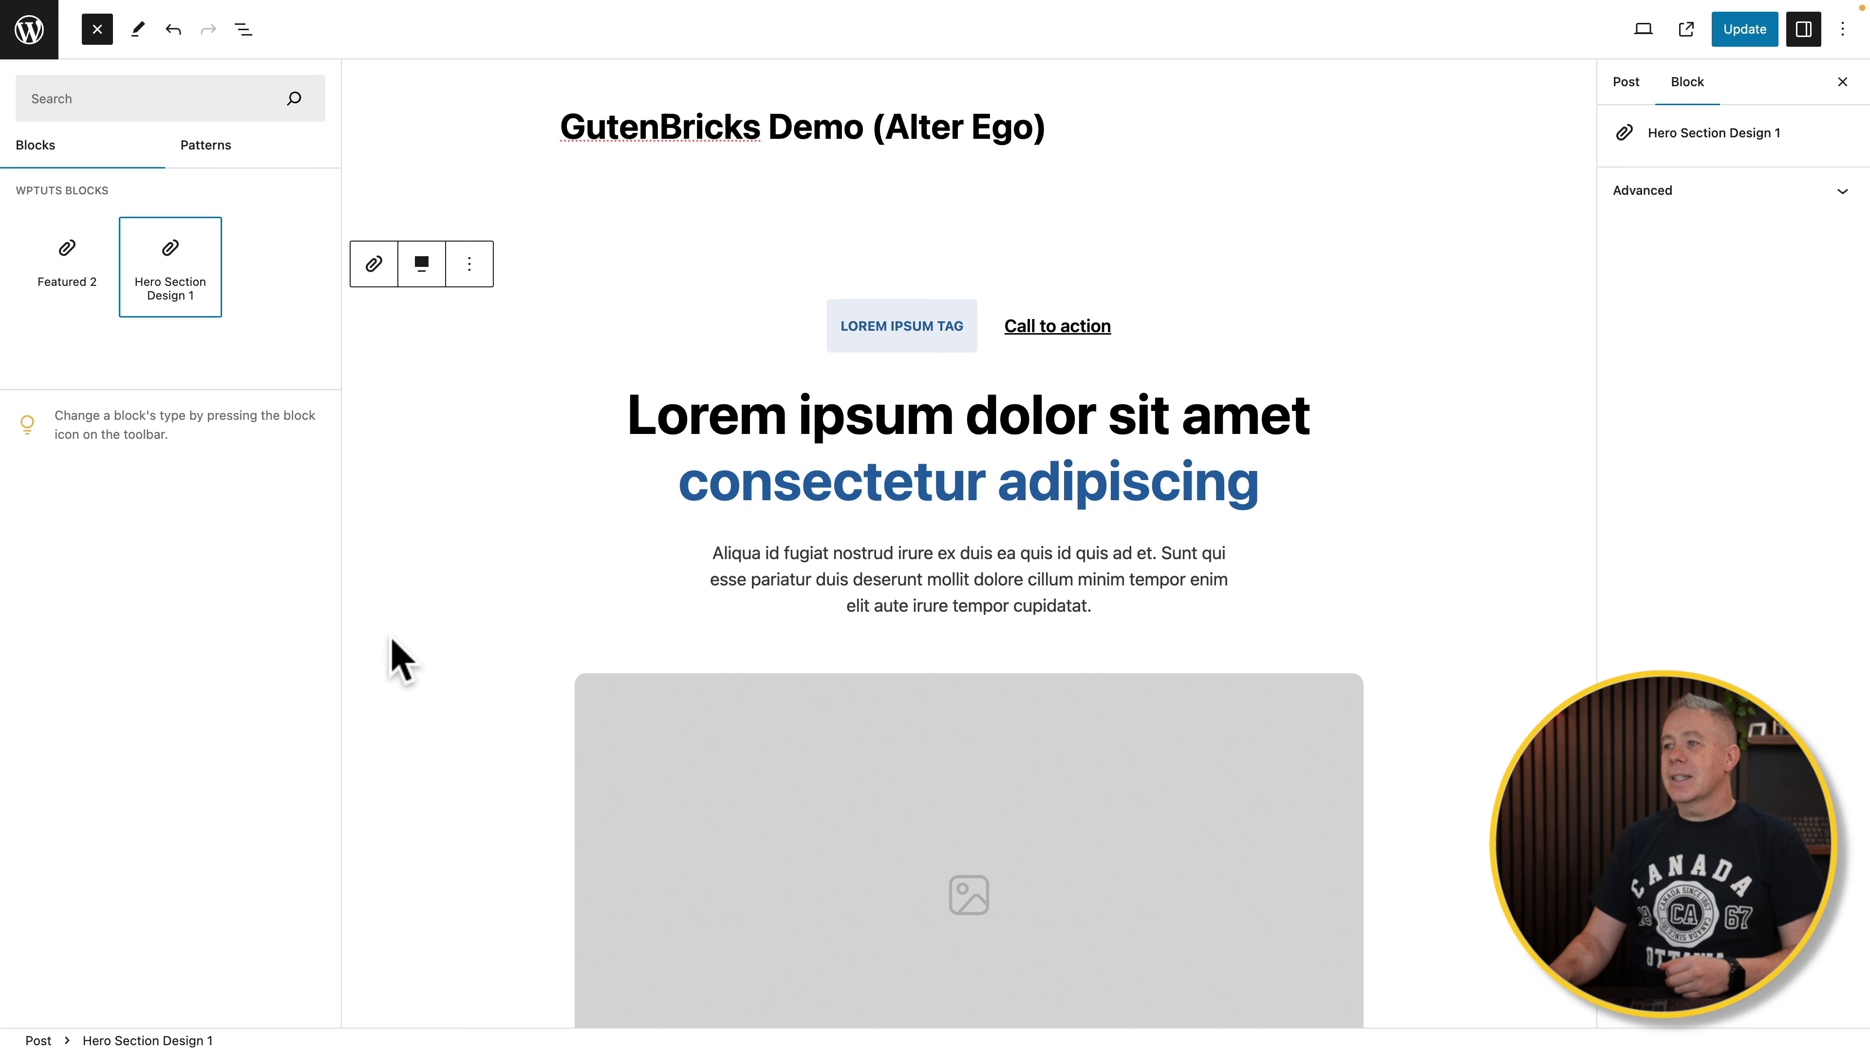
{"action": "scroll", "coordinate": [397, 659], "scroll_direction": "down", "scroll_amount": 3}
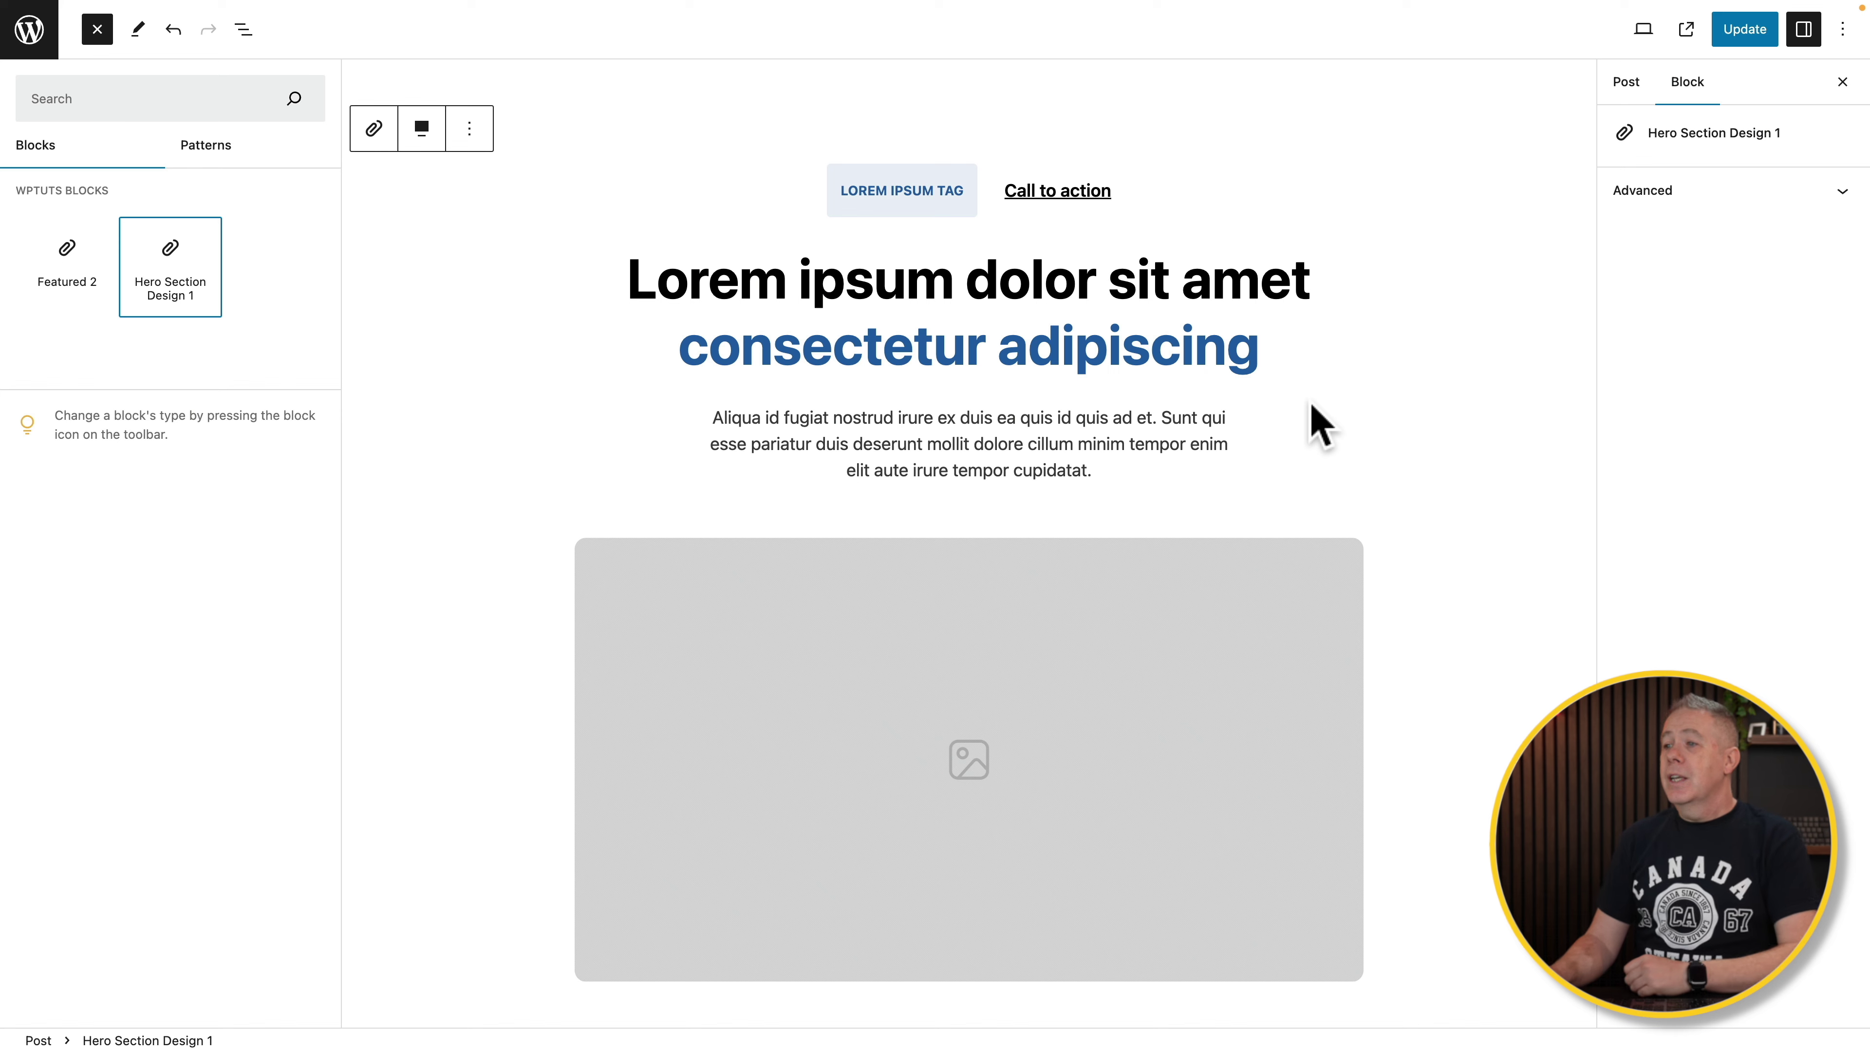
- Fill the hero's empty image with the food photo
{"action": "left_click", "coordinate": [964, 689]}
{"action": "left_click", "coordinate": [492, 271]}
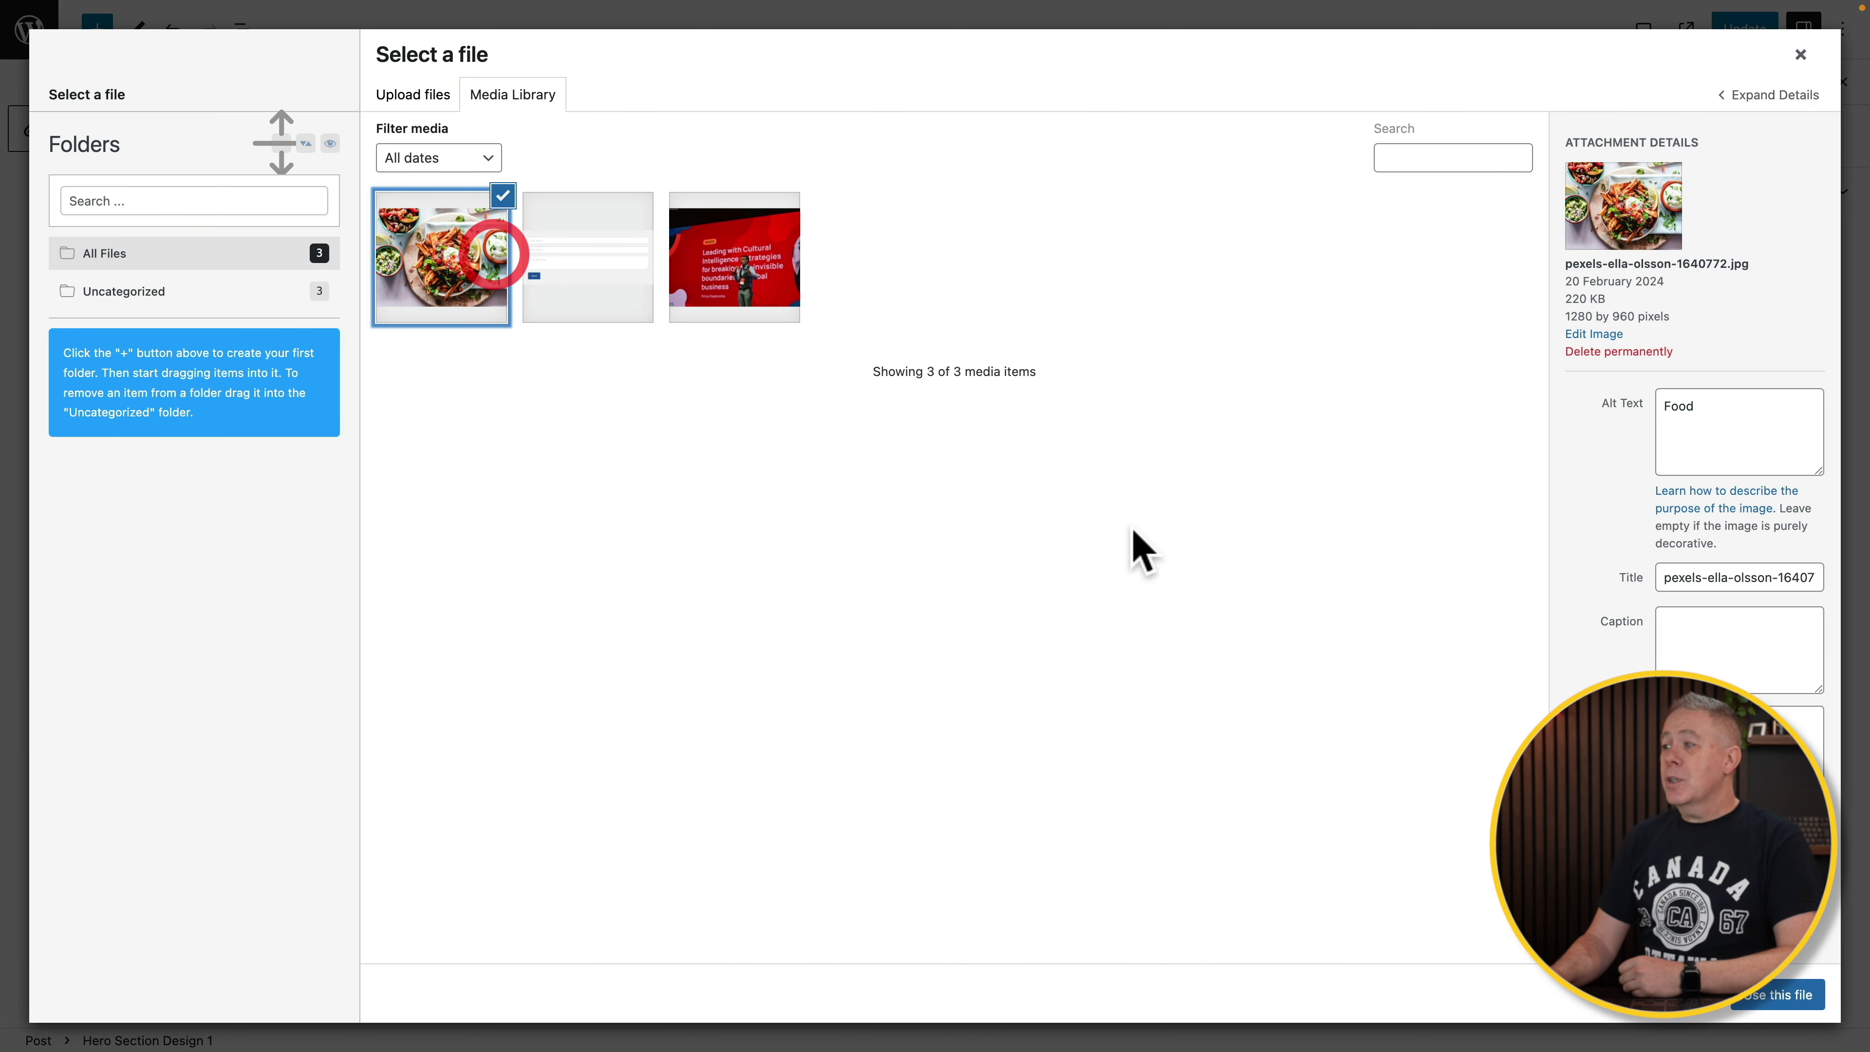
{"action": "left_click", "coordinate": [1763, 1011]}
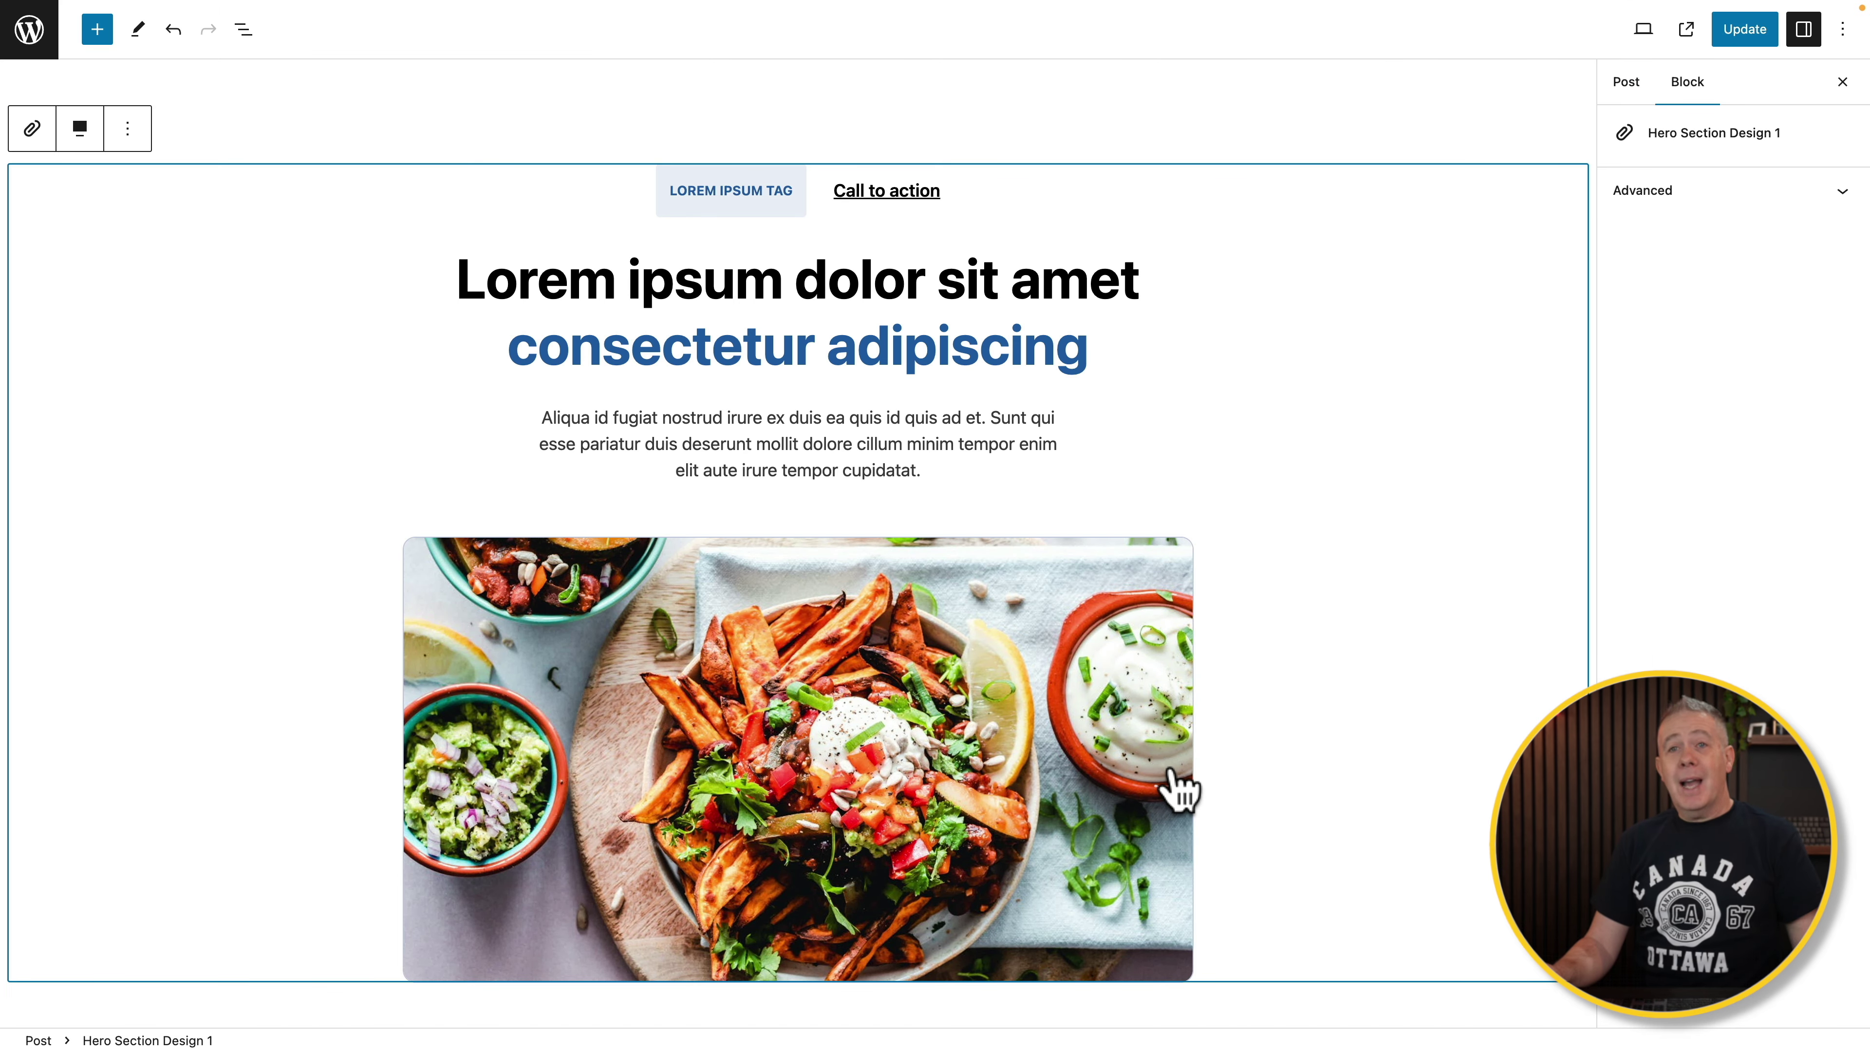
- Replace 'Lorem ipsum' in the hero heading with 'Change text!' and check the tag's link
{"action": "left_click_drag", "start_coordinate": [648, 302], "coordinate": [755, 295]}
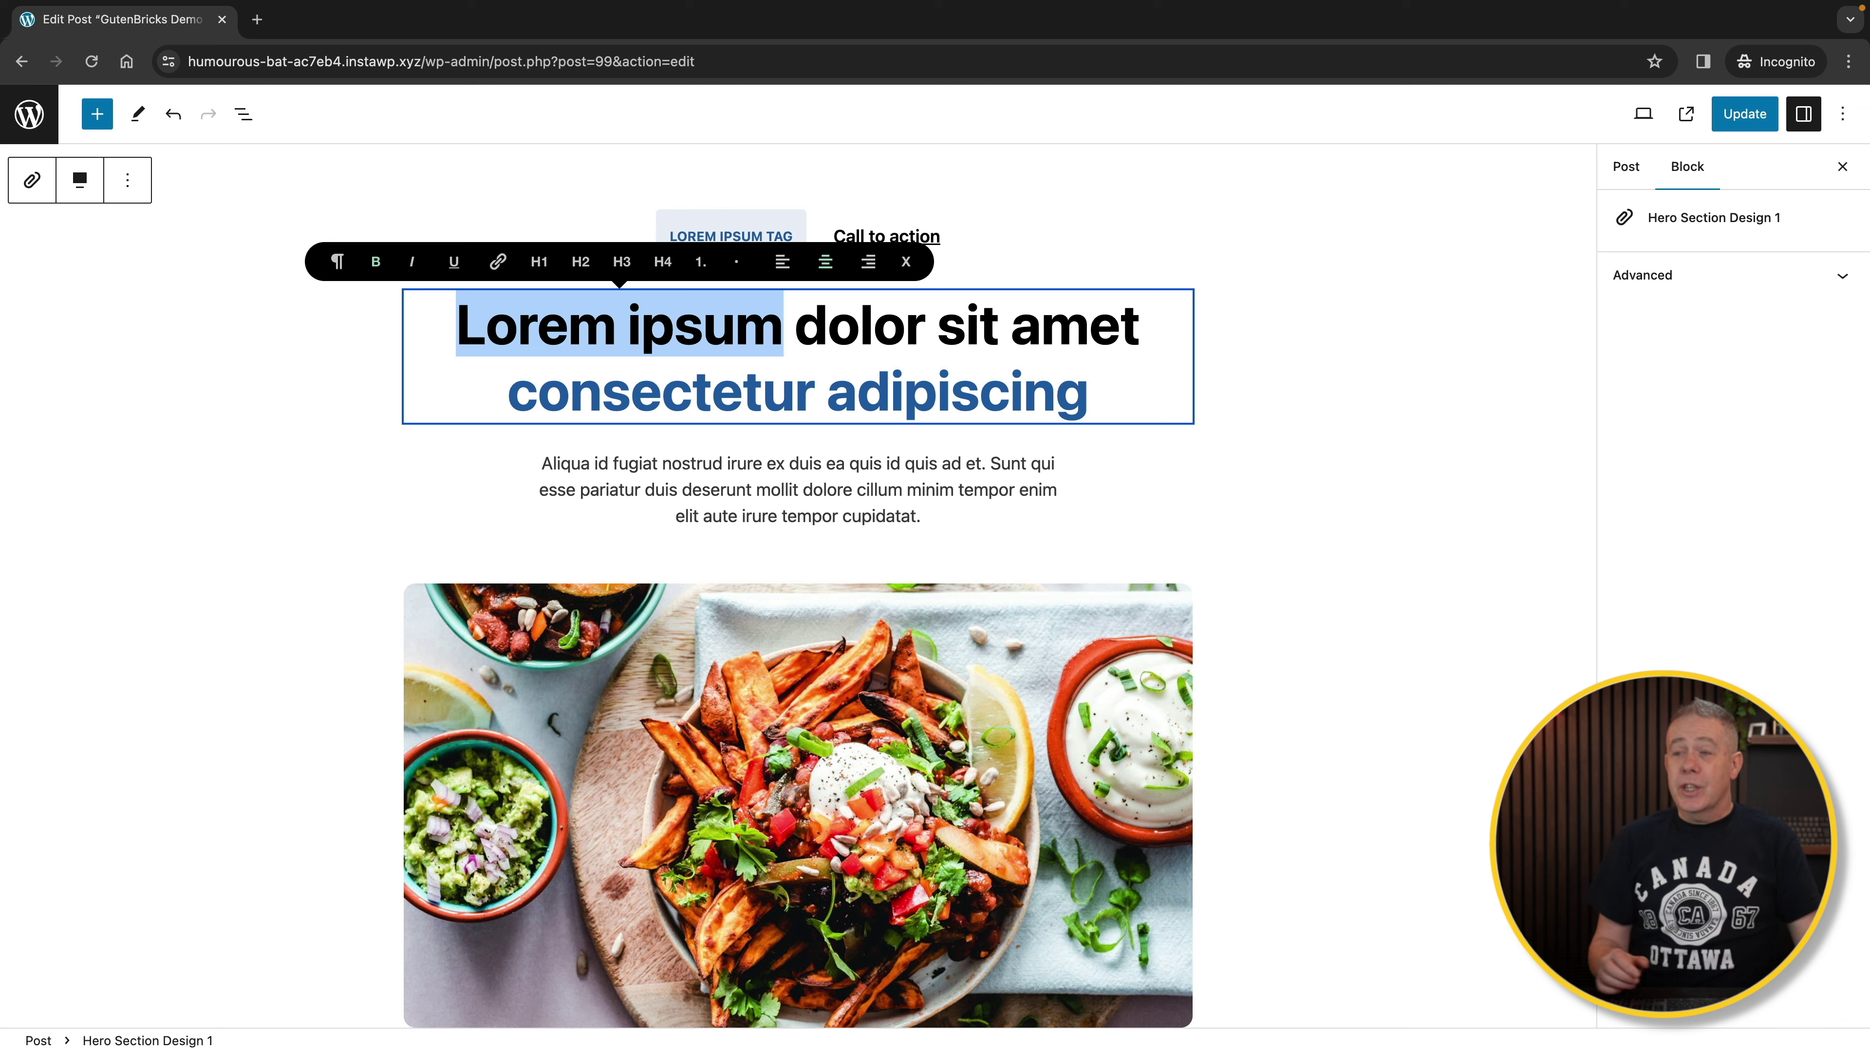
{"action": "type", "text": "Change text!"}
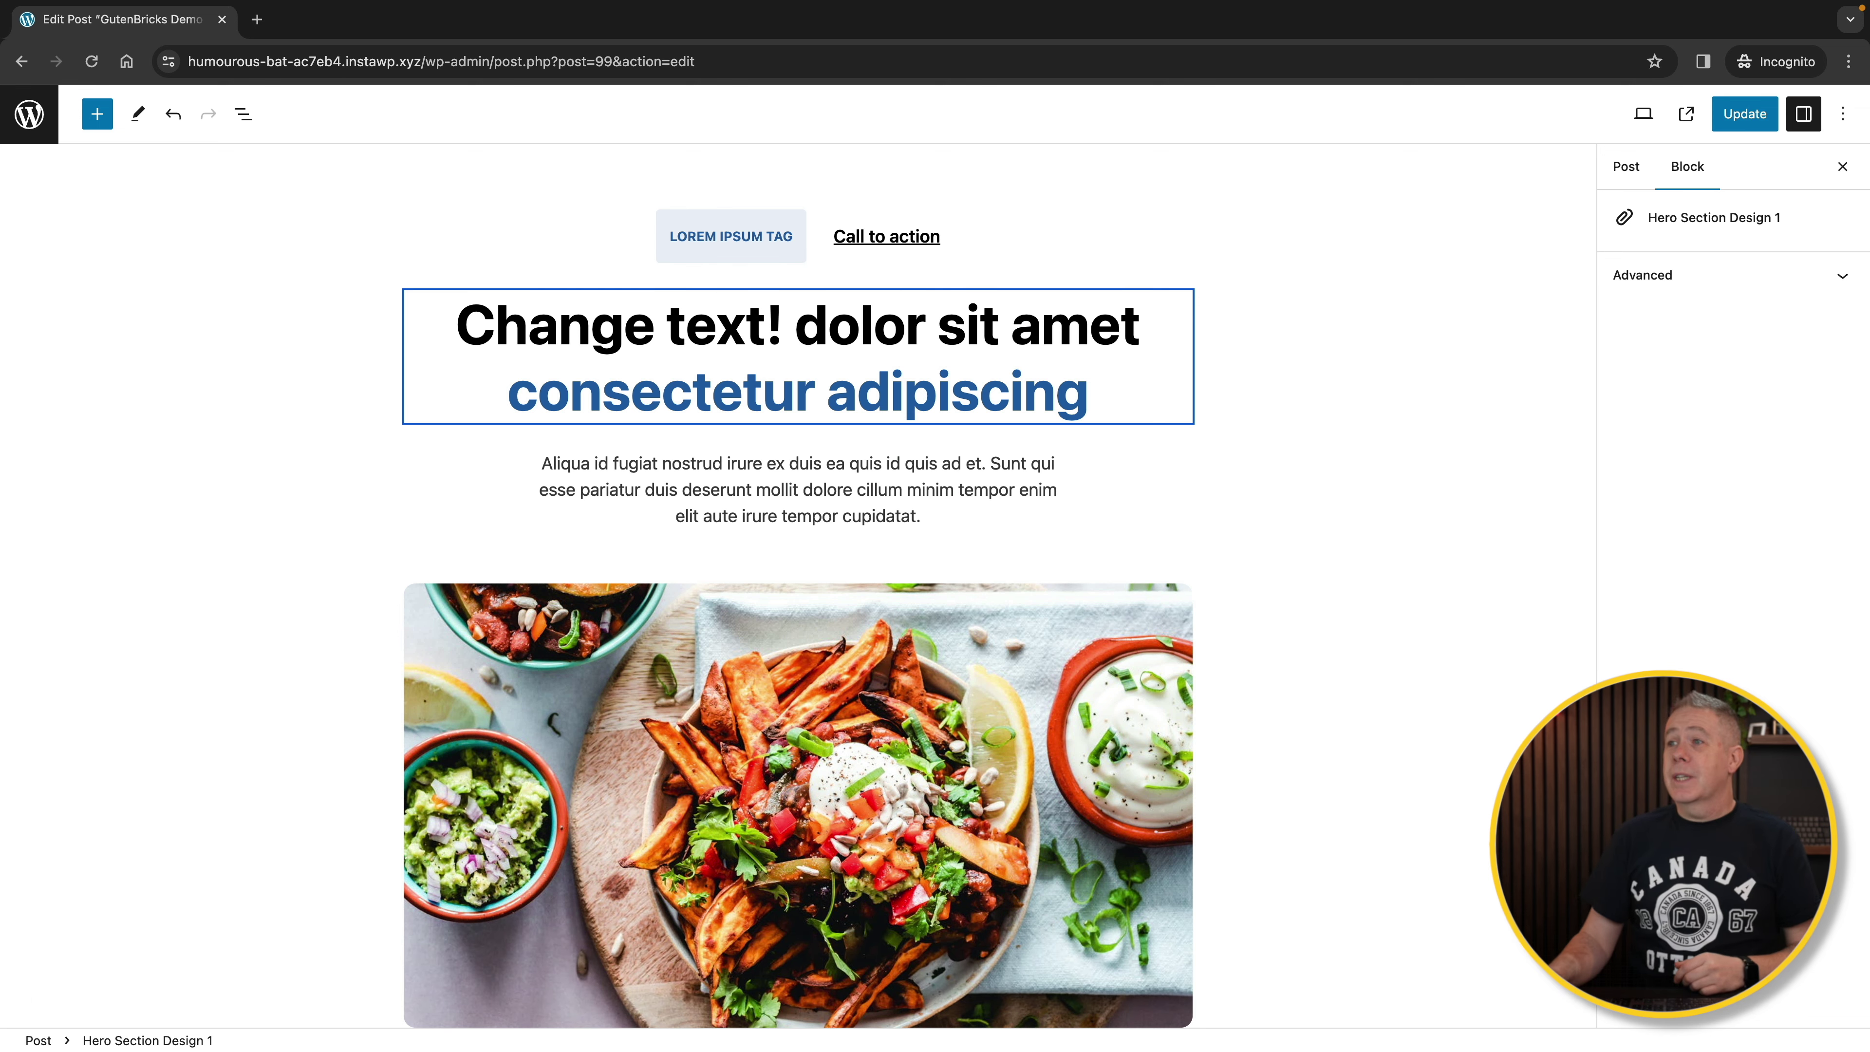
{"action": "left_click", "coordinate": [706, 236]}
{"action": "double_click", "coordinate": [706, 235]}
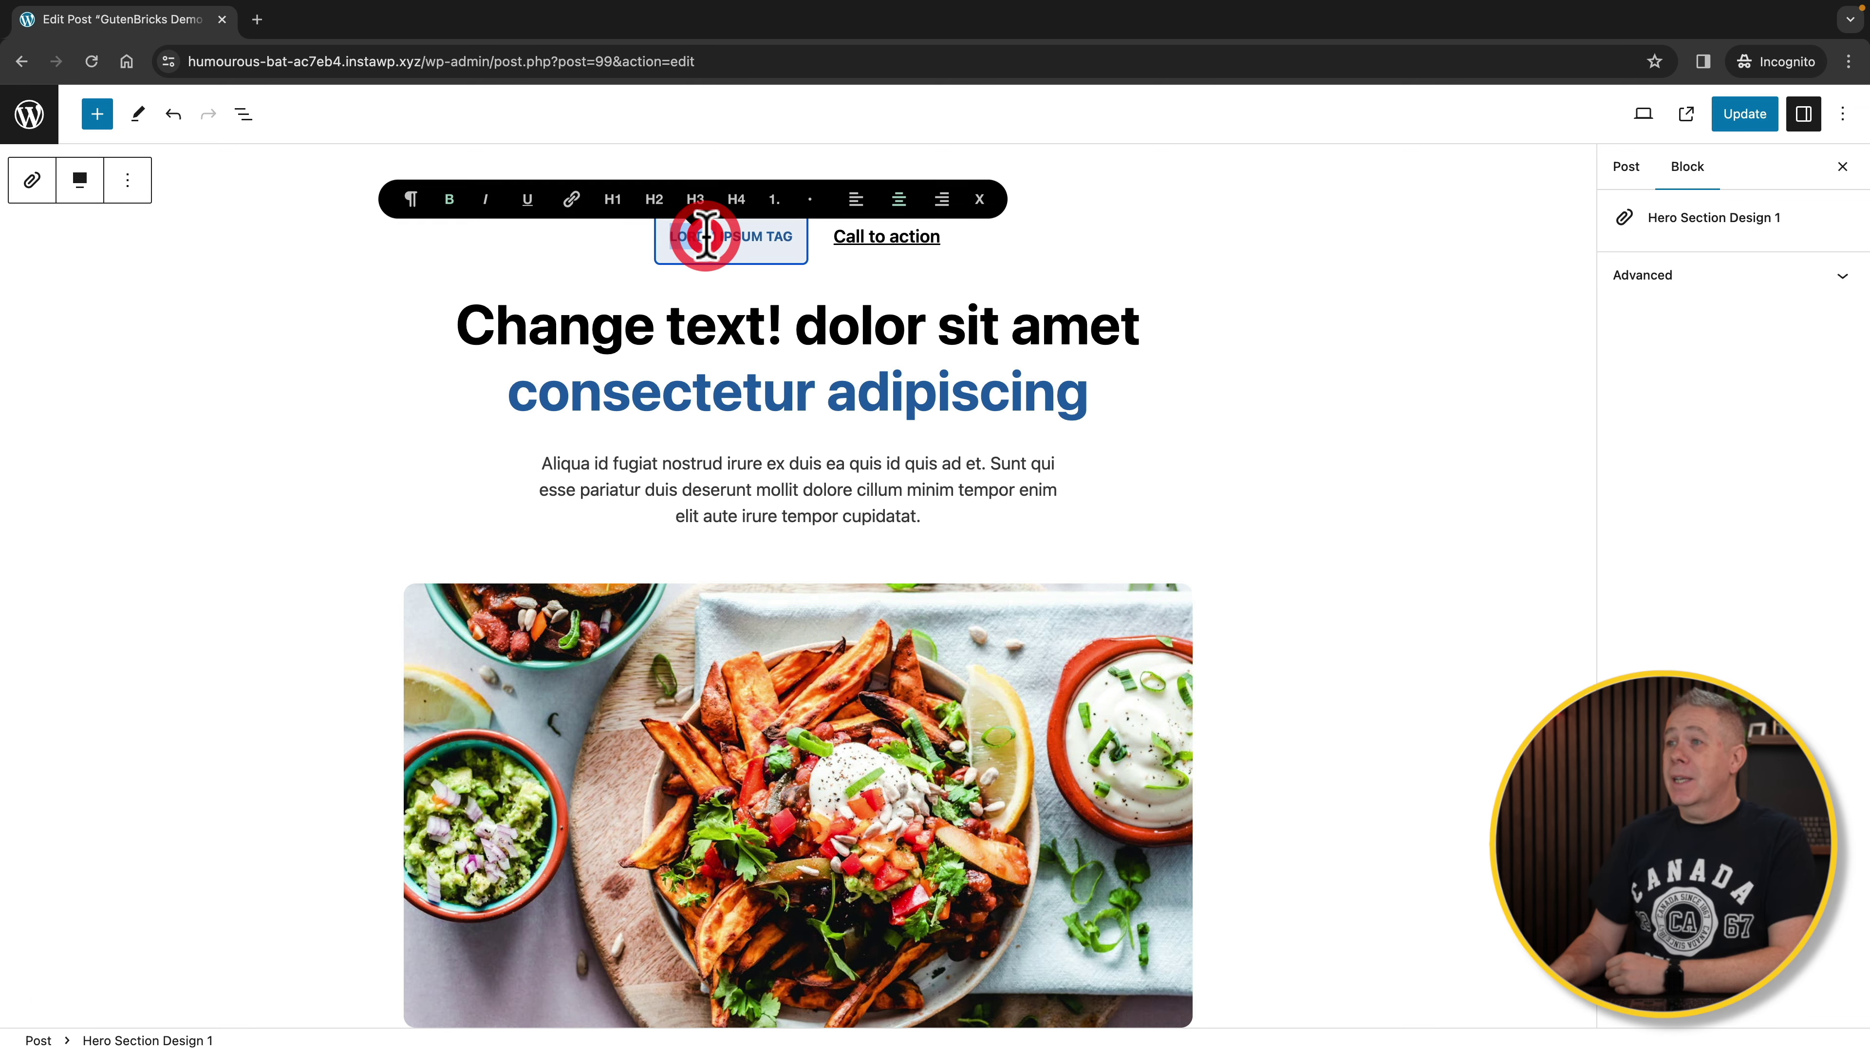
{"action": "left_click", "coordinate": [569, 198]}
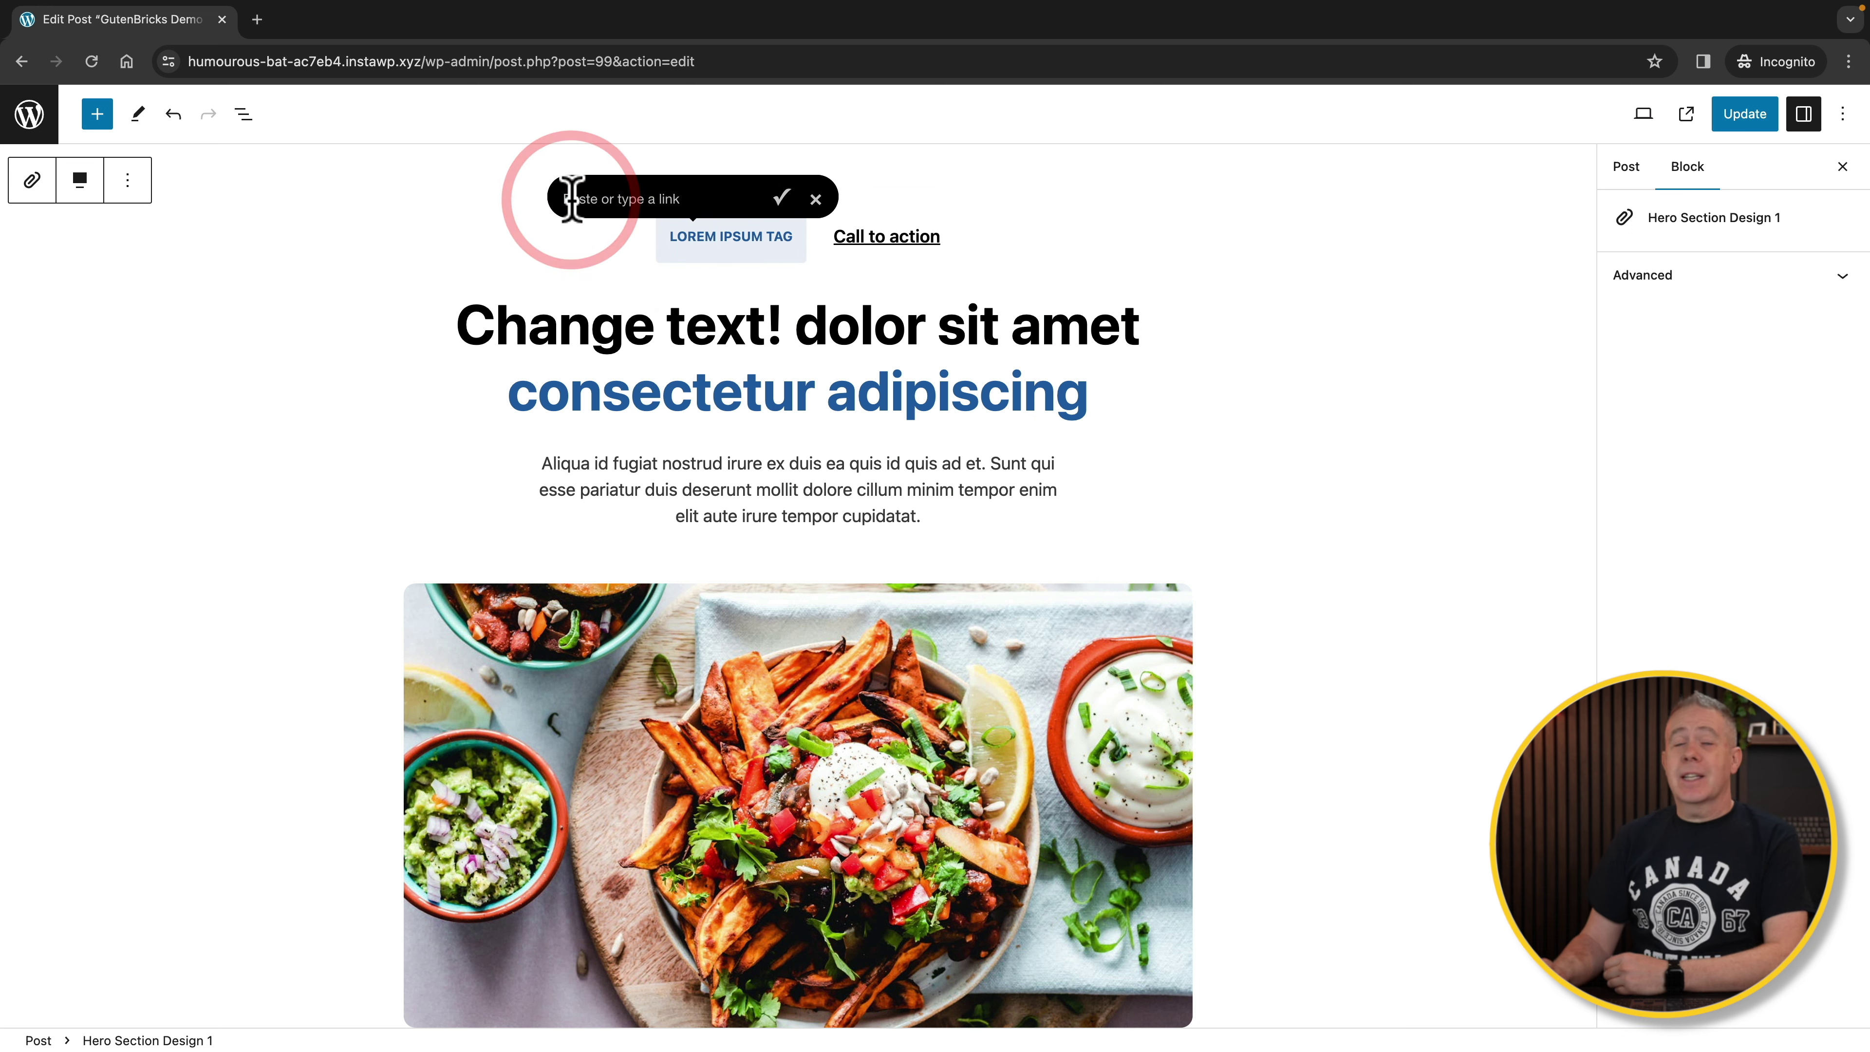
{"action": "left_click", "coordinate": [892, 243]}
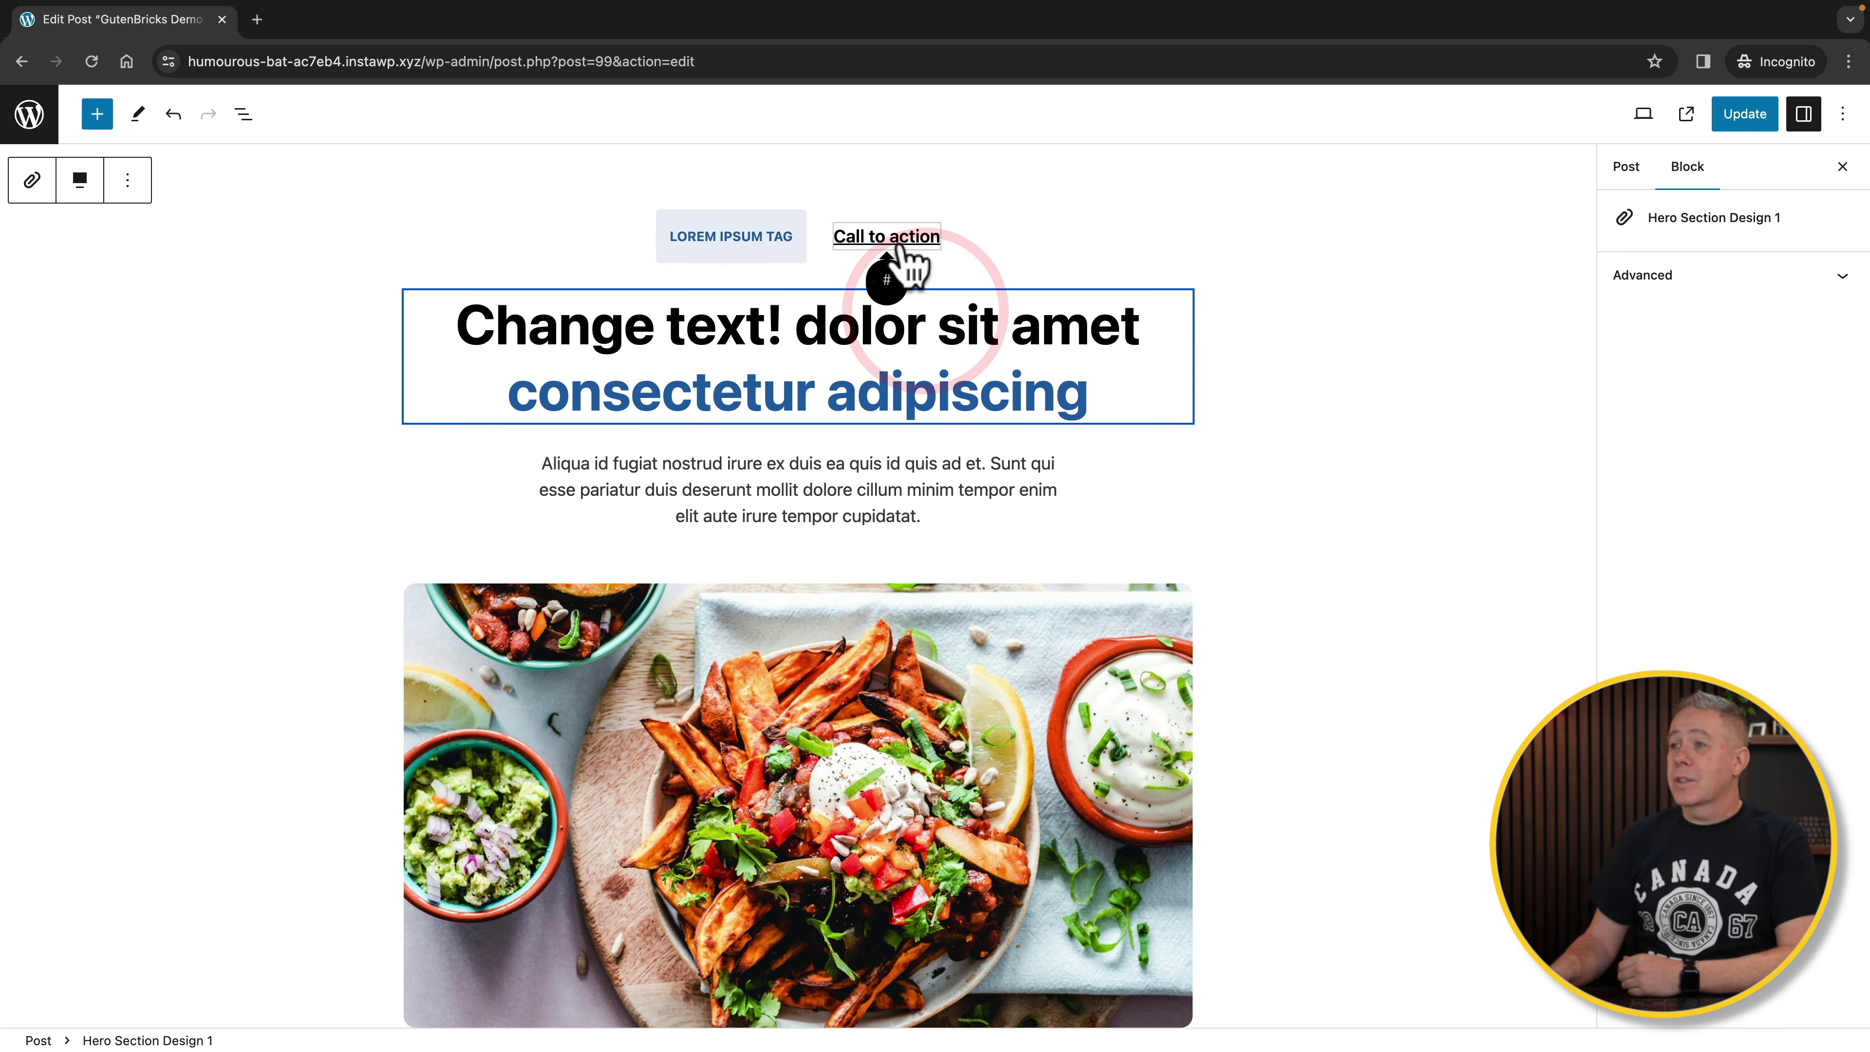
{"action": "left_click", "coordinate": [830, 472]}
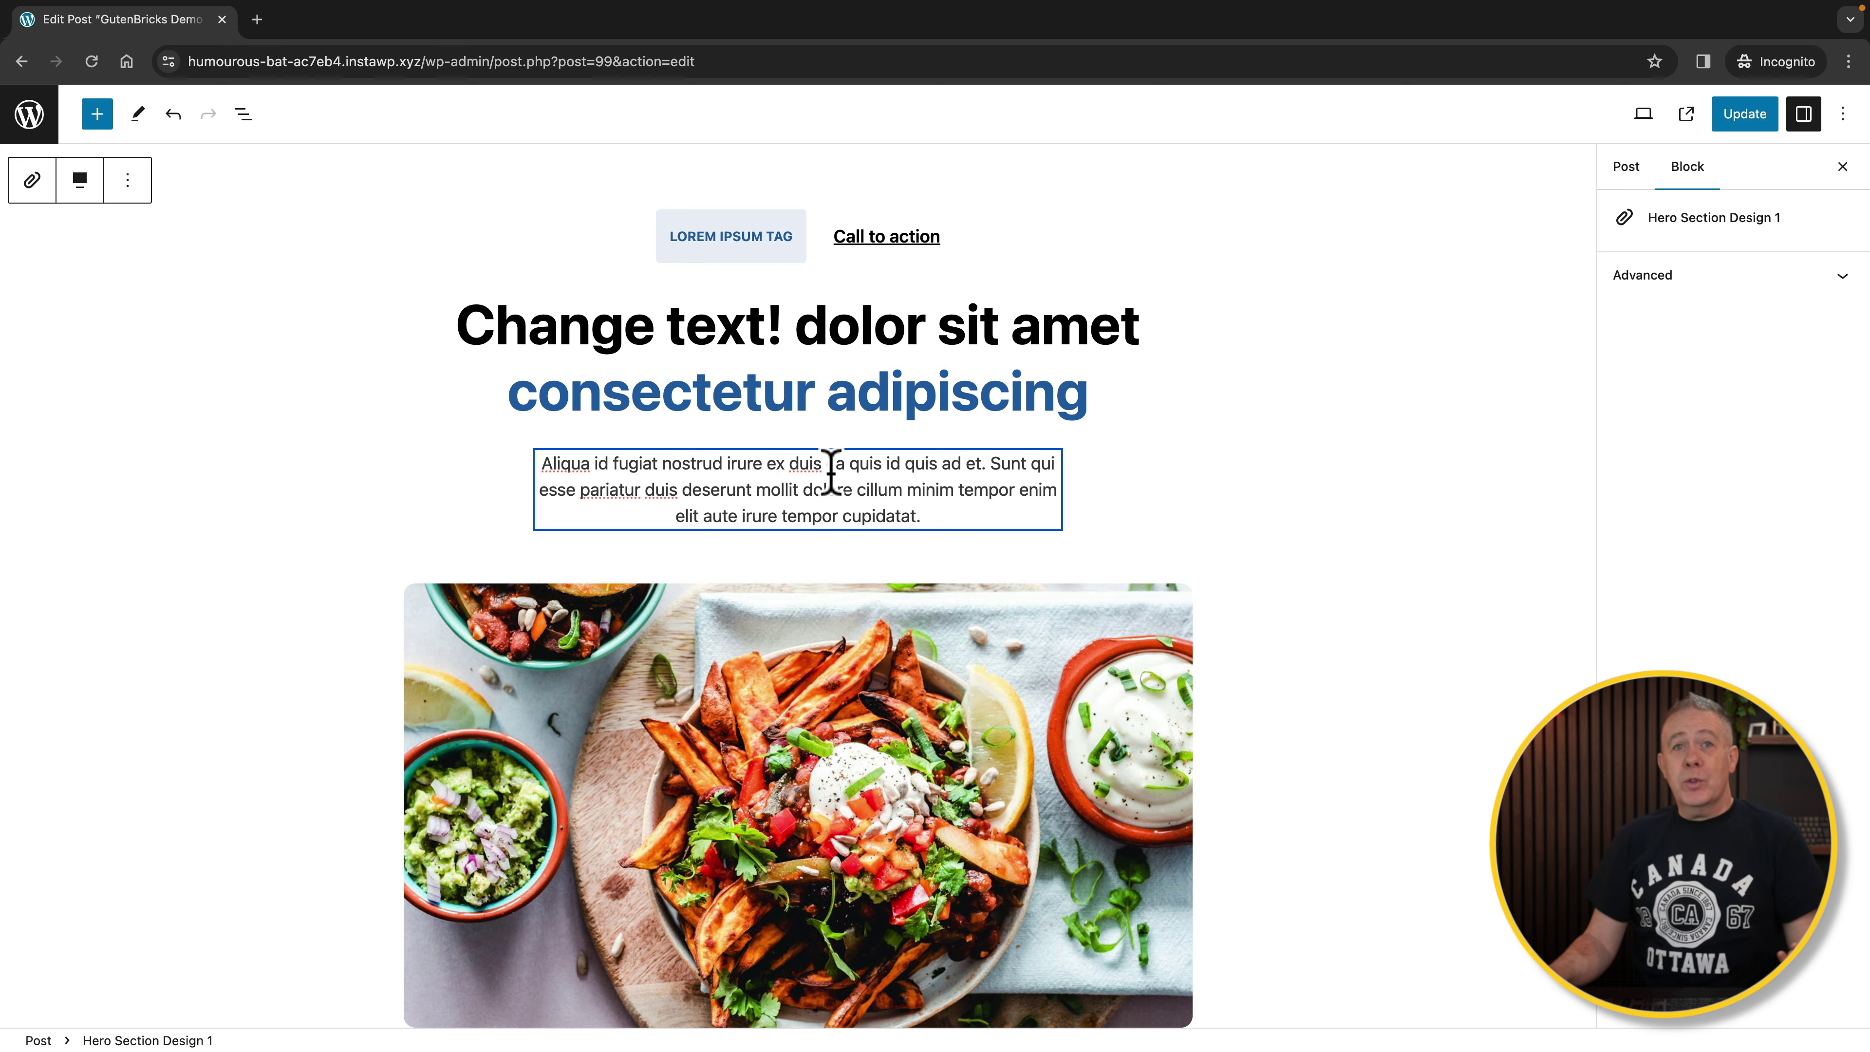
- Add a Featured 2 block below the hero with the red Leading with Cultural Intelligence image
{"action": "scroll", "coordinate": [830, 486], "scroll_direction": "down", "scroll_amount": 7}
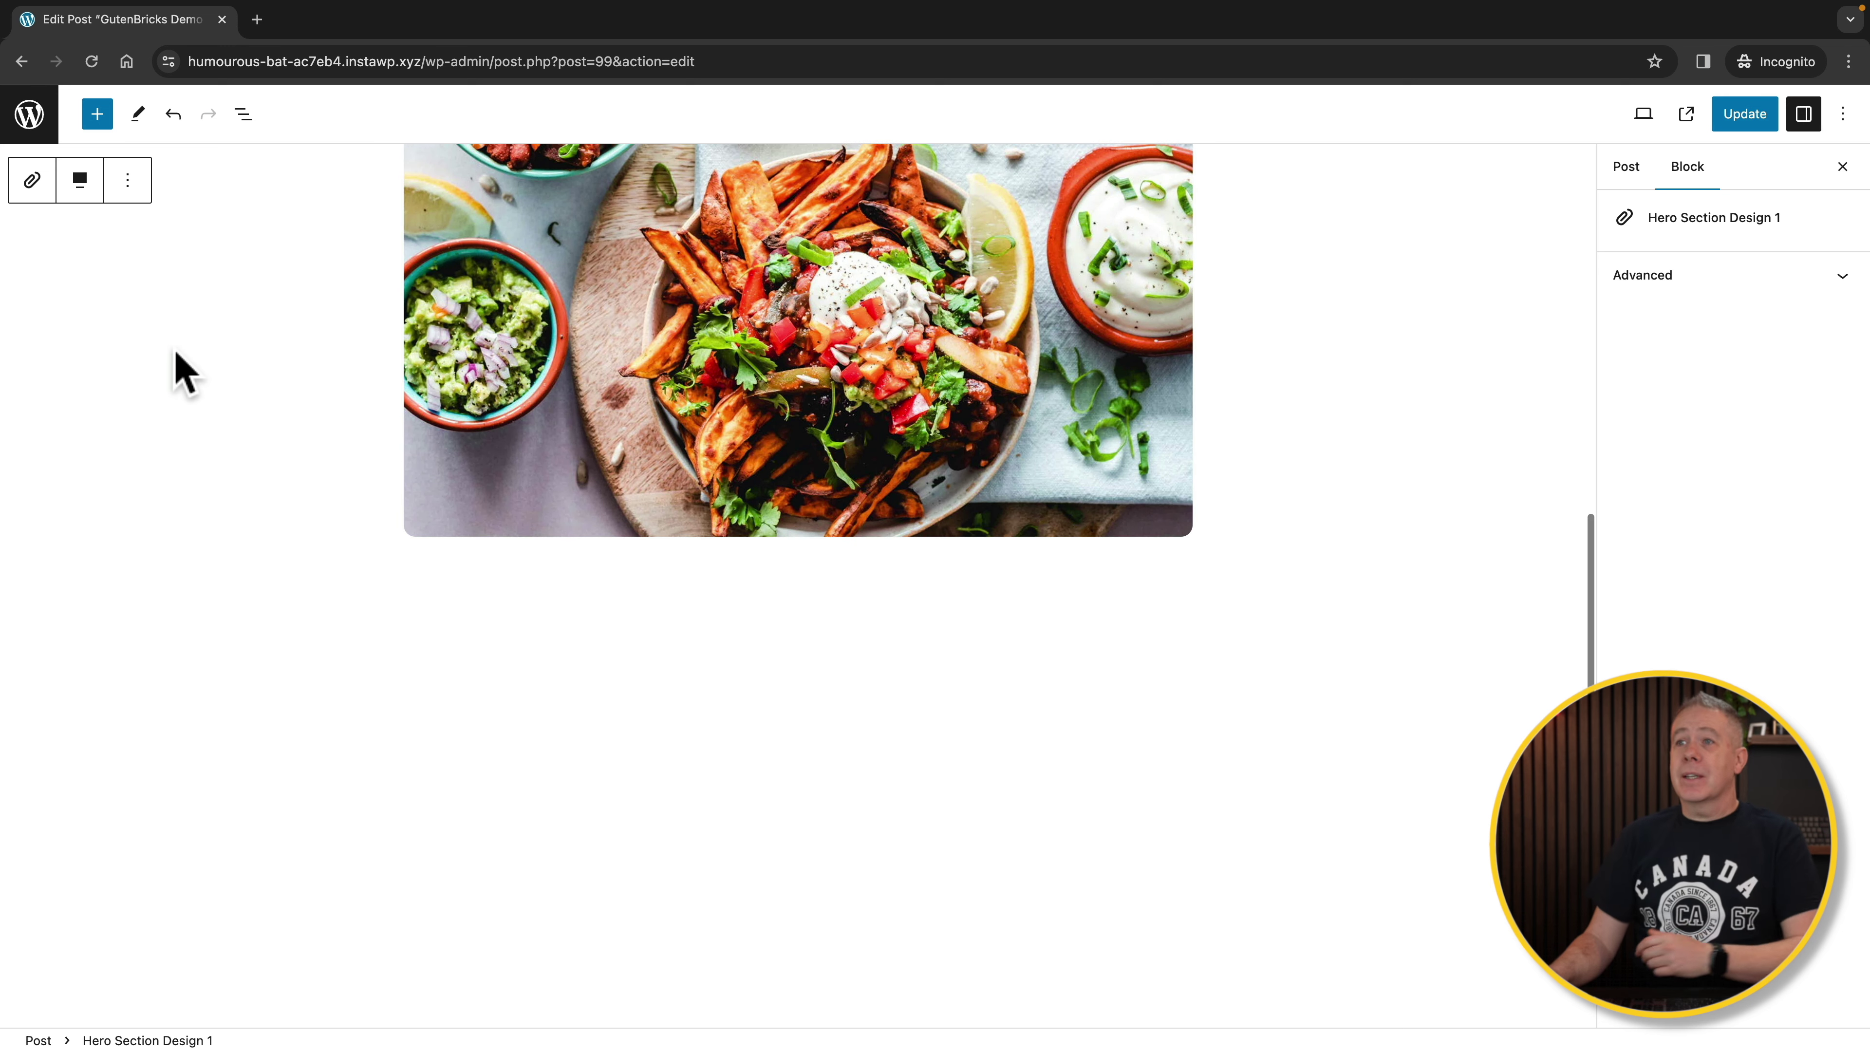
{"action": "left_click", "coordinate": [98, 114]}
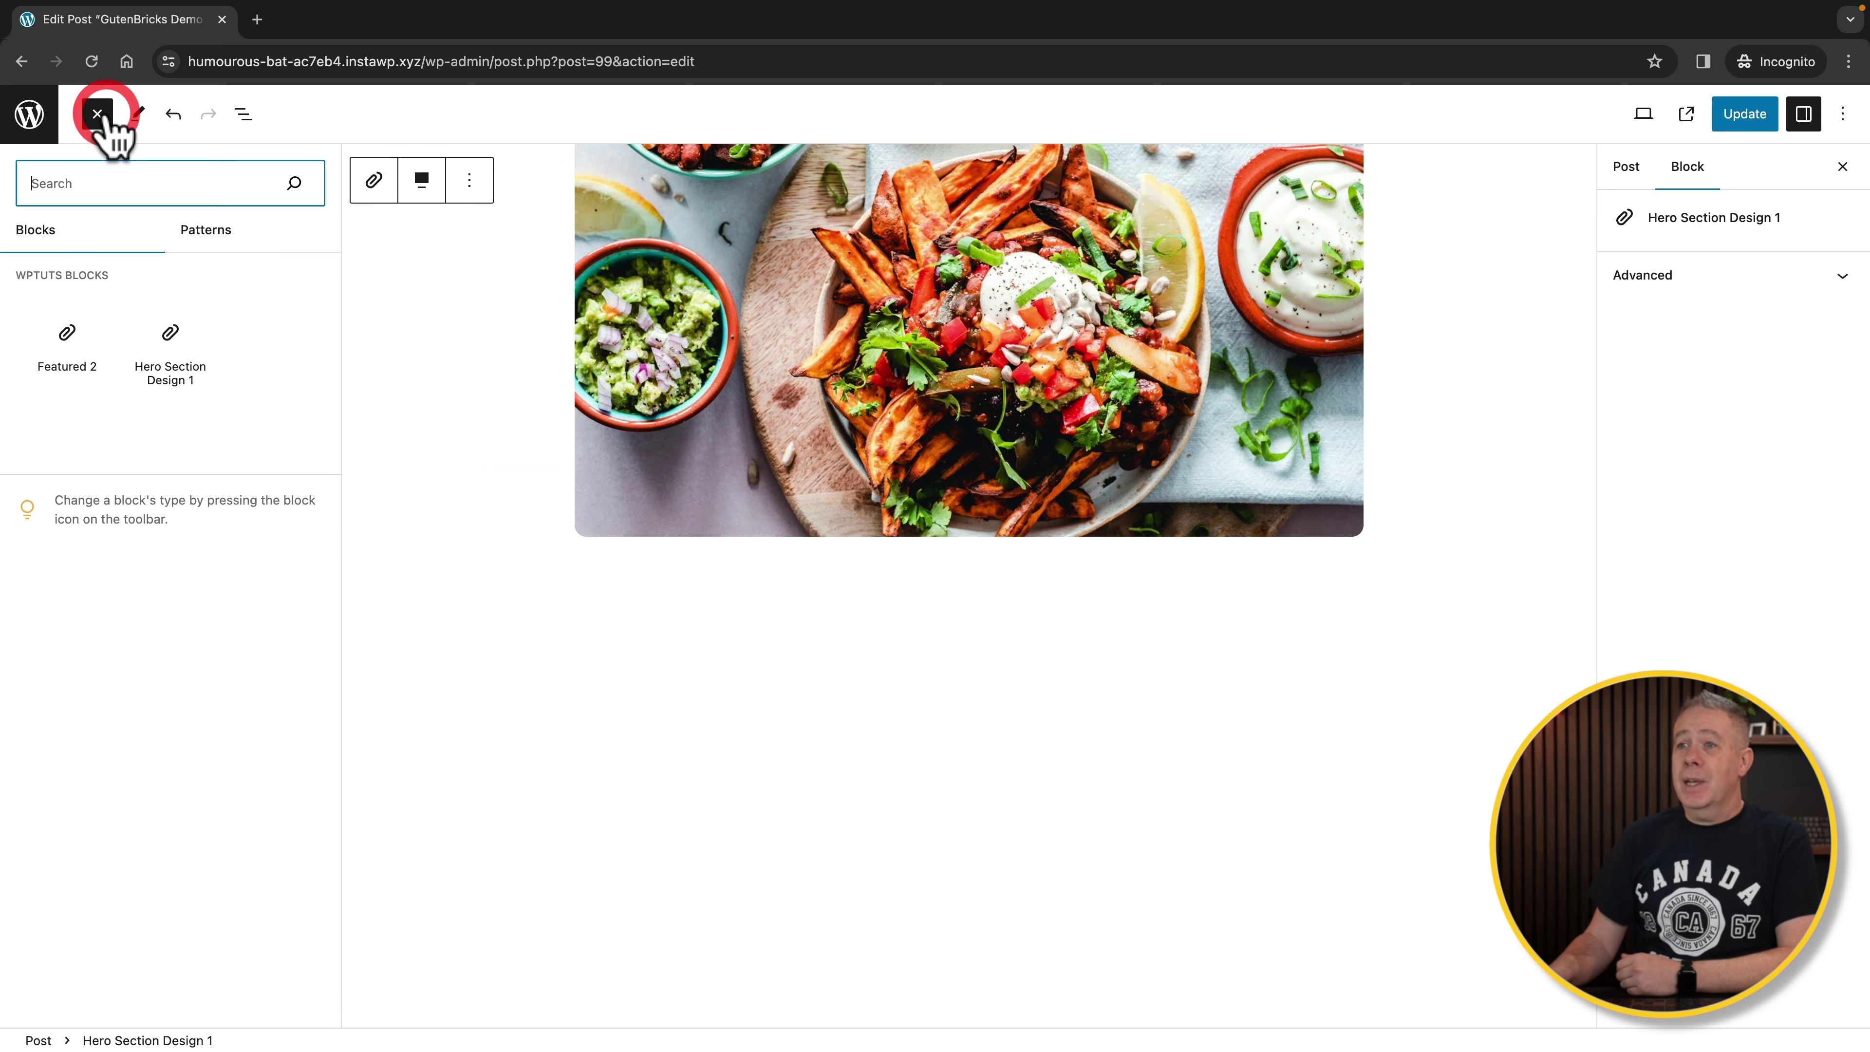
{"action": "left_click", "coordinate": [63, 342]}
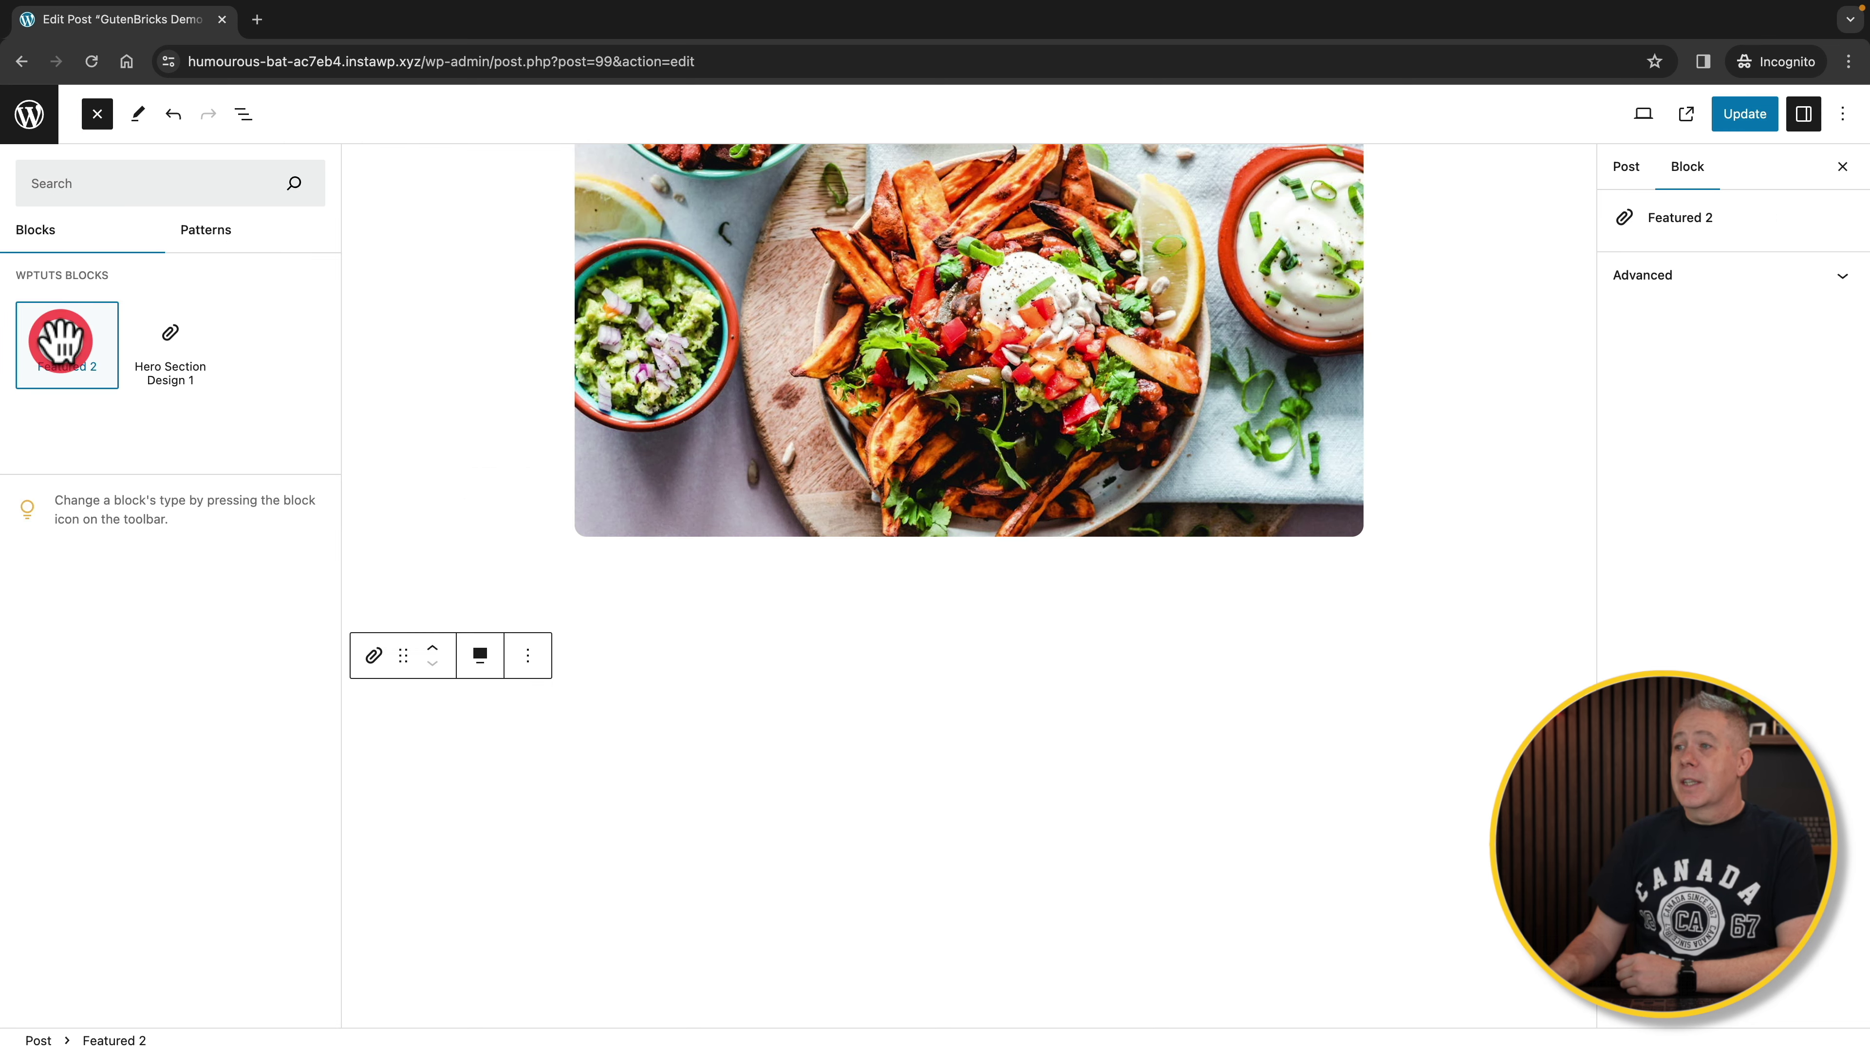
{"action": "scroll", "coordinate": [638, 738], "scroll_direction": "down", "scroll_amount": 7}
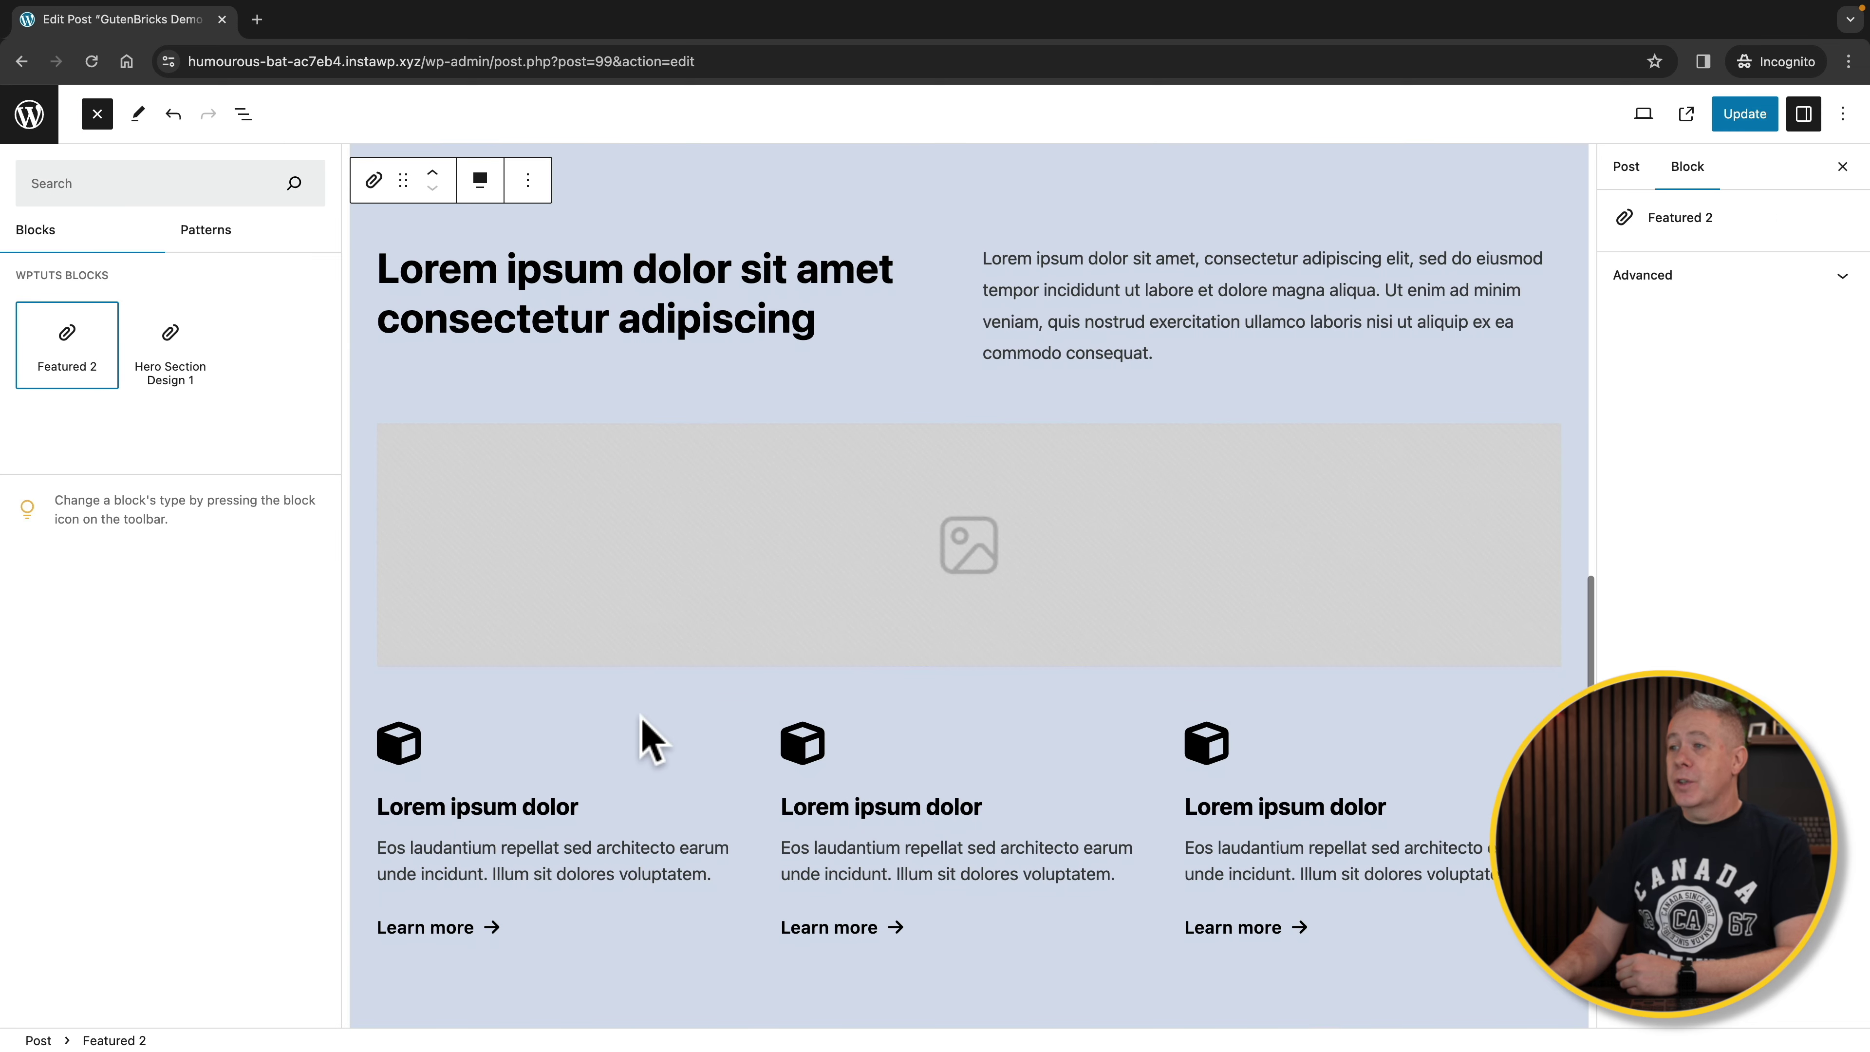
{"action": "left_click", "coordinate": [815, 608]}
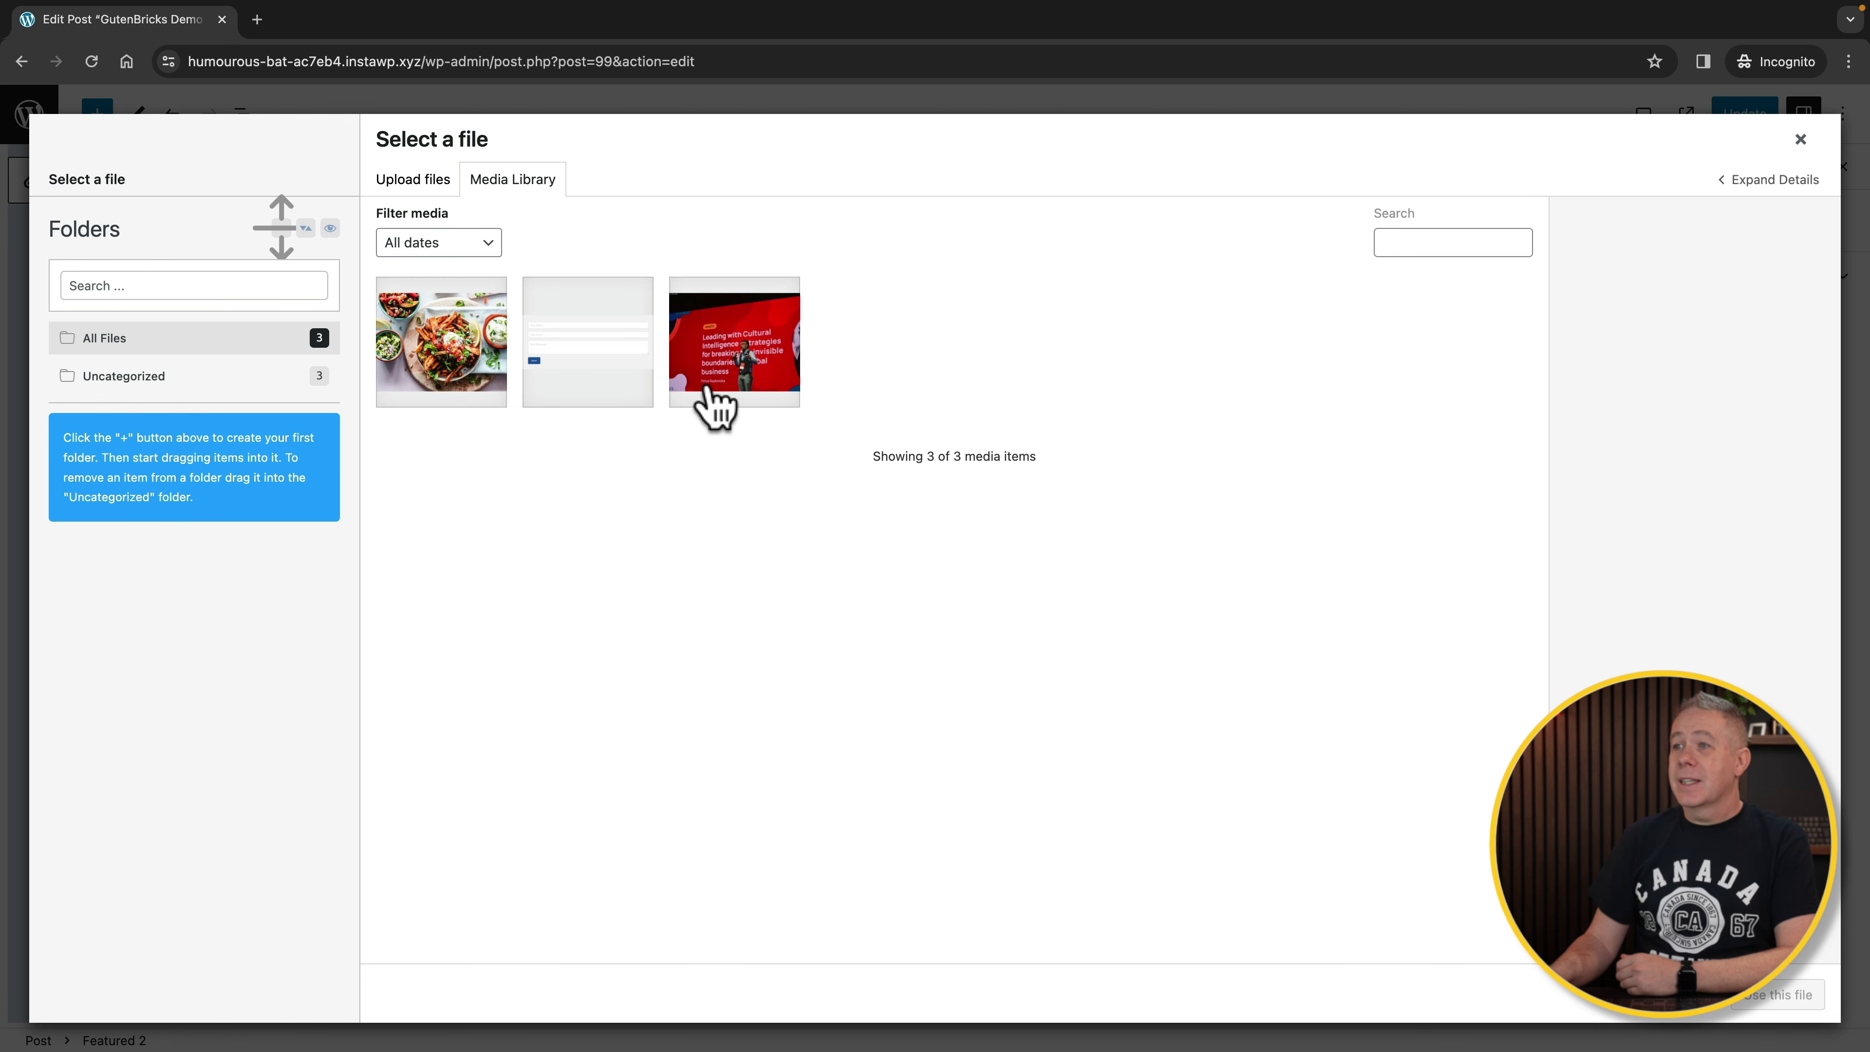
{"action": "left_click", "coordinate": [712, 401]}
{"action": "left_click", "coordinate": [688, 354]}
{"action": "left_click", "coordinate": [1780, 994]}
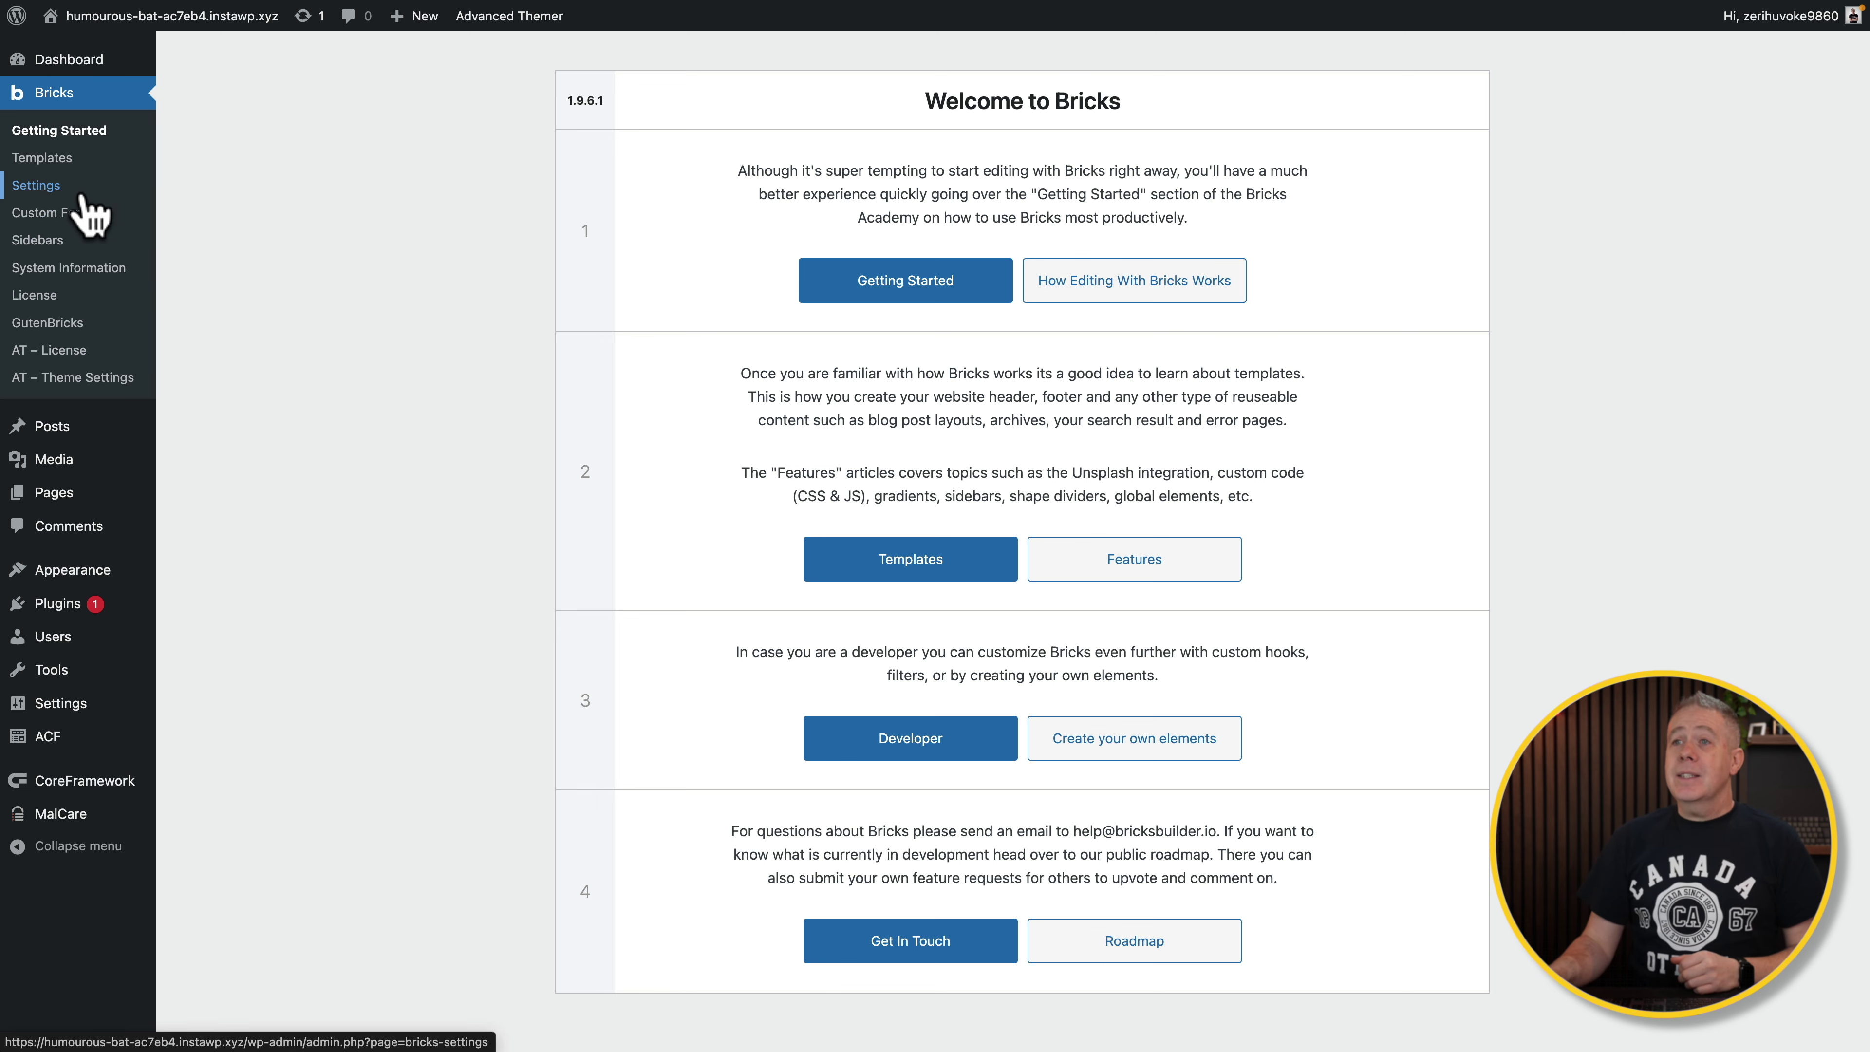
- Open the Default Post Template and inspect its Post Title and Post Content data source
{"action": "left_click", "coordinate": [43, 159]}
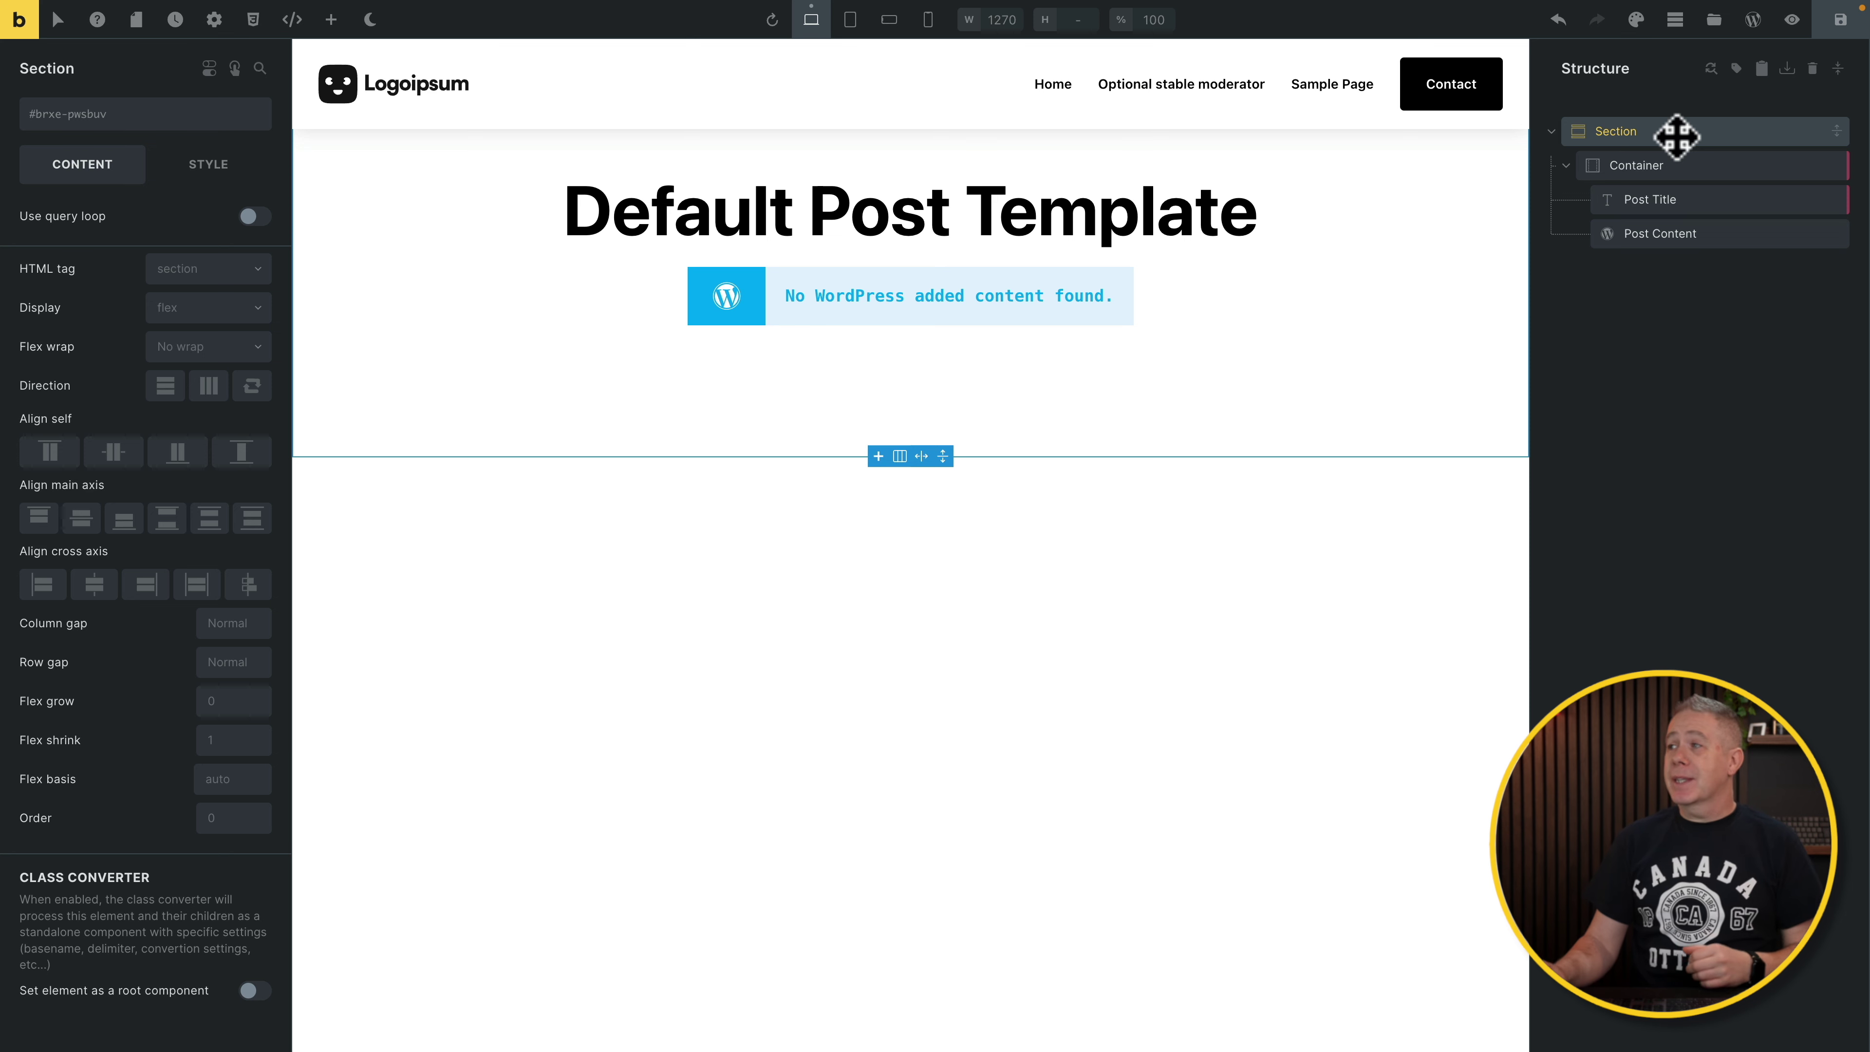
{"action": "left_click", "coordinate": [1697, 200]}
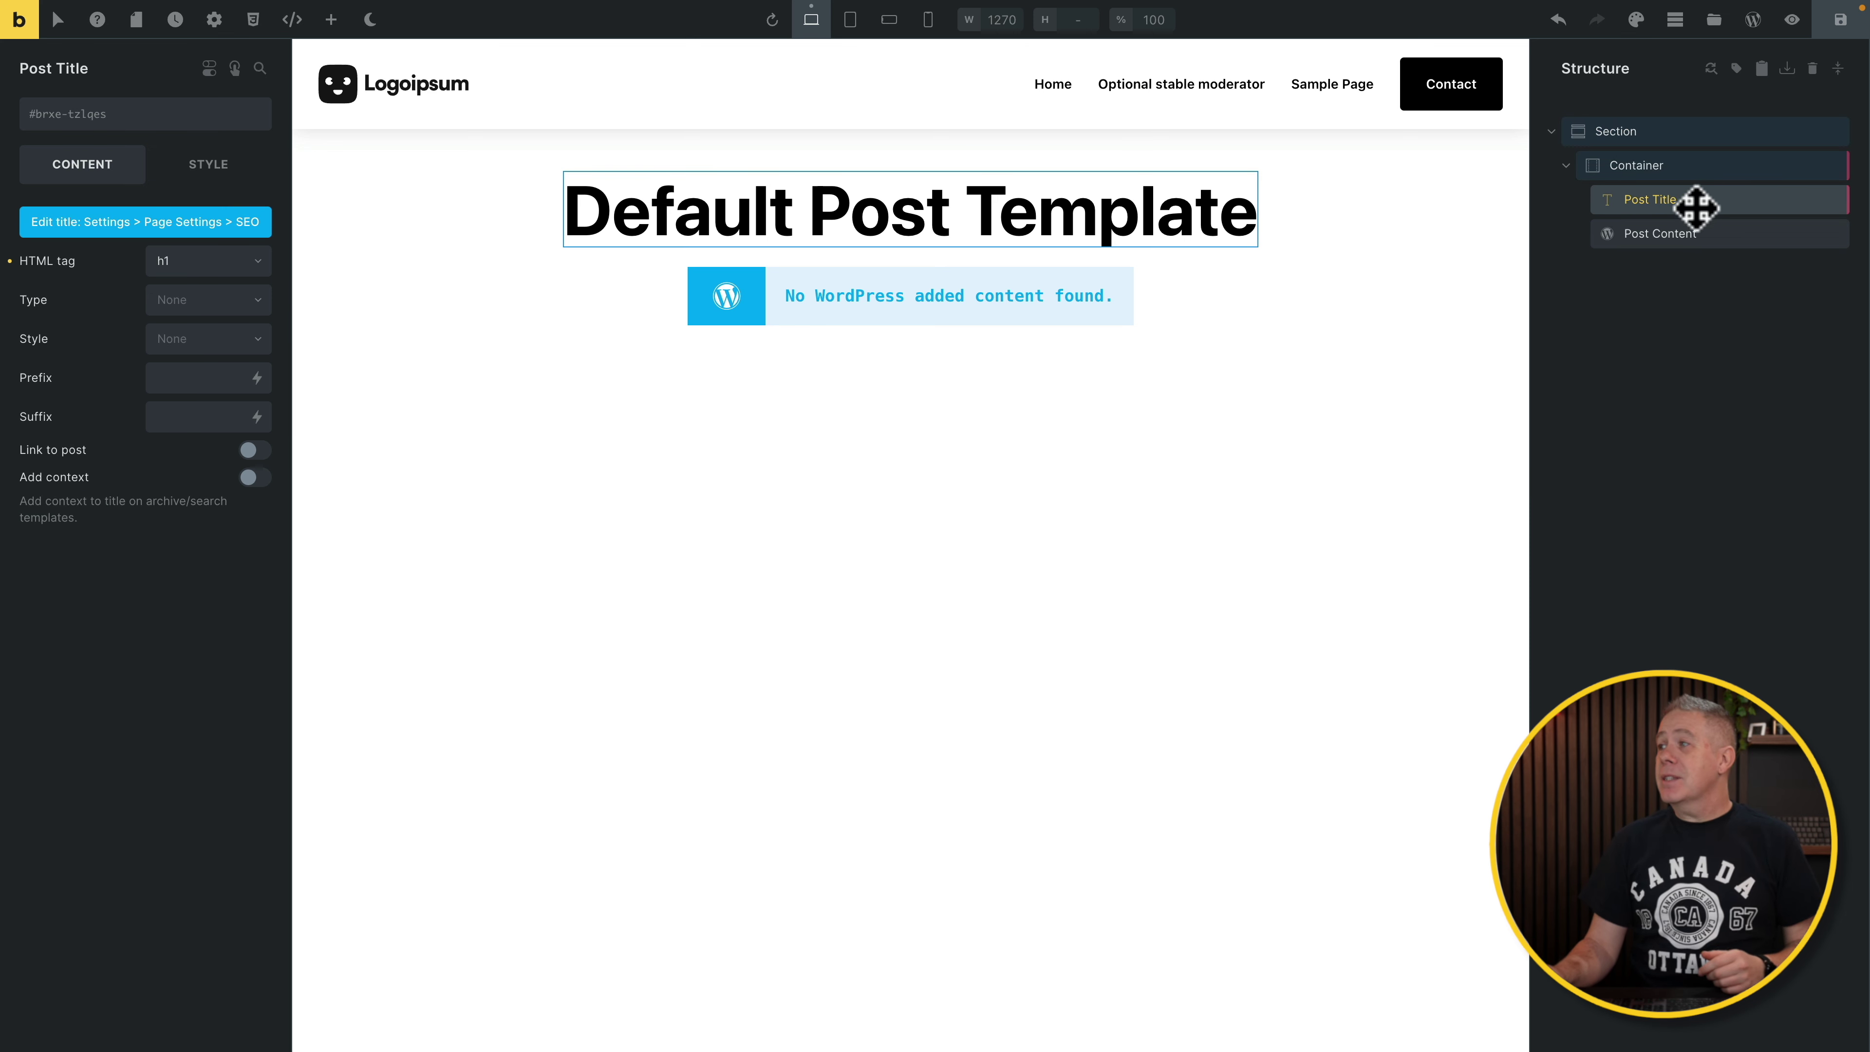
{"action": "left_click", "coordinate": [1680, 239]}
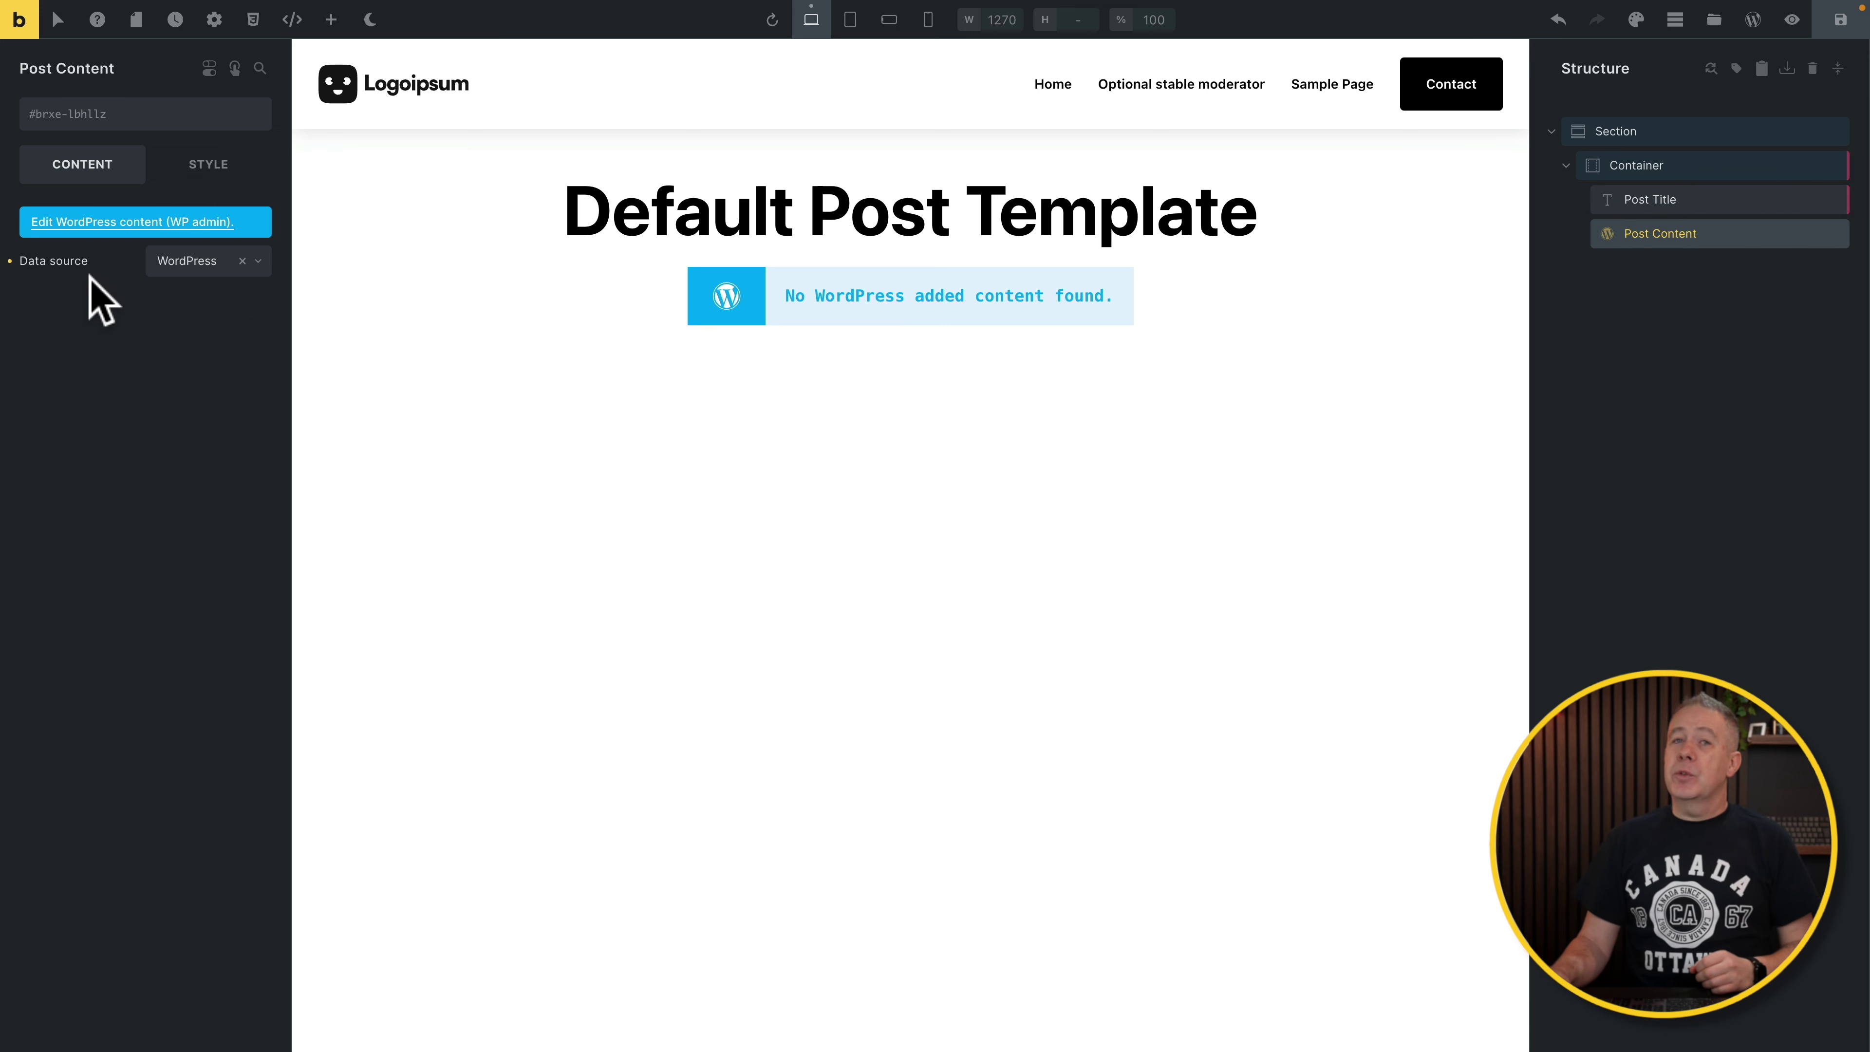
{"action": "left_click", "coordinate": [254, 264]}
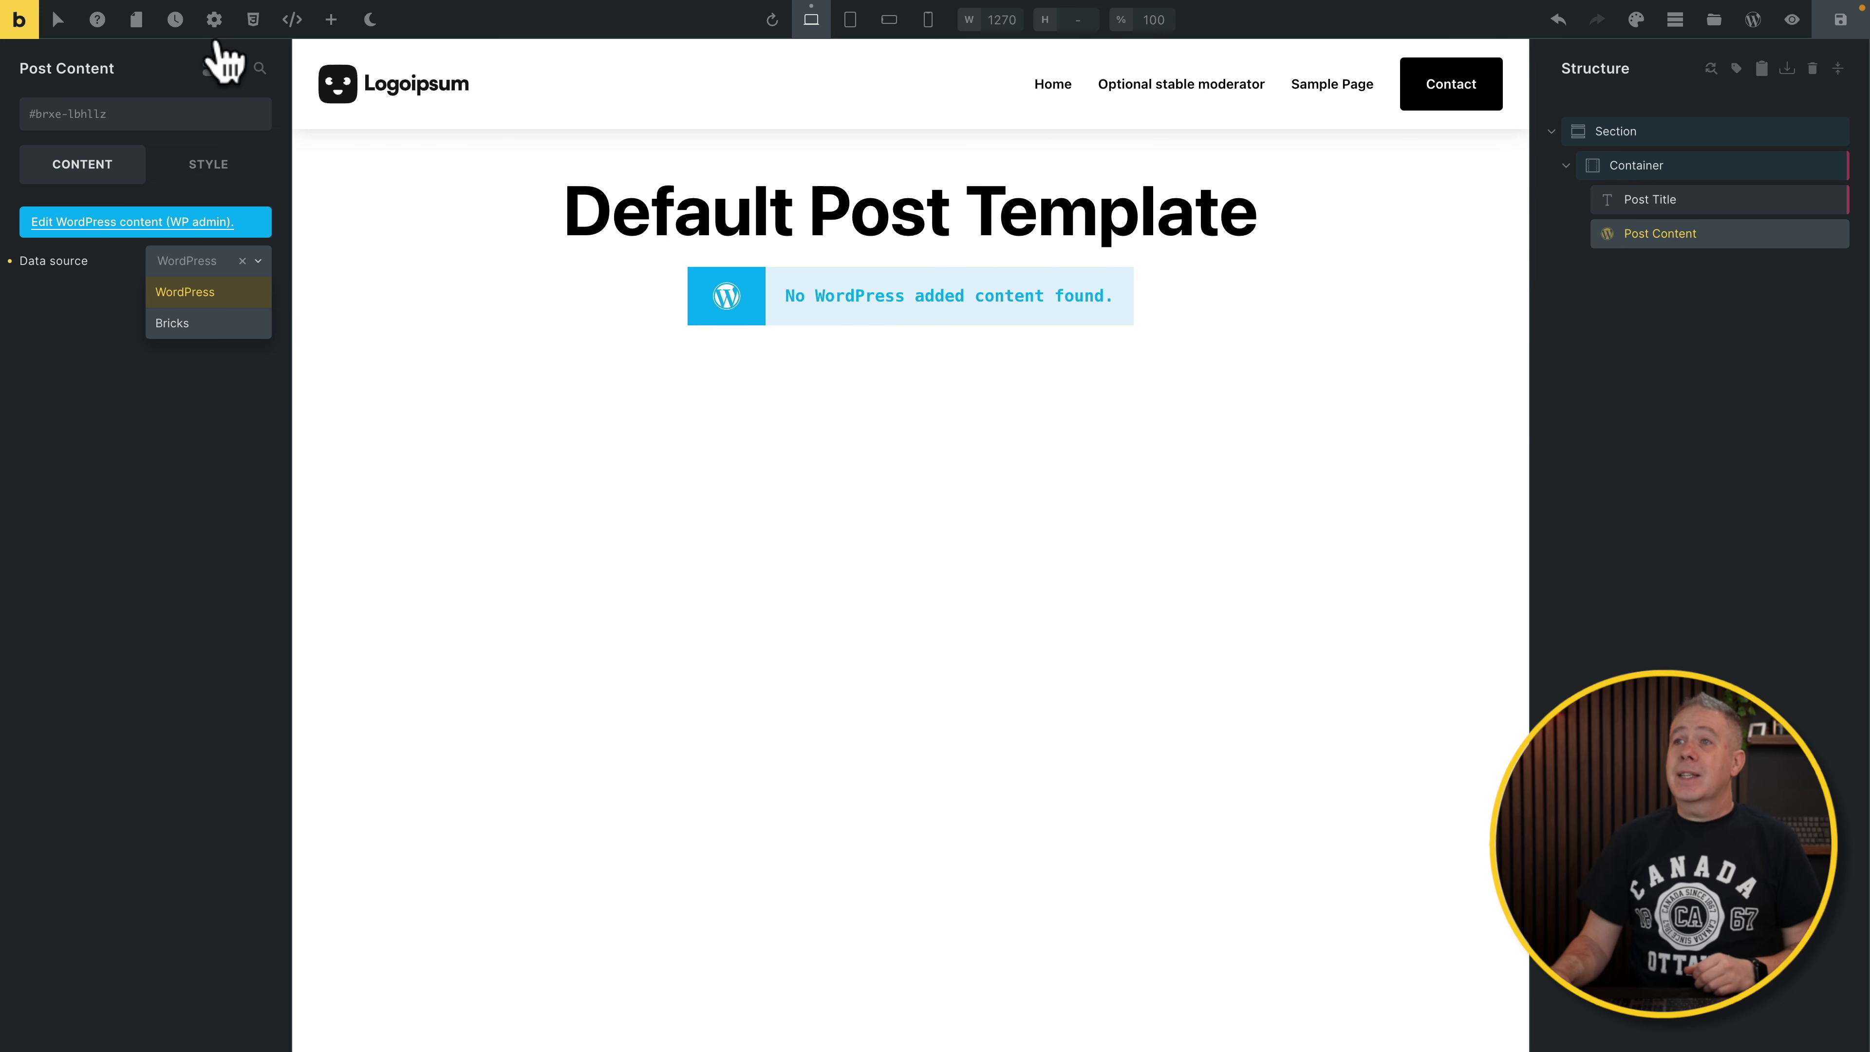
- Review the template's display conditions, confirming the Post type condition targets Posts
{"action": "left_click", "coordinate": [219, 25]}
{"action": "left_click", "coordinate": [133, 221]}
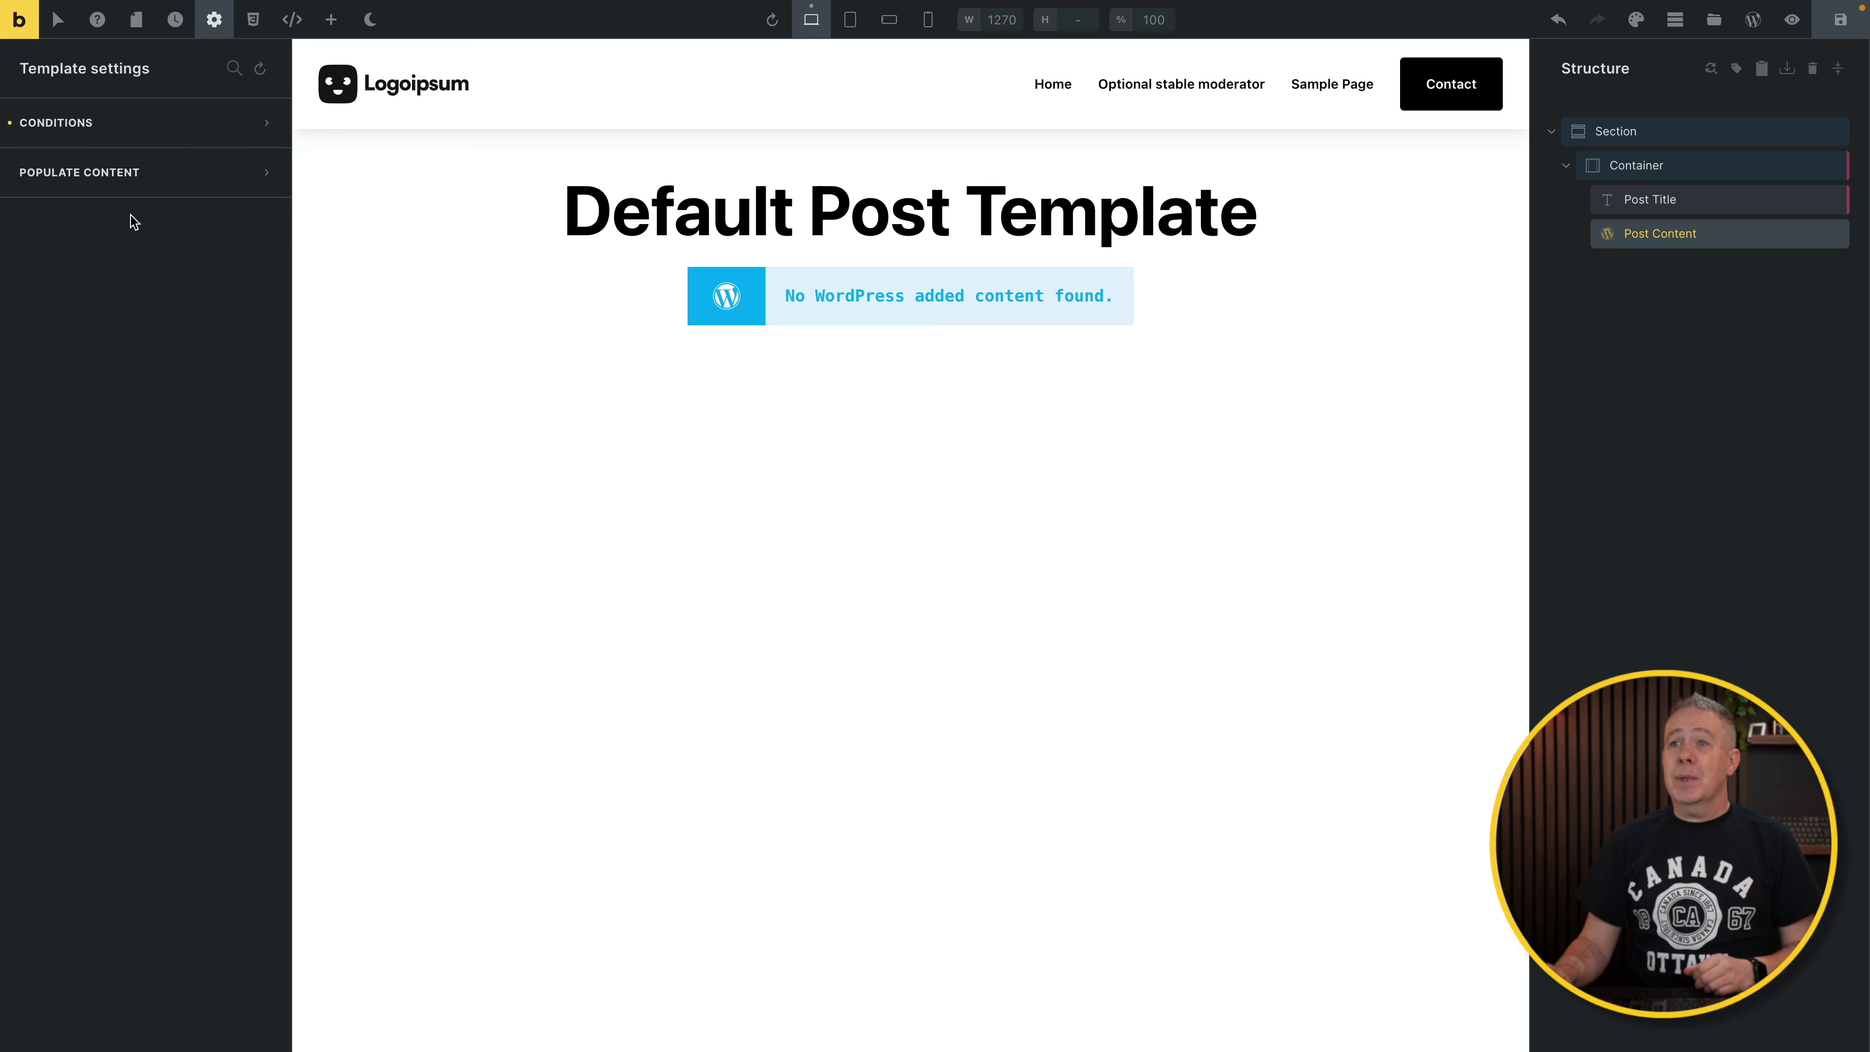
{"action": "left_click", "coordinate": [125, 124]}
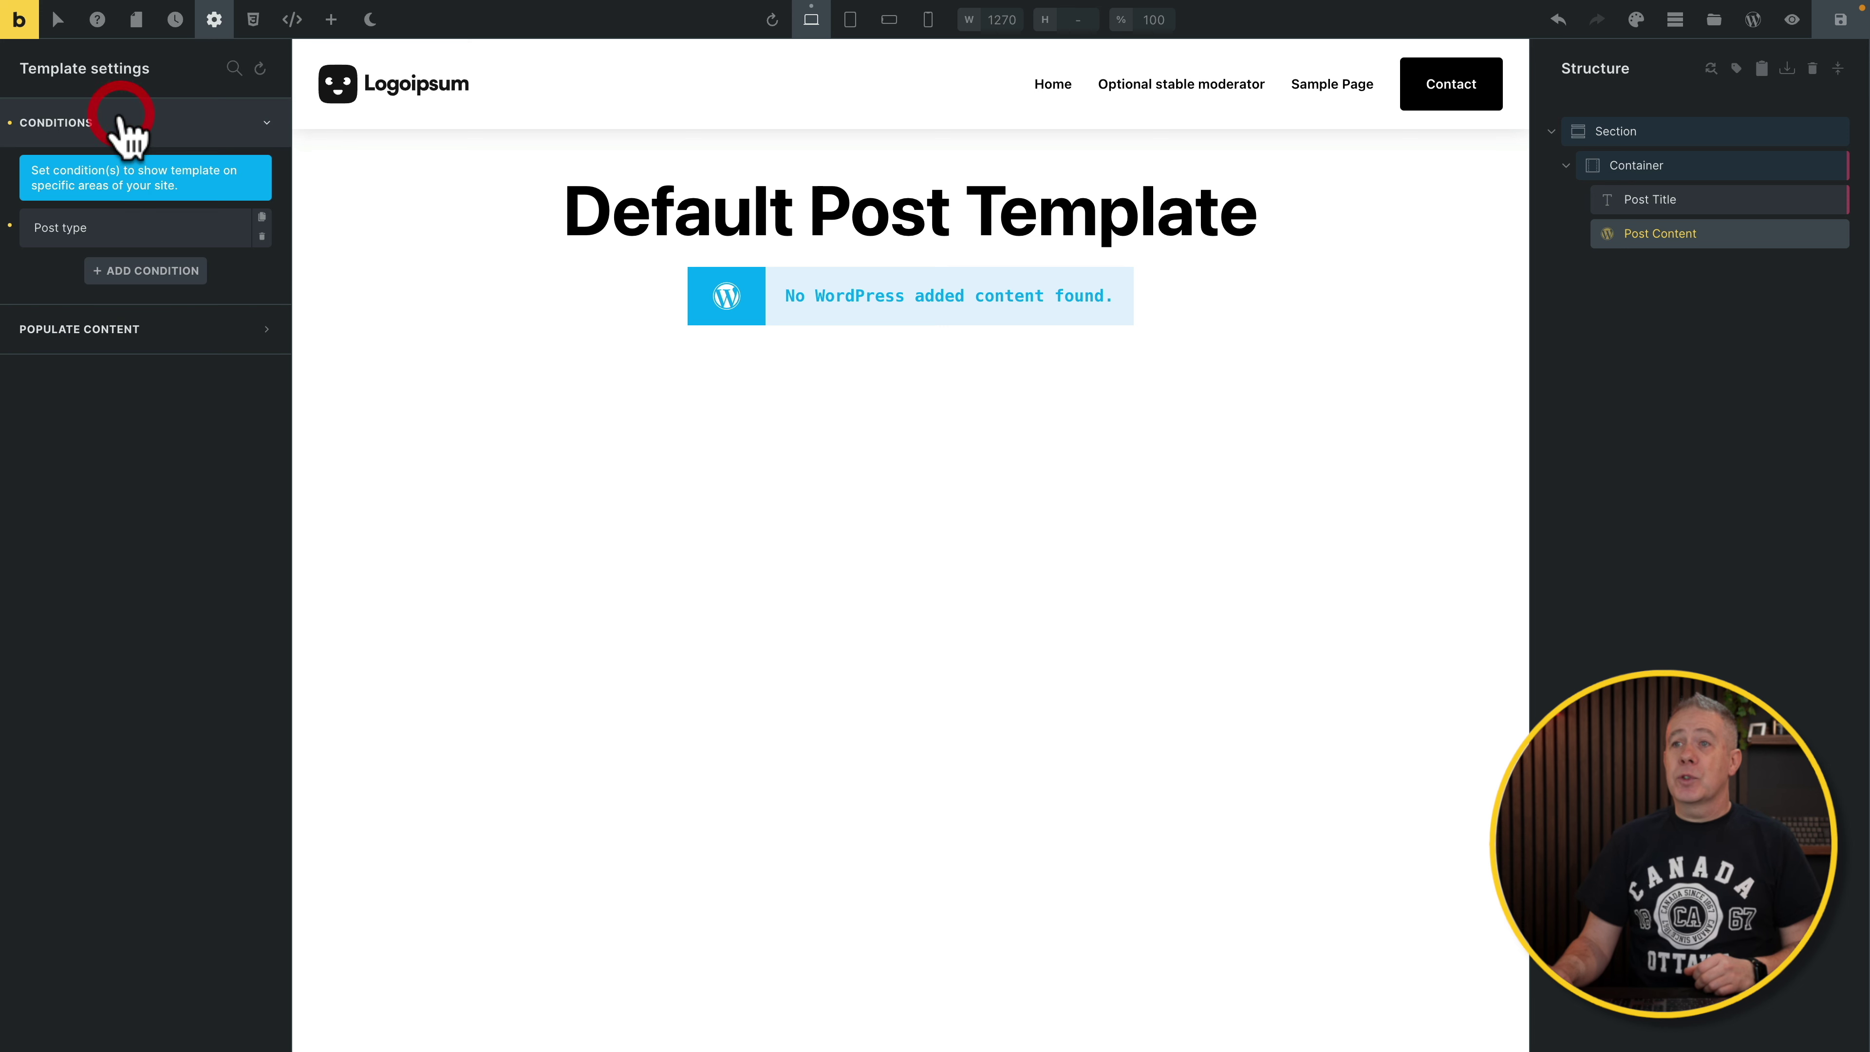
{"action": "left_click", "coordinate": [105, 234]}
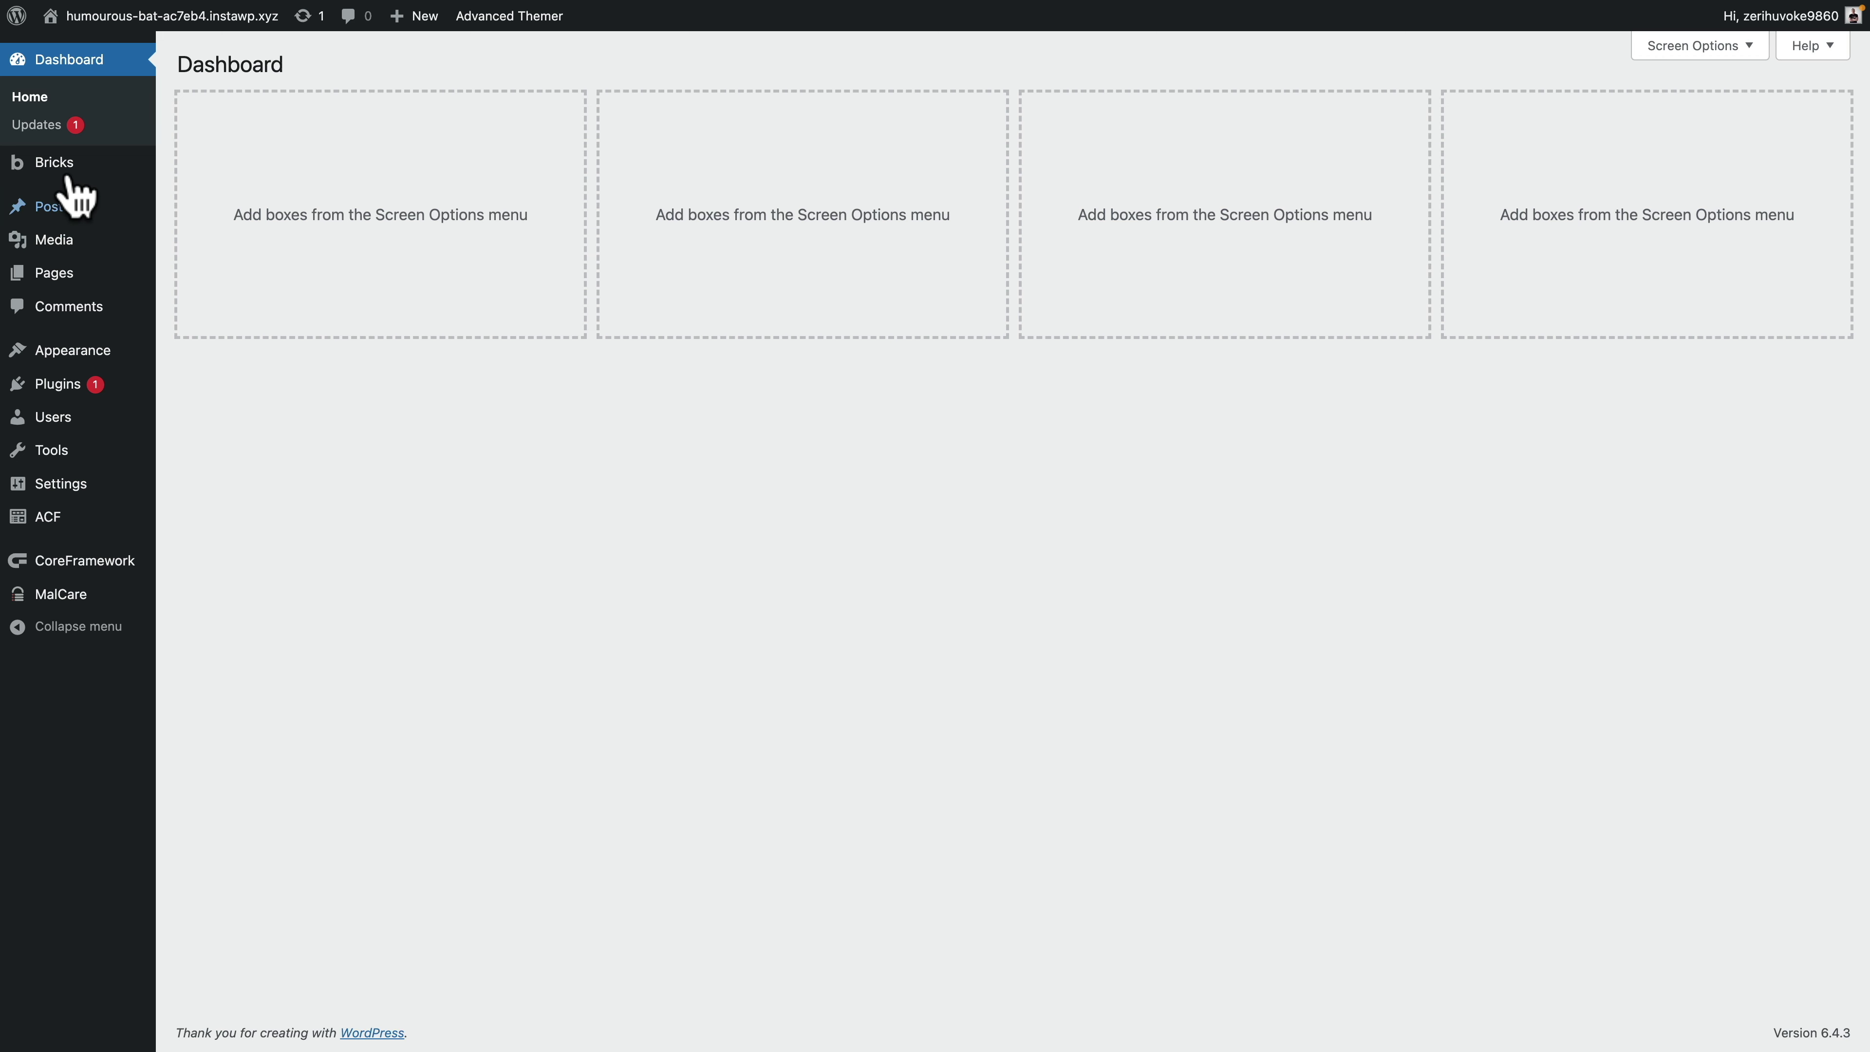
- Create a Bricks template titled 'Contact' with type GutenBricks - Block and publish it
{"action": "mouse_move", "coordinate": [66, 174]}
{"action": "left_click", "coordinate": [177, 194]}
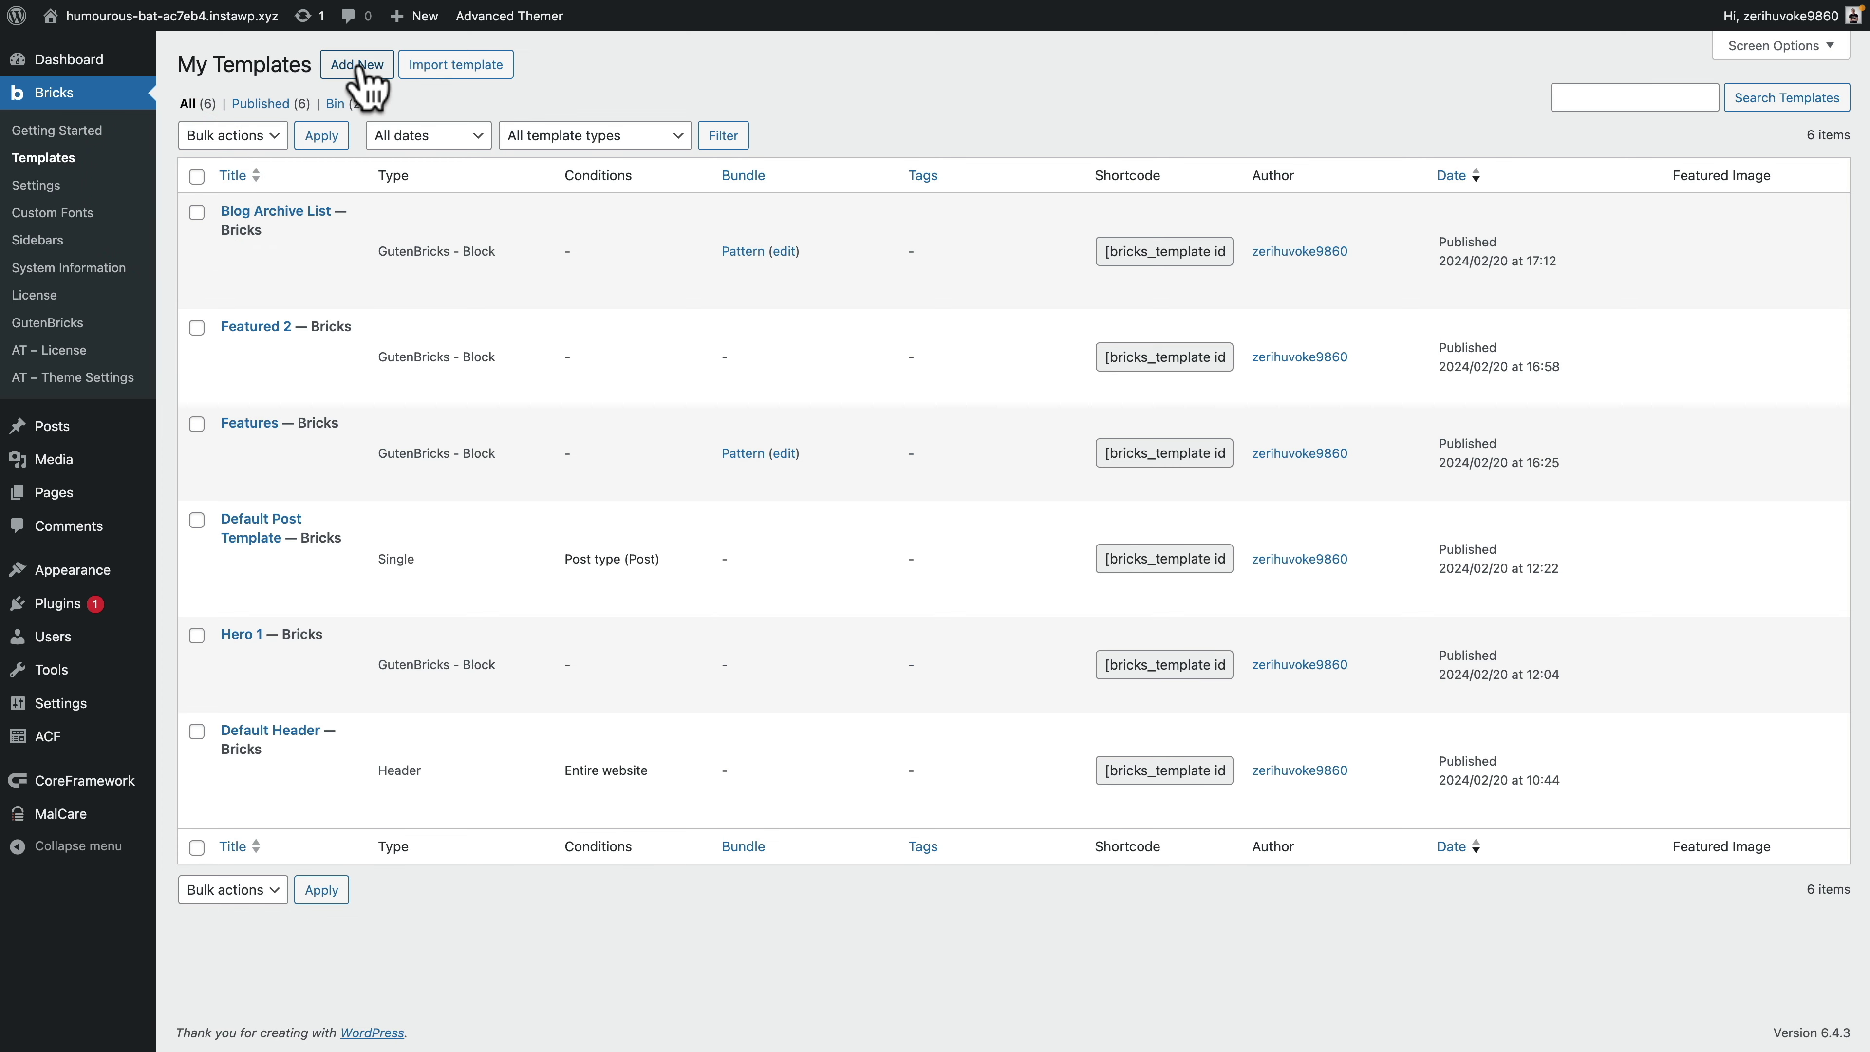
{"action": "left_click", "coordinate": [358, 66]}
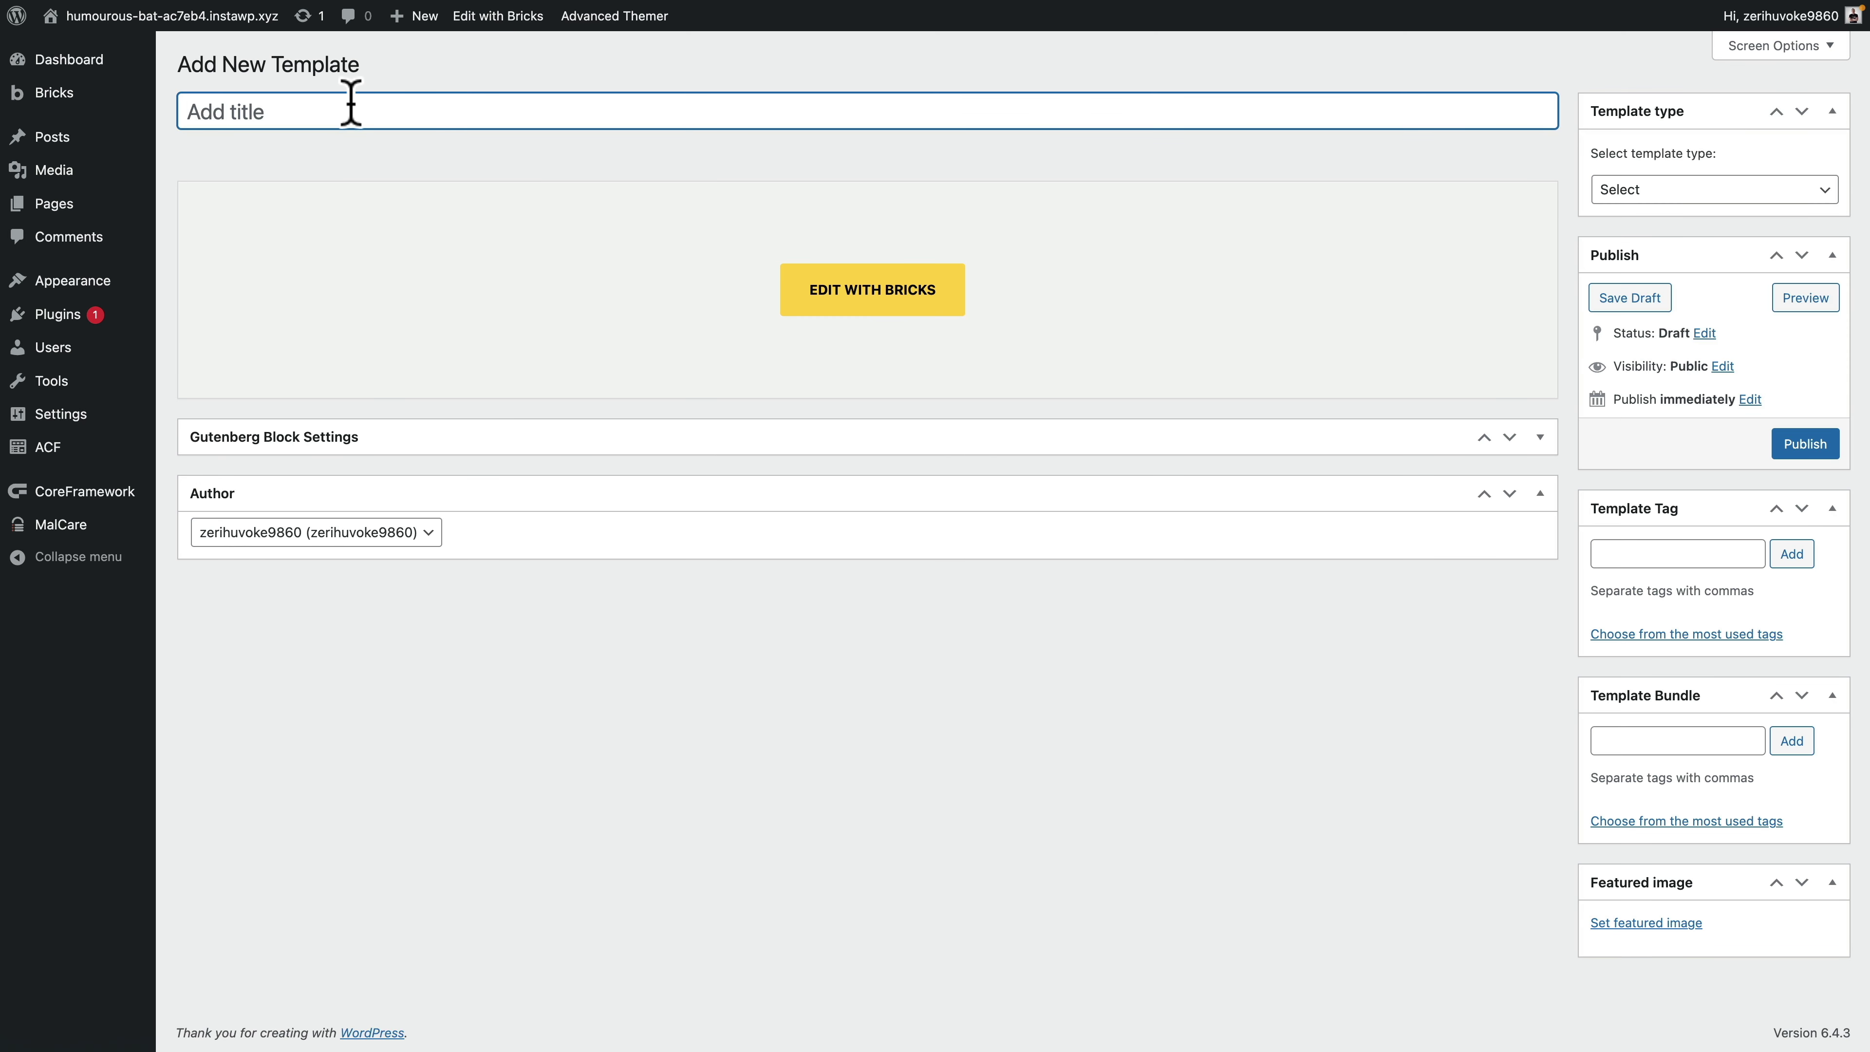
{"action": "type", "text": "Contact"}
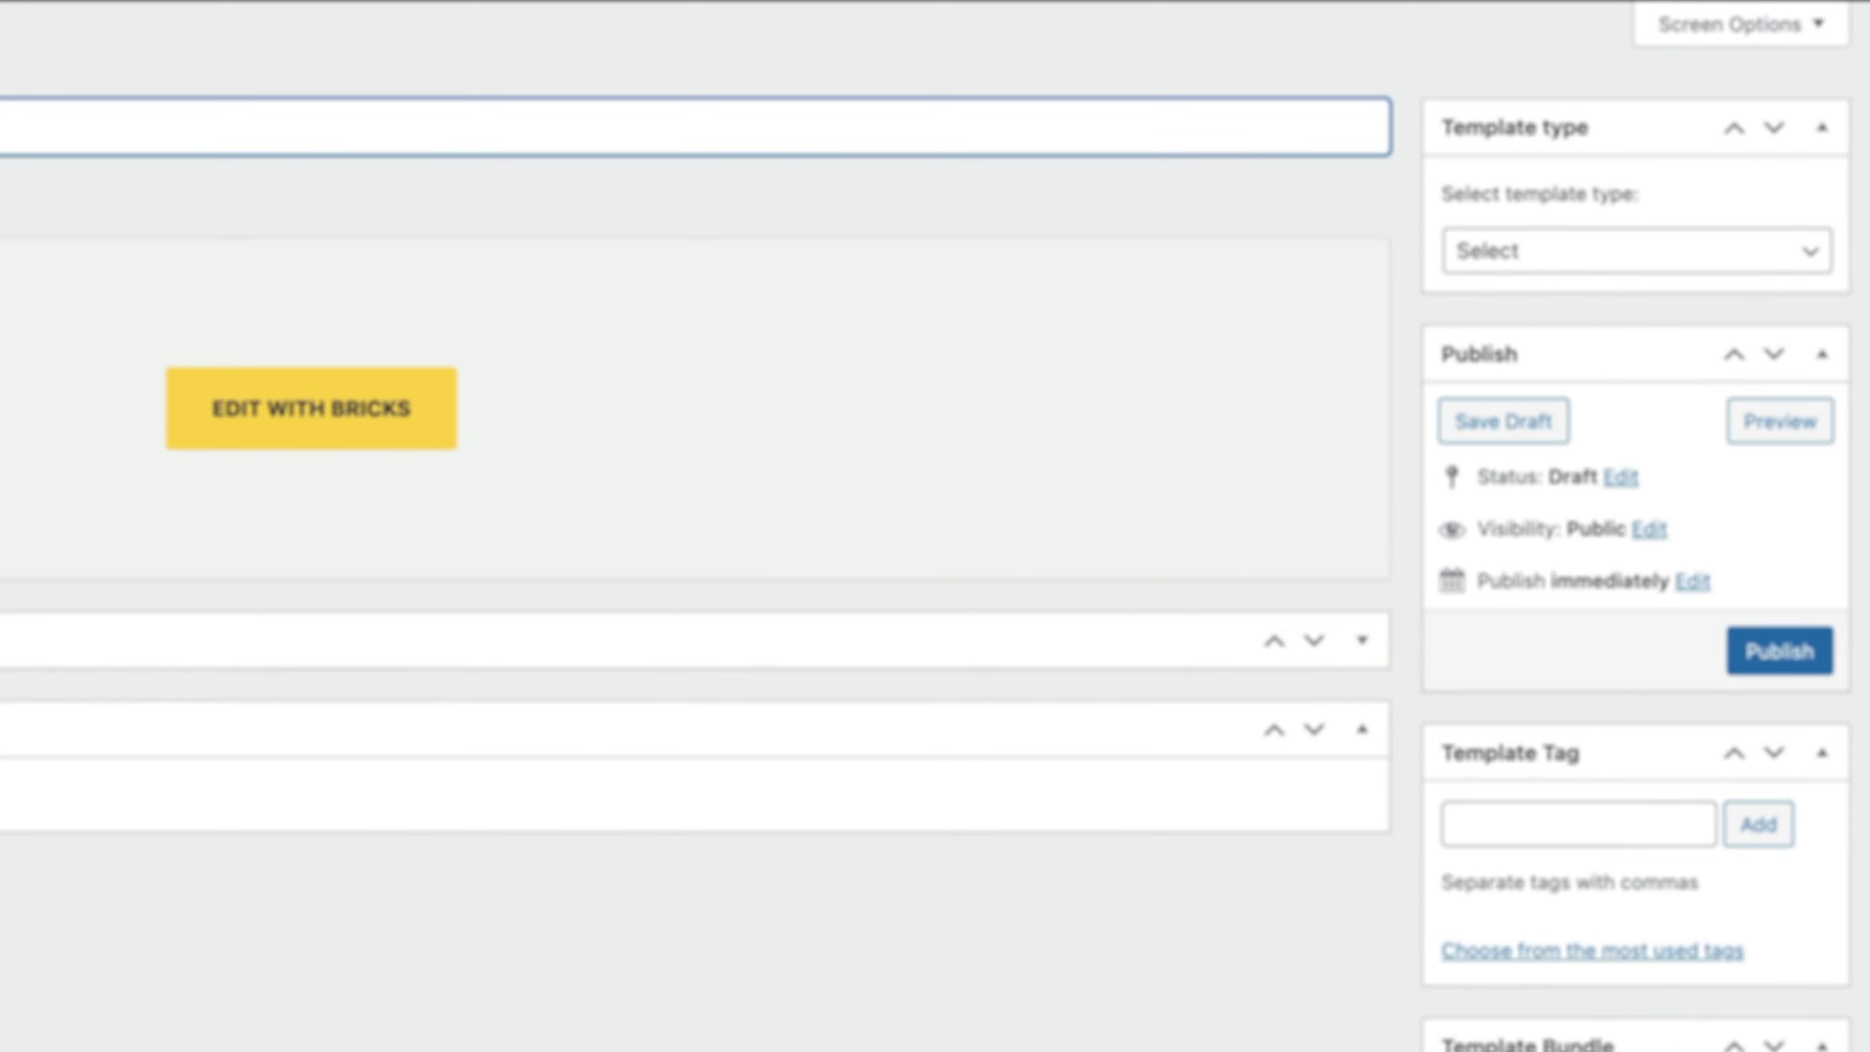
{"action": "left_click", "coordinate": [1509, 276]}
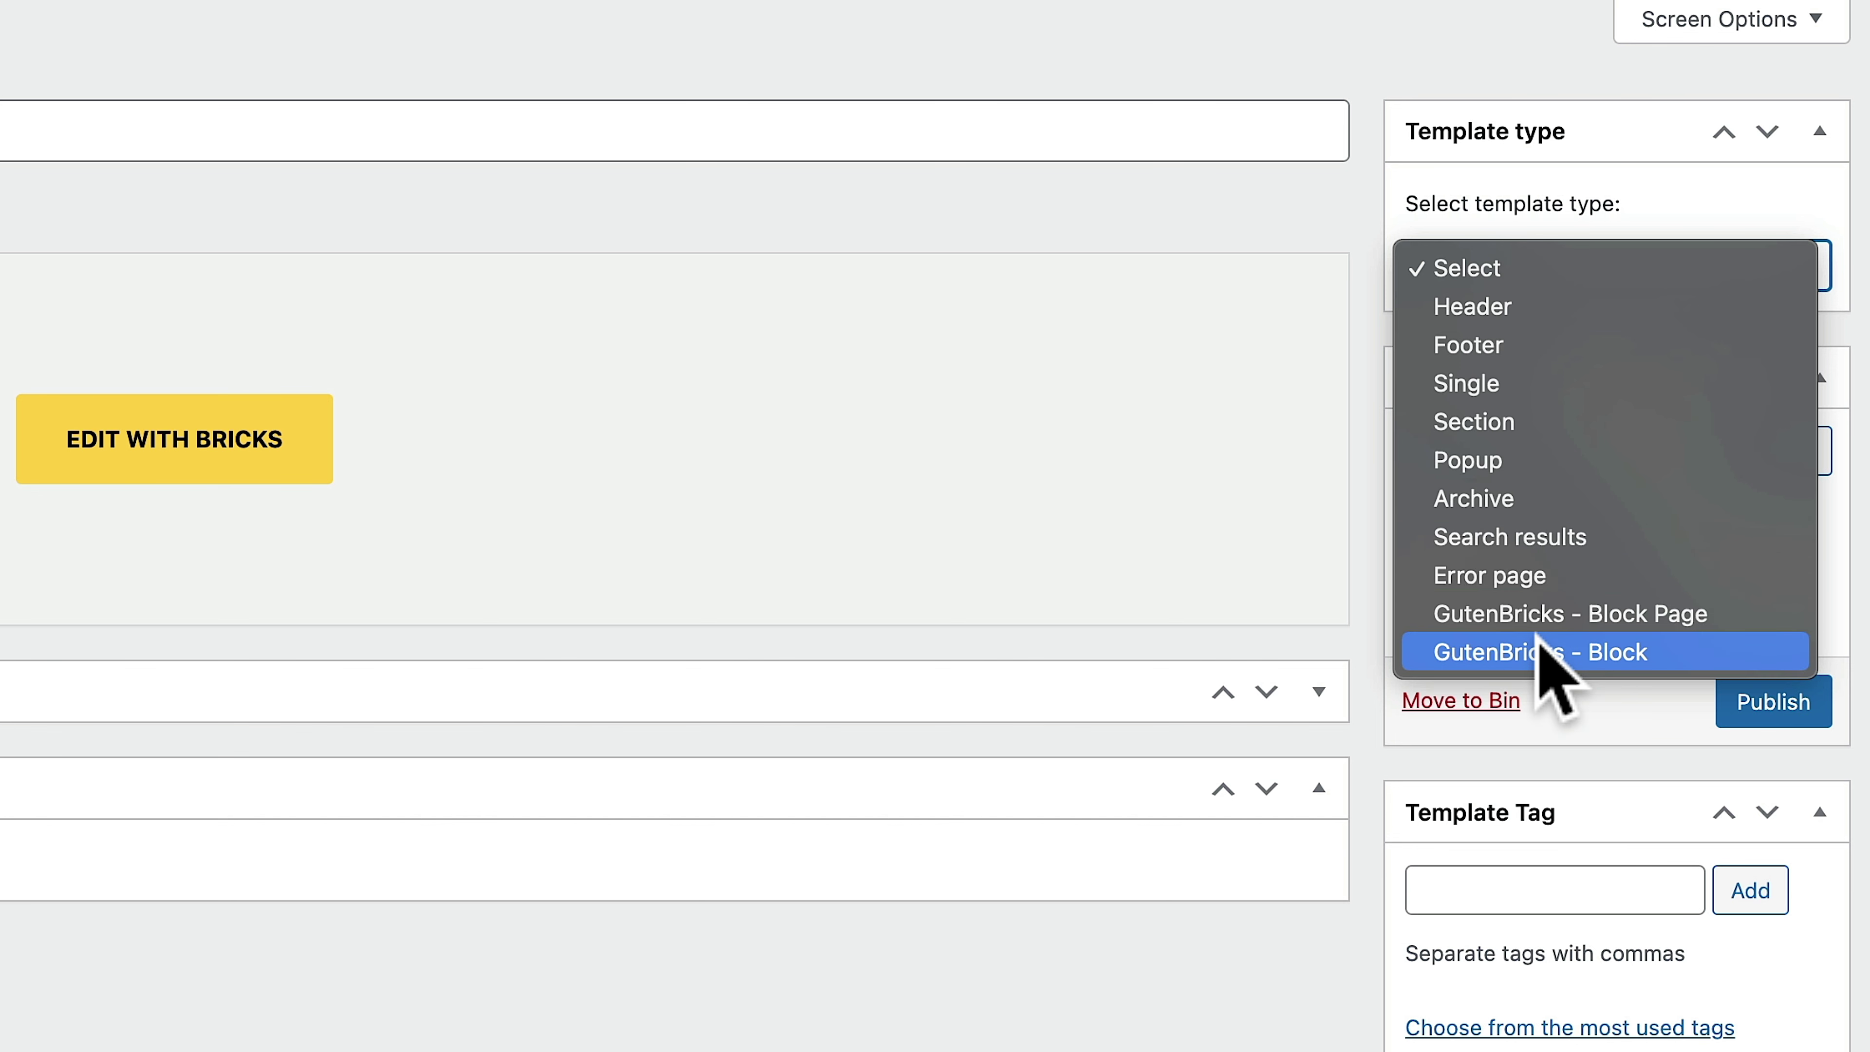
{"action": "left_click", "coordinate": [1538, 650]}
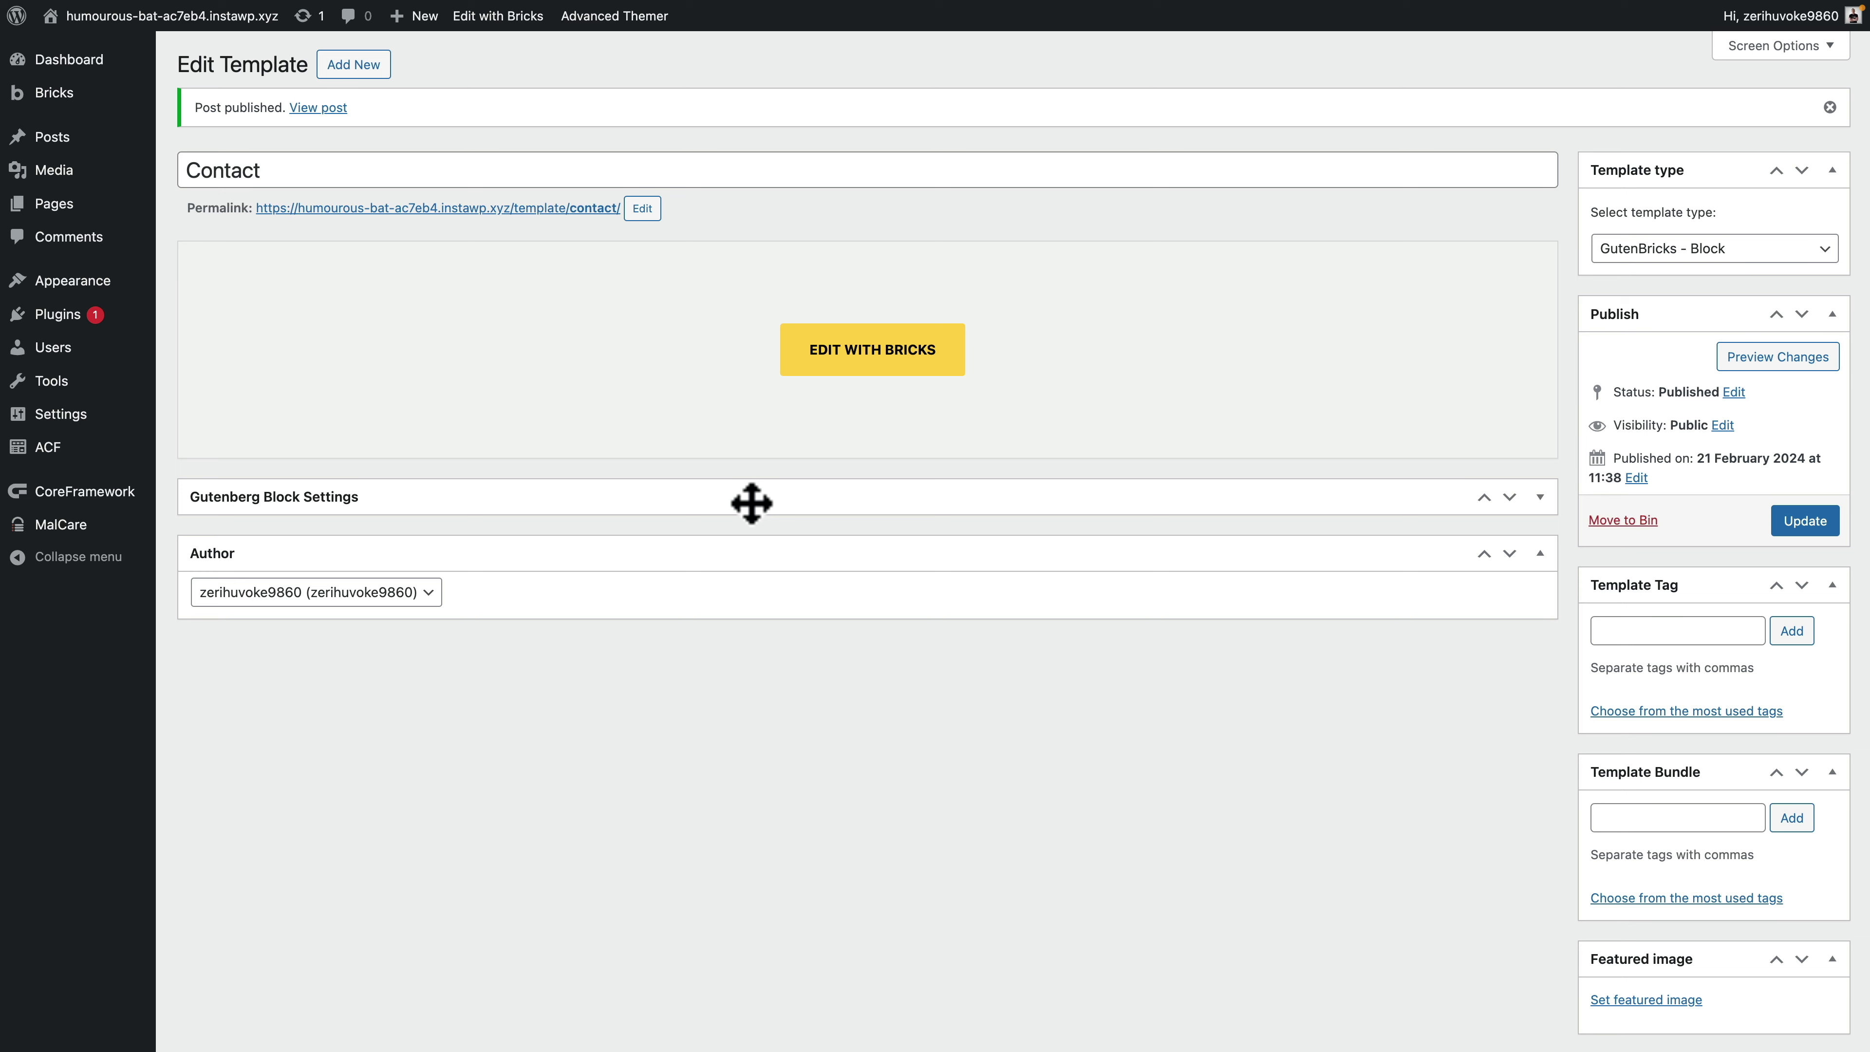
- Paste the copied CTA contact section into the Contact template
{"action": "left_click", "coordinate": [751, 503]}
{"action": "scroll", "coordinate": [1106, 644], "scroll_direction": "down", "scroll_amount": 3}
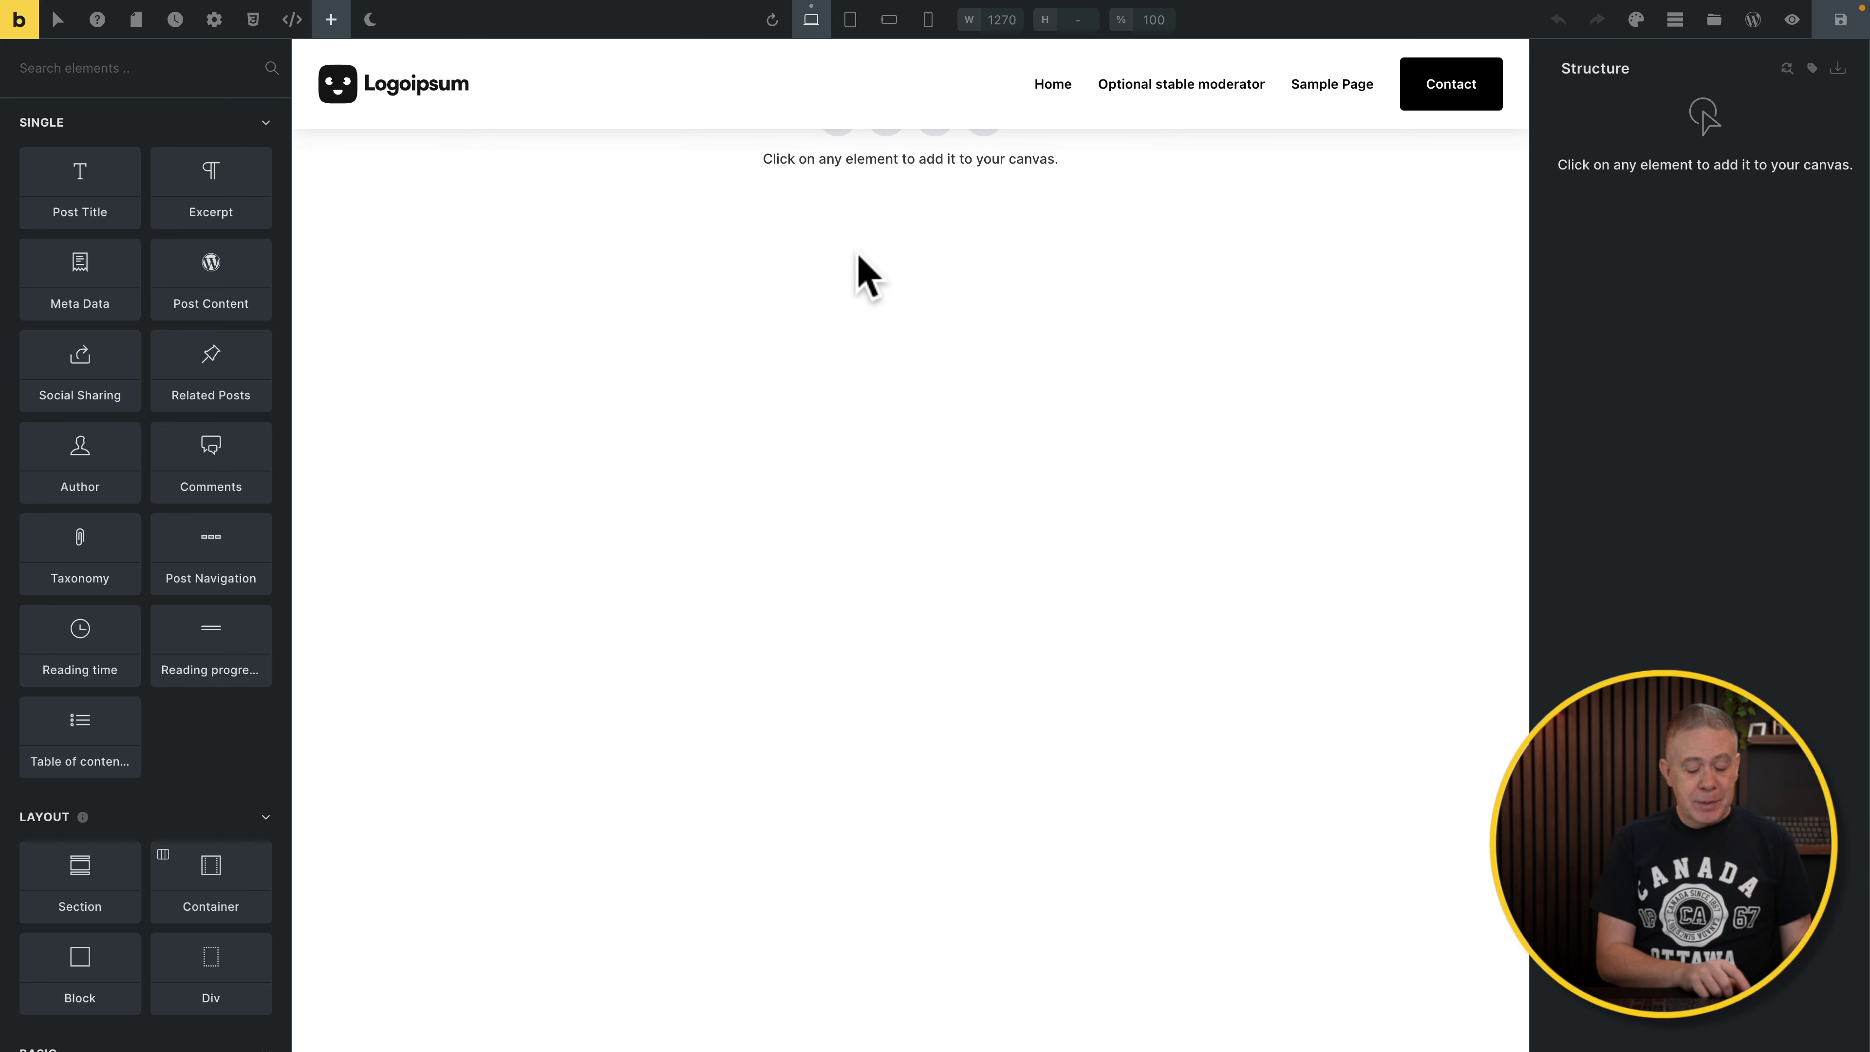
{"action": "key", "text": "super"}
{"action": "key", "text": "super+v"}
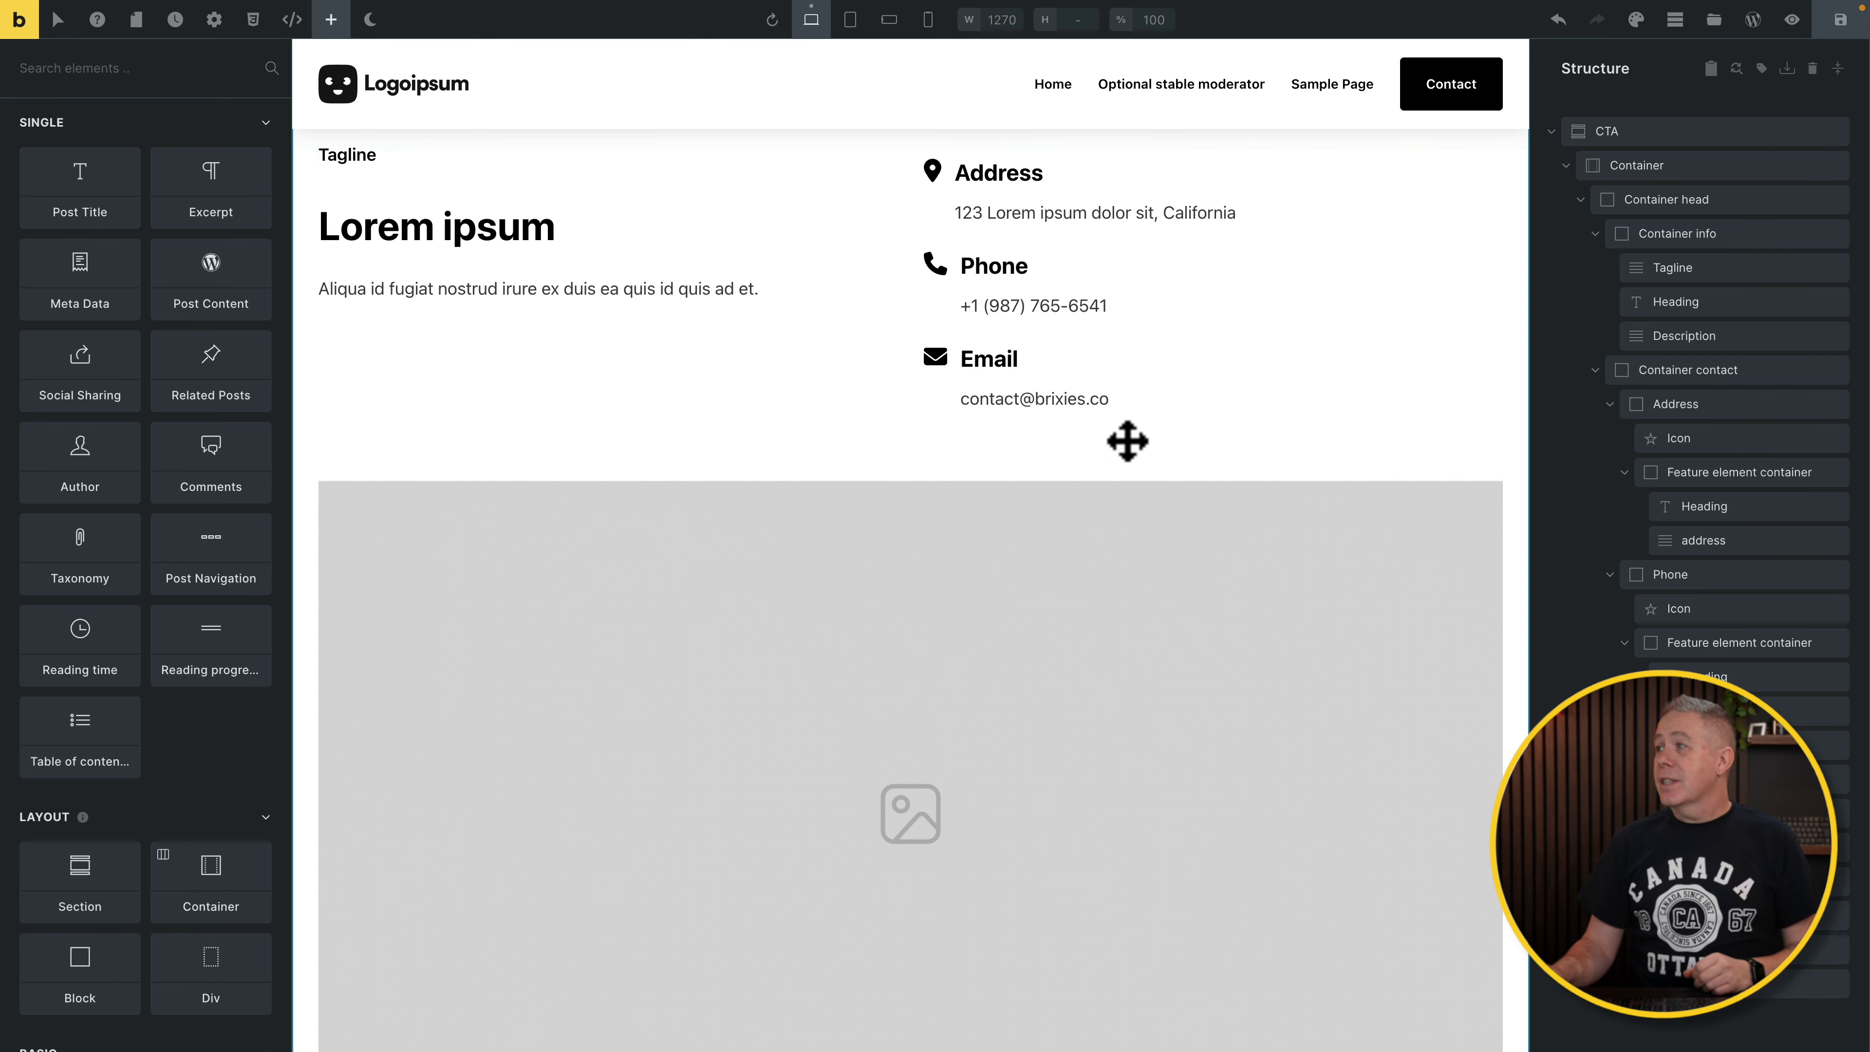
- Give the .contact-7 CTA section a var(--space-2xl) top margin and save the template
{"action": "left_click", "coordinate": [1670, 132]}
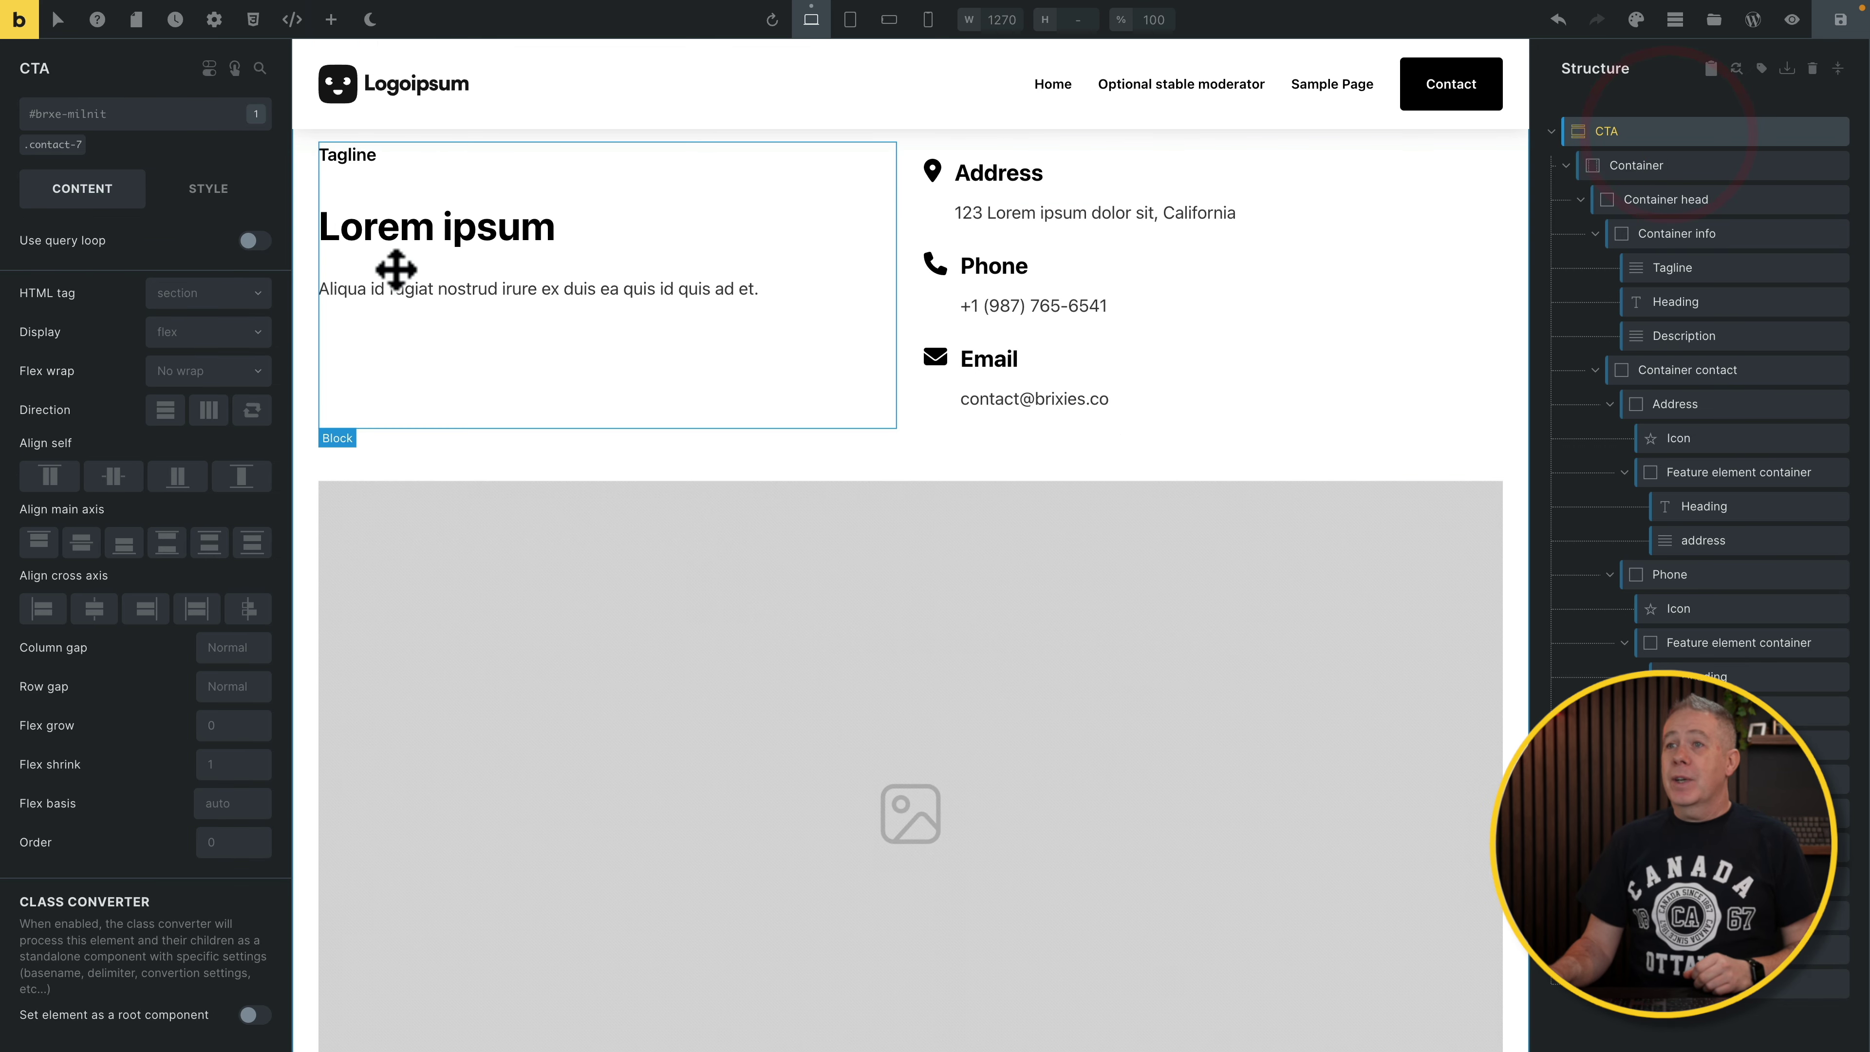
{"action": "left_click", "coordinate": [217, 189]}
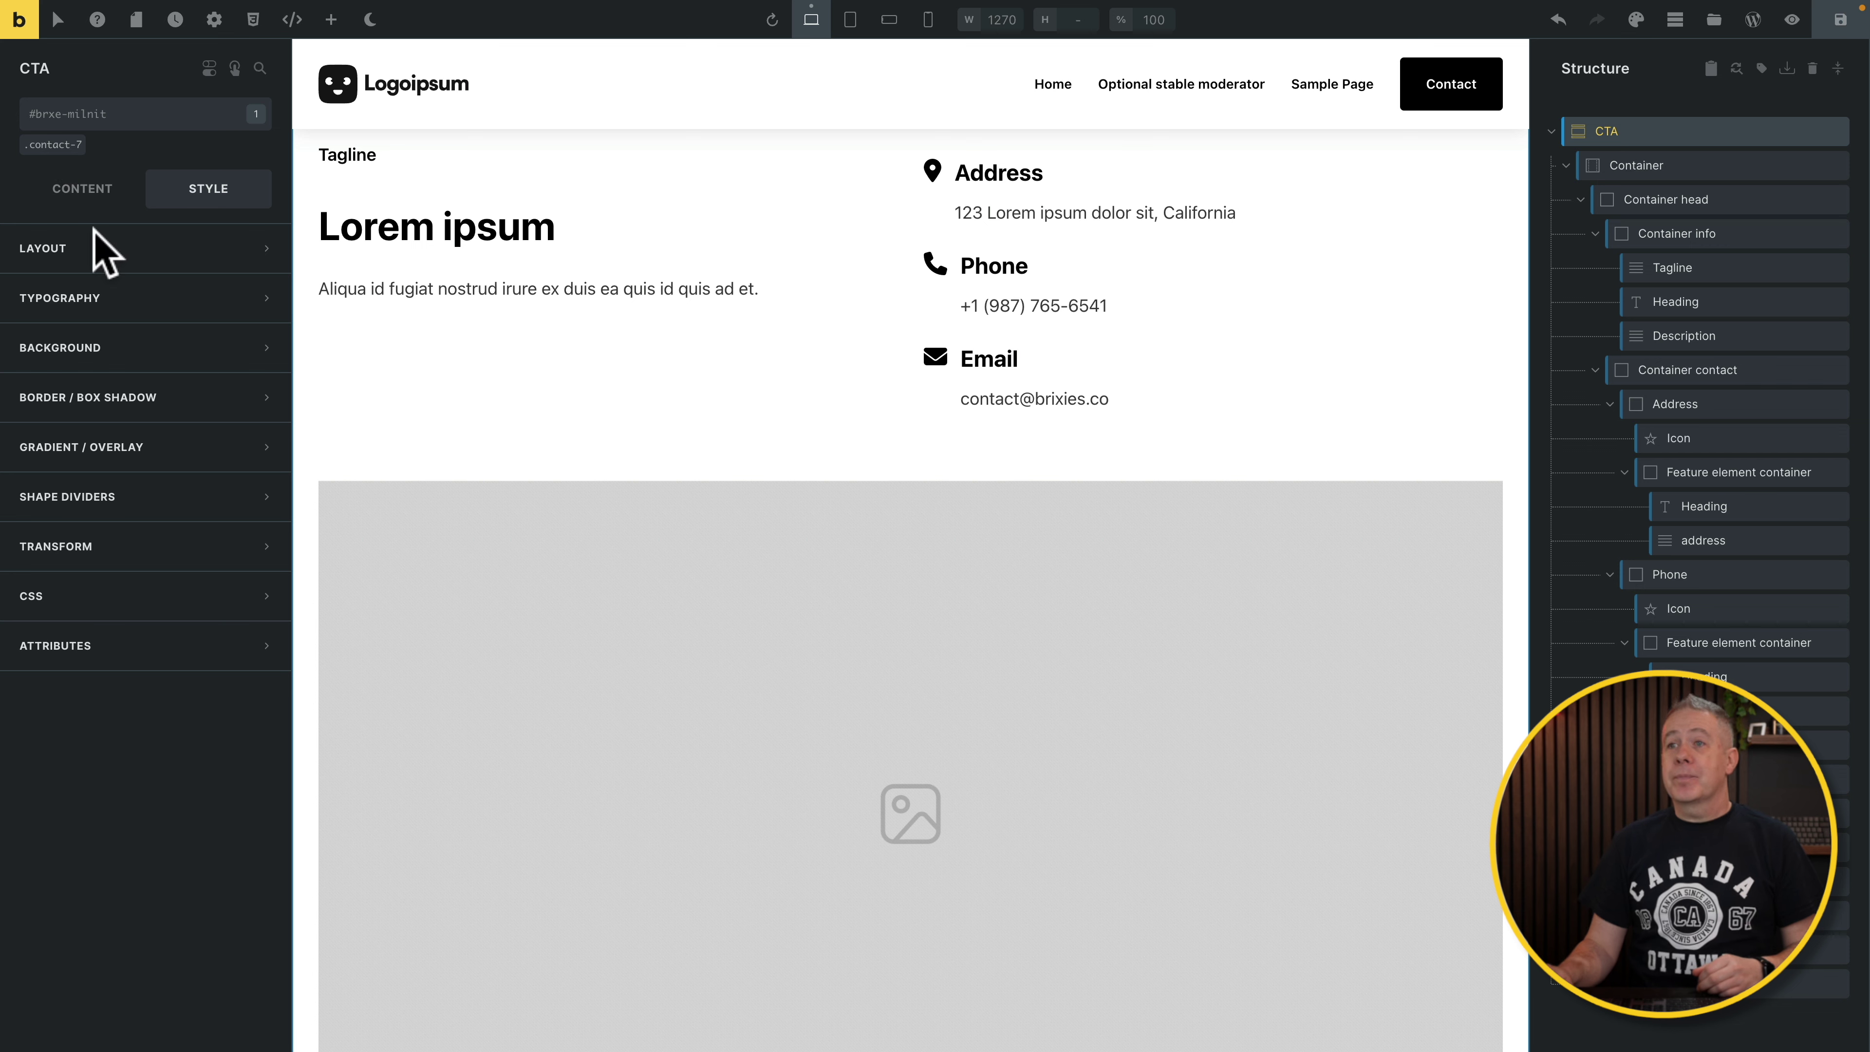
{"action": "left_click", "coordinate": [55, 144]}
{"action": "left_click", "coordinate": [199, 243]}
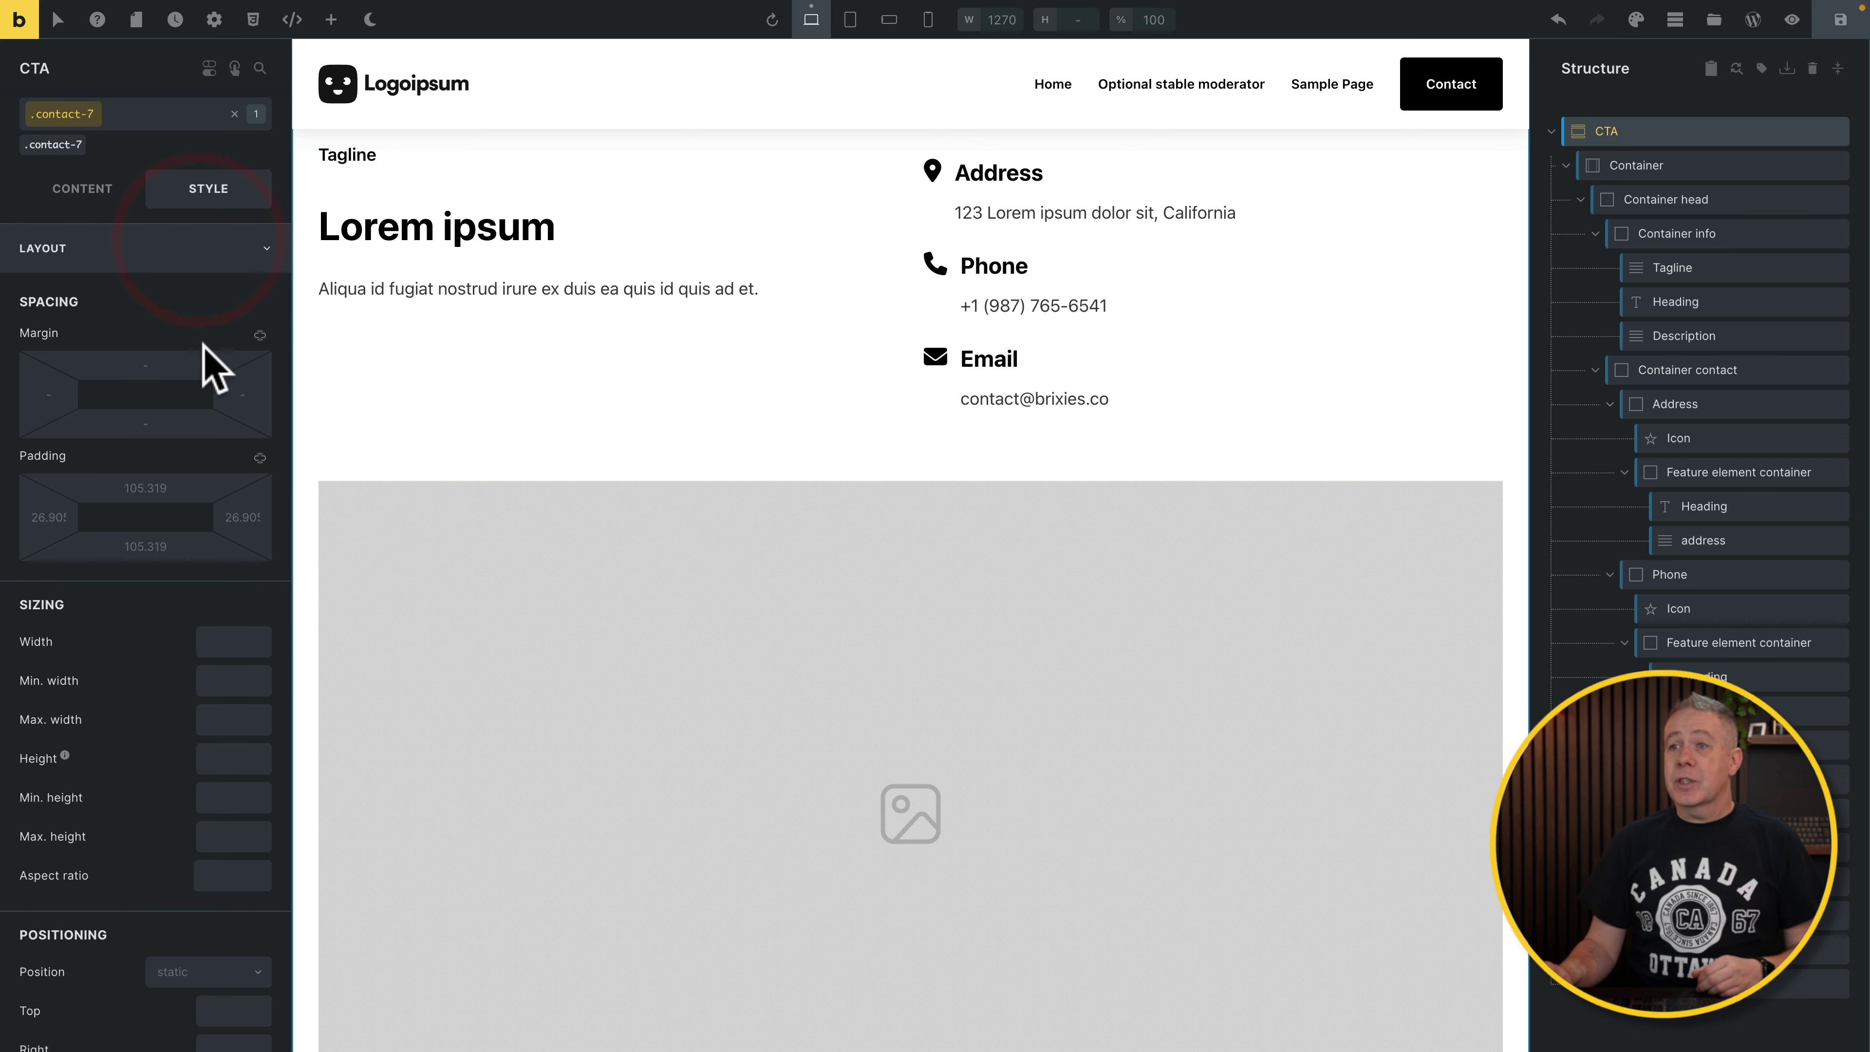
{"action": "left_click", "coordinate": [183, 365]}
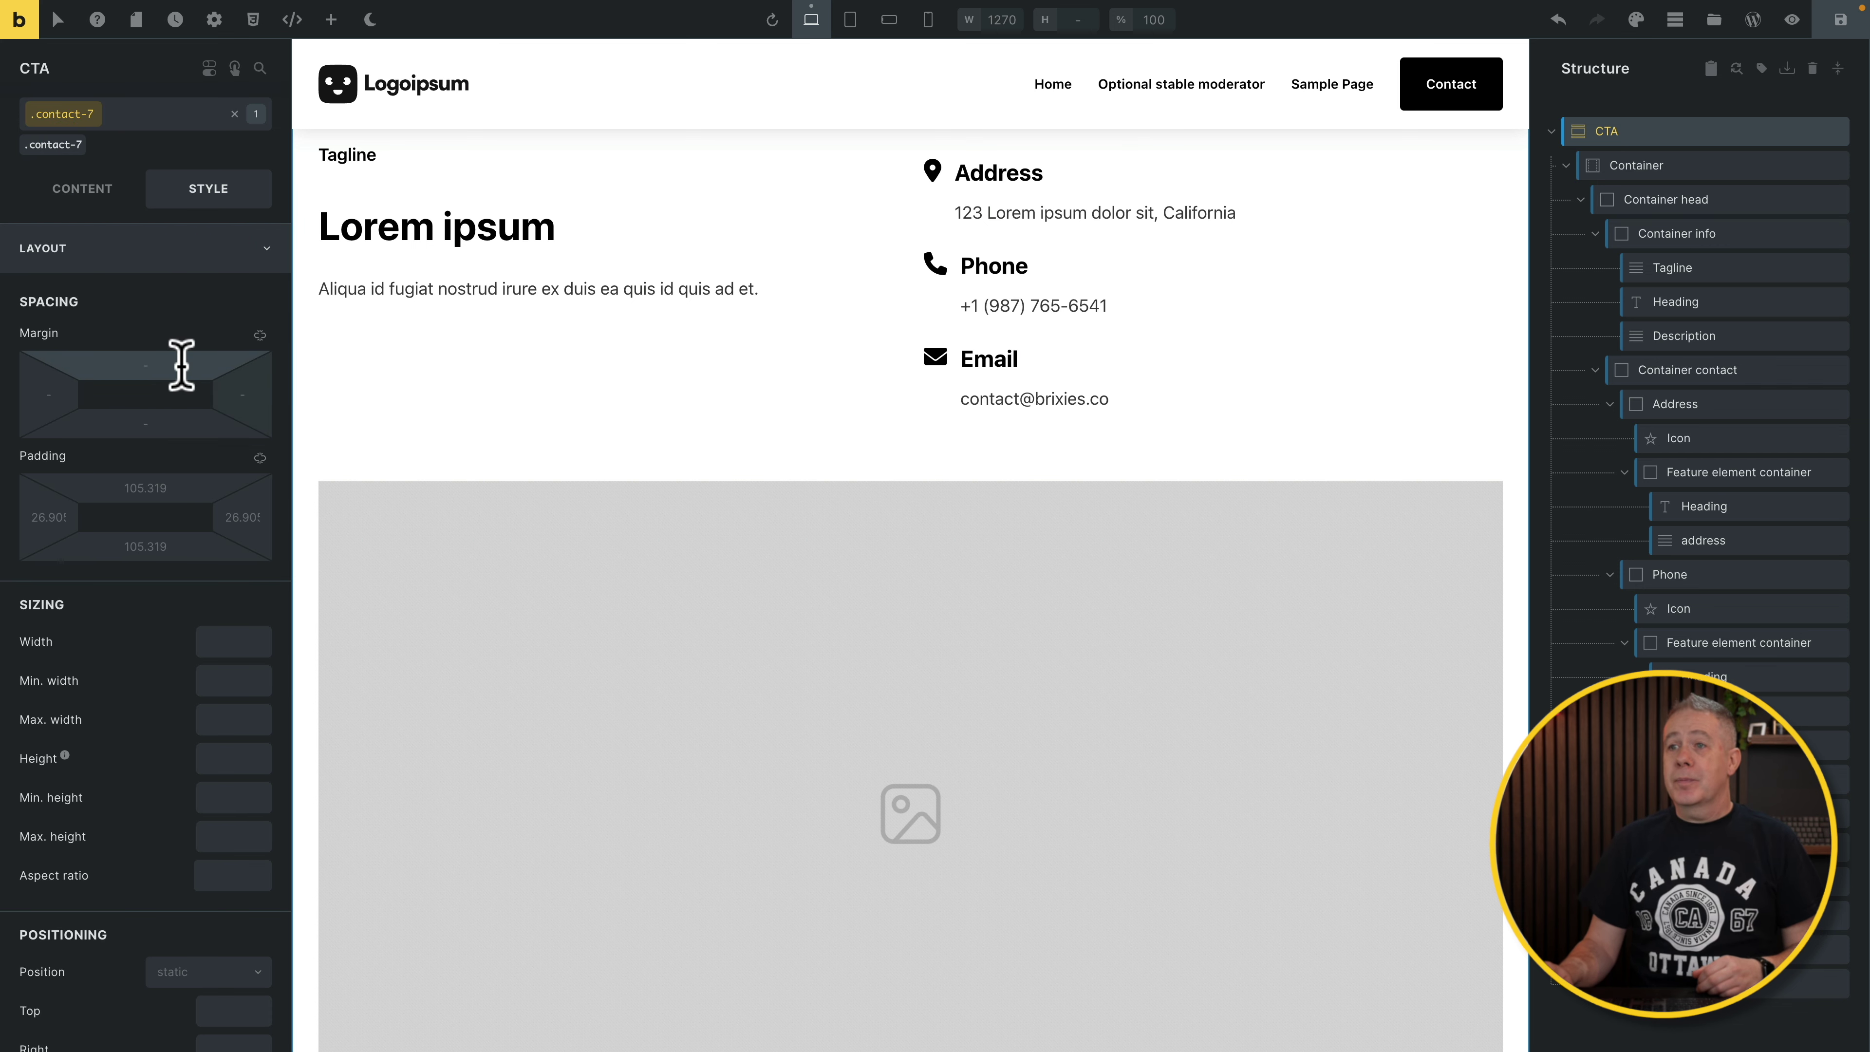
{"action": "type", "text": "var(--space-2xl)"}
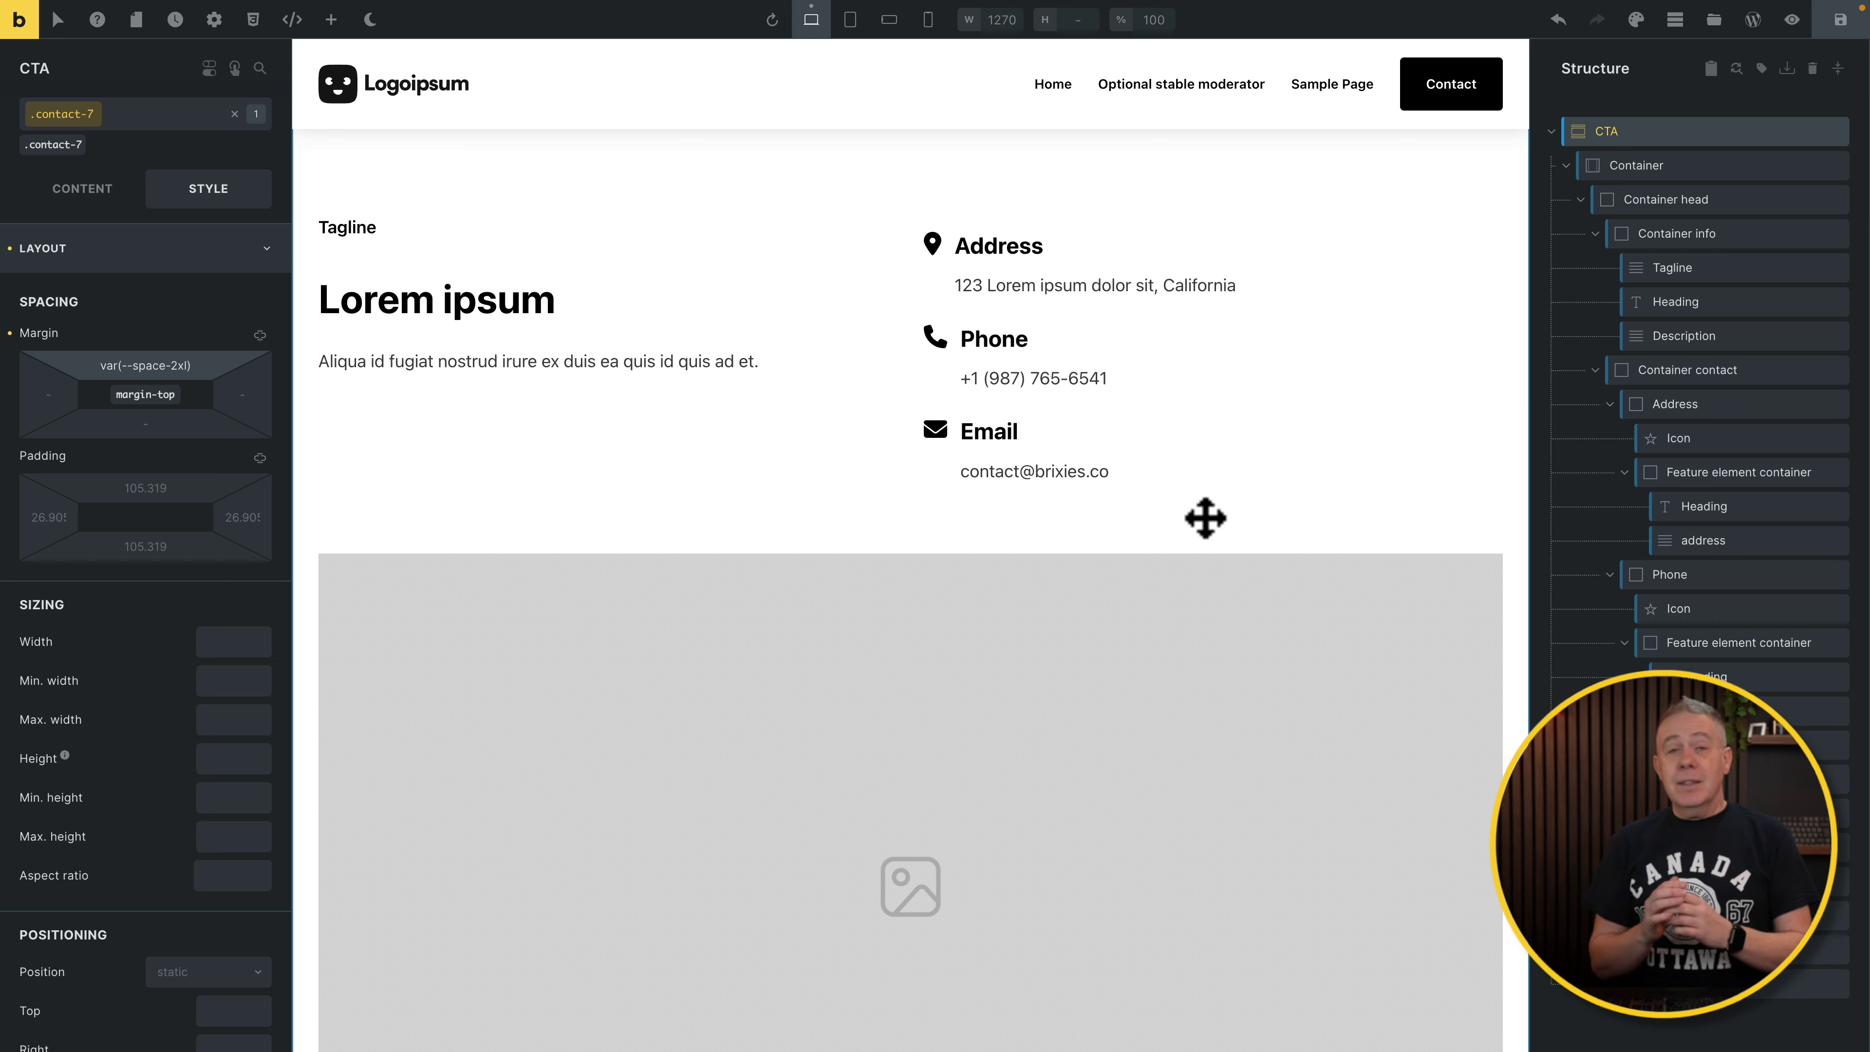
{"action": "key", "text": "Escape"}
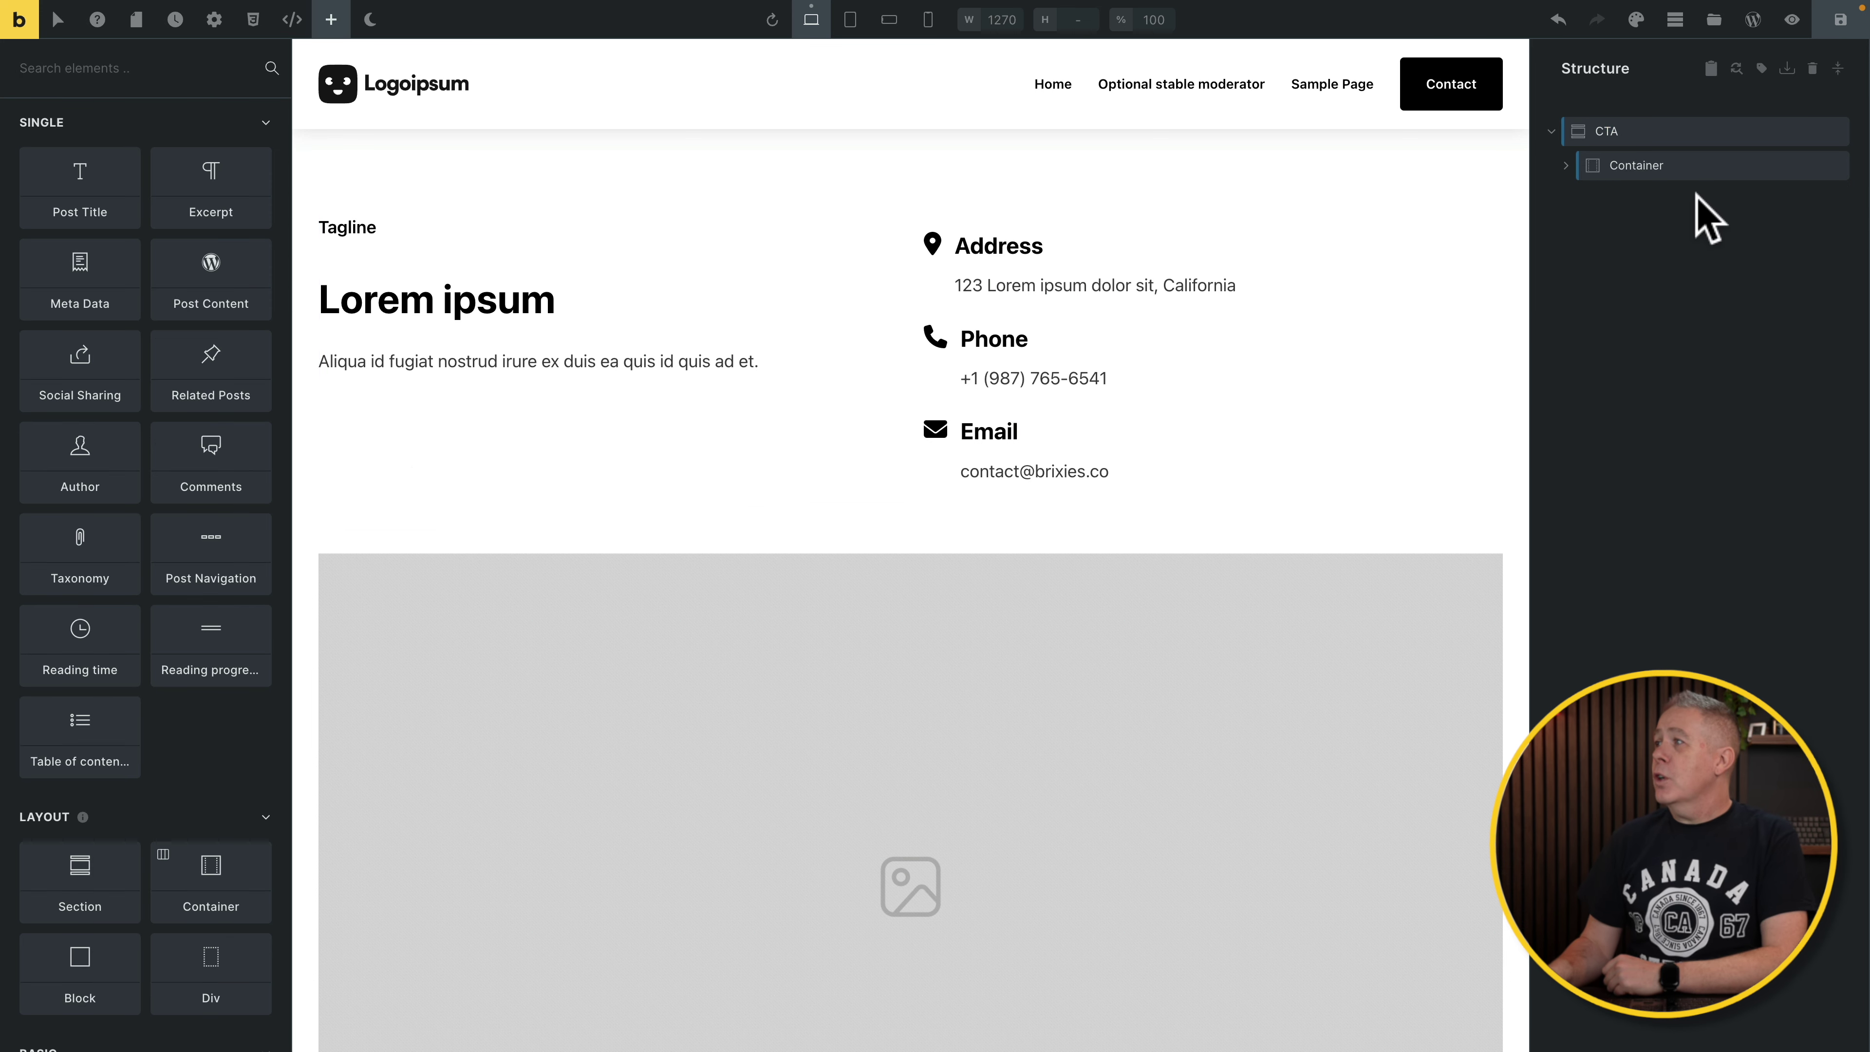
{"action": "left_click", "coordinate": [1834, 21]}
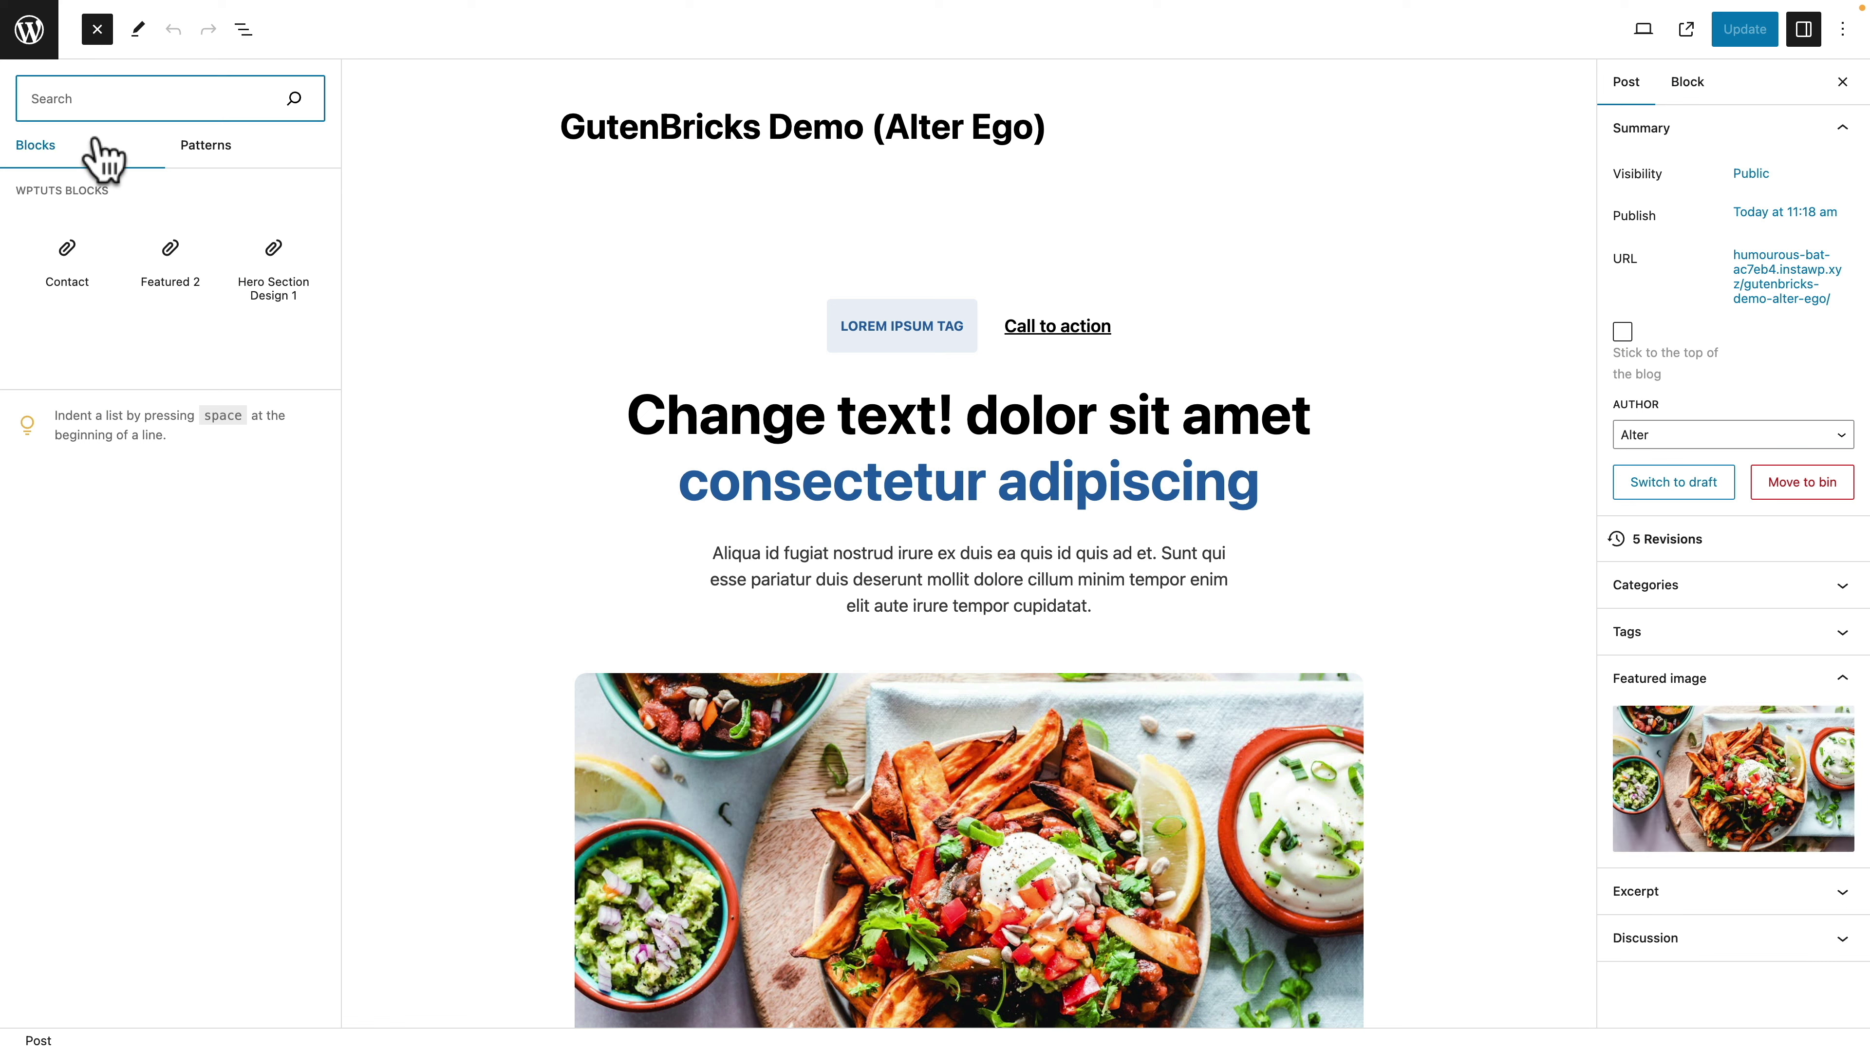
- Append the Contact block at the end of the GutenBricks Demo post and update it
{"action": "mouse_move", "coordinate": [59, 267]}
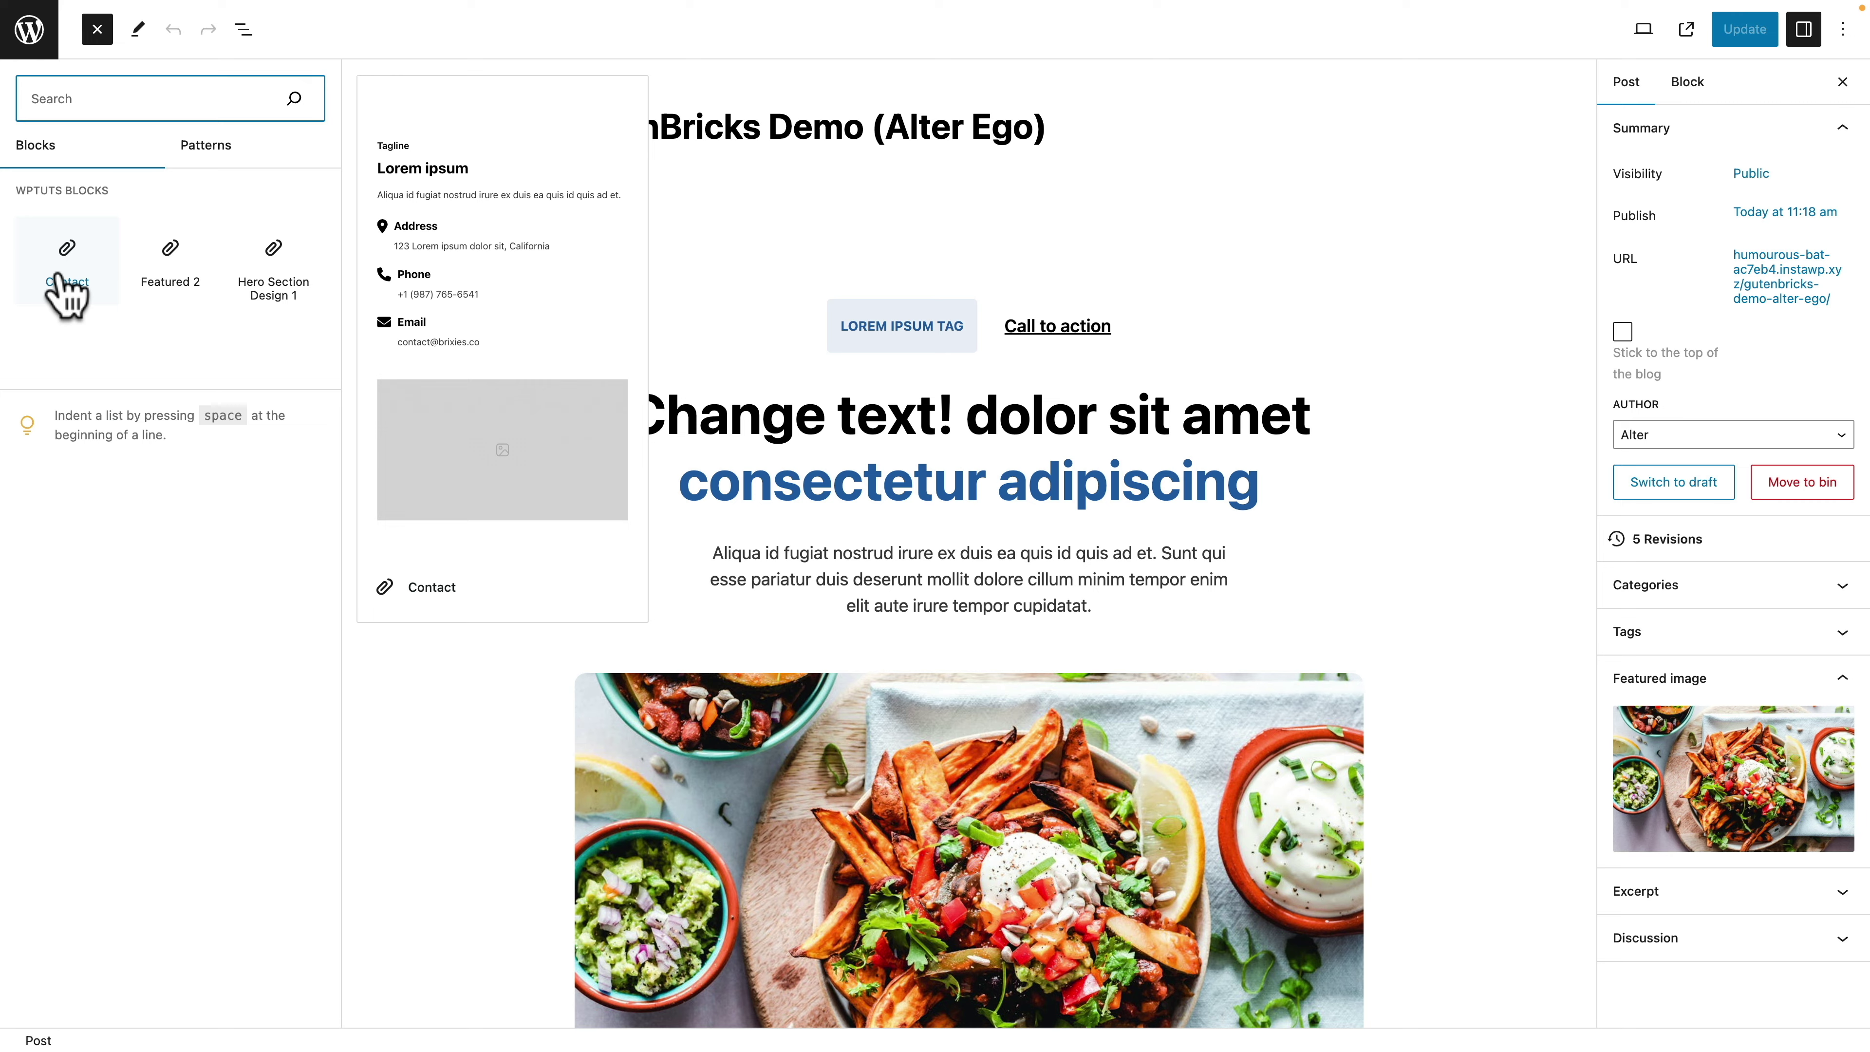
{"action": "scroll", "coordinate": [534, 516], "scroll_direction": "down", "scroll_amount": 15}
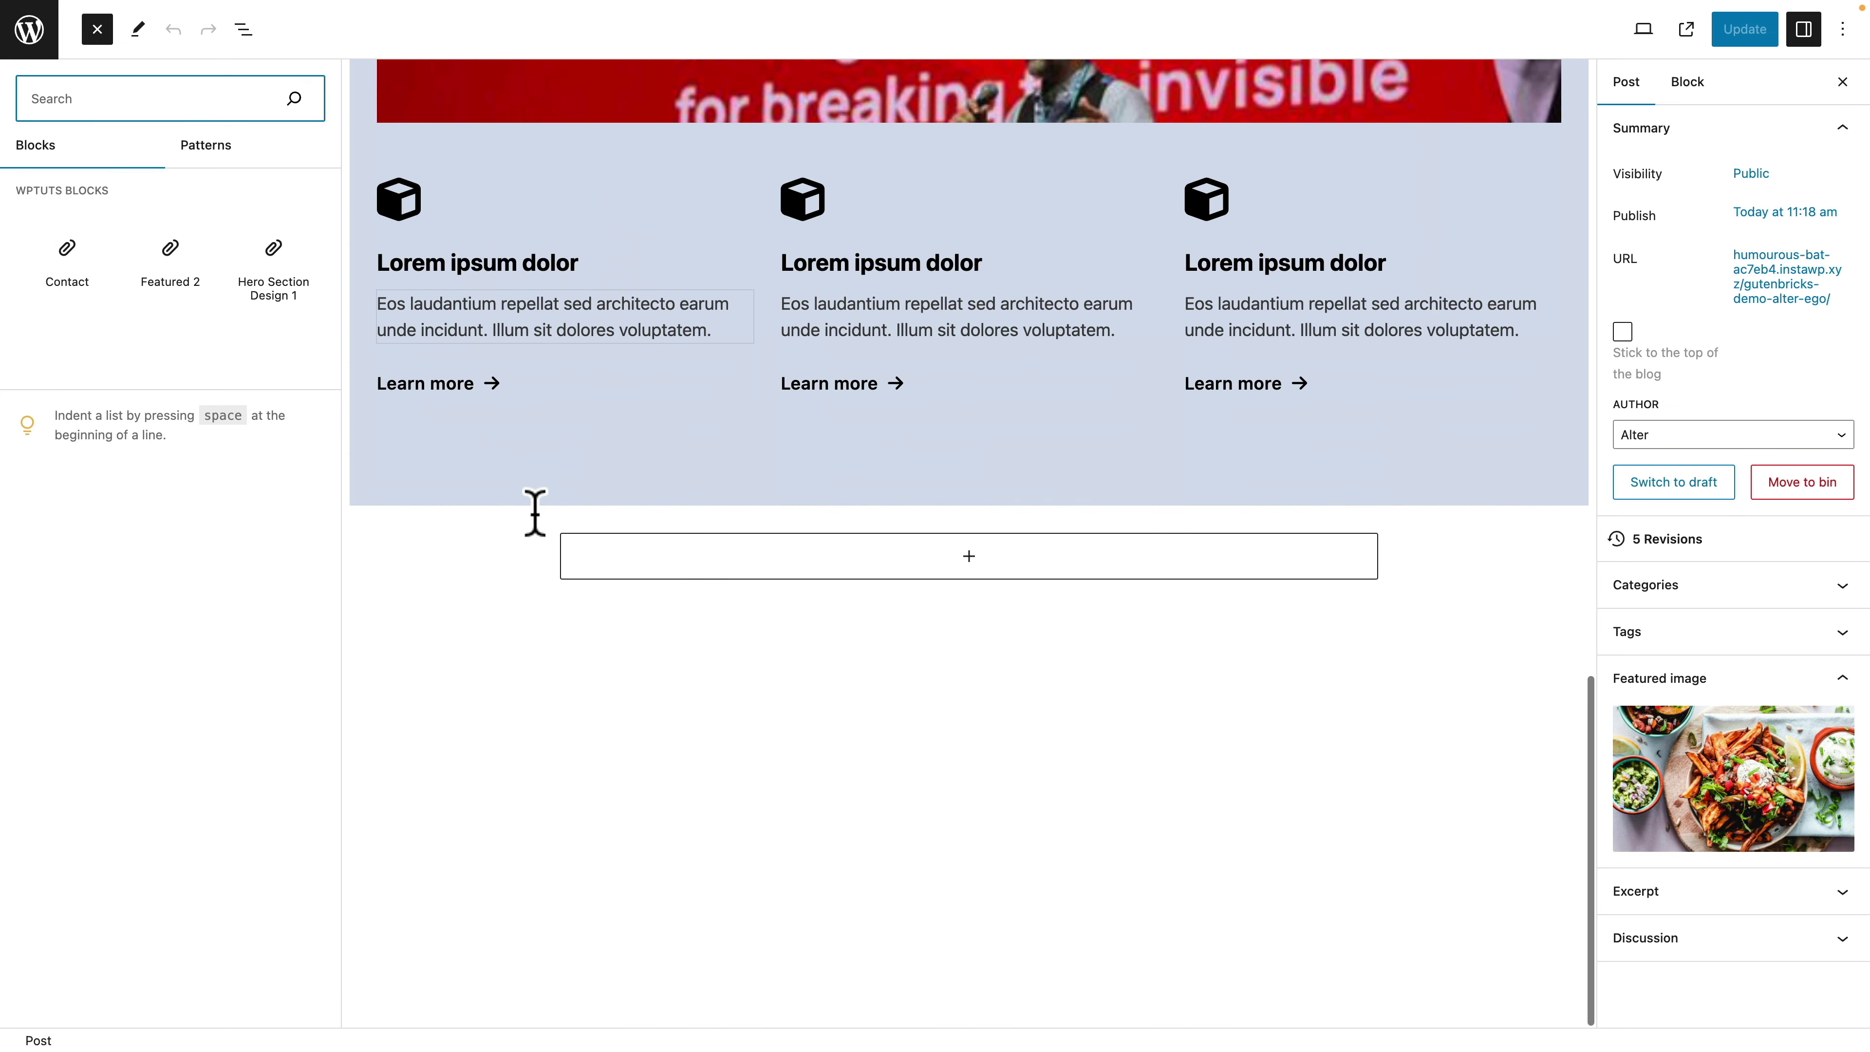
{"action": "mouse_move", "coordinate": [71, 250]}
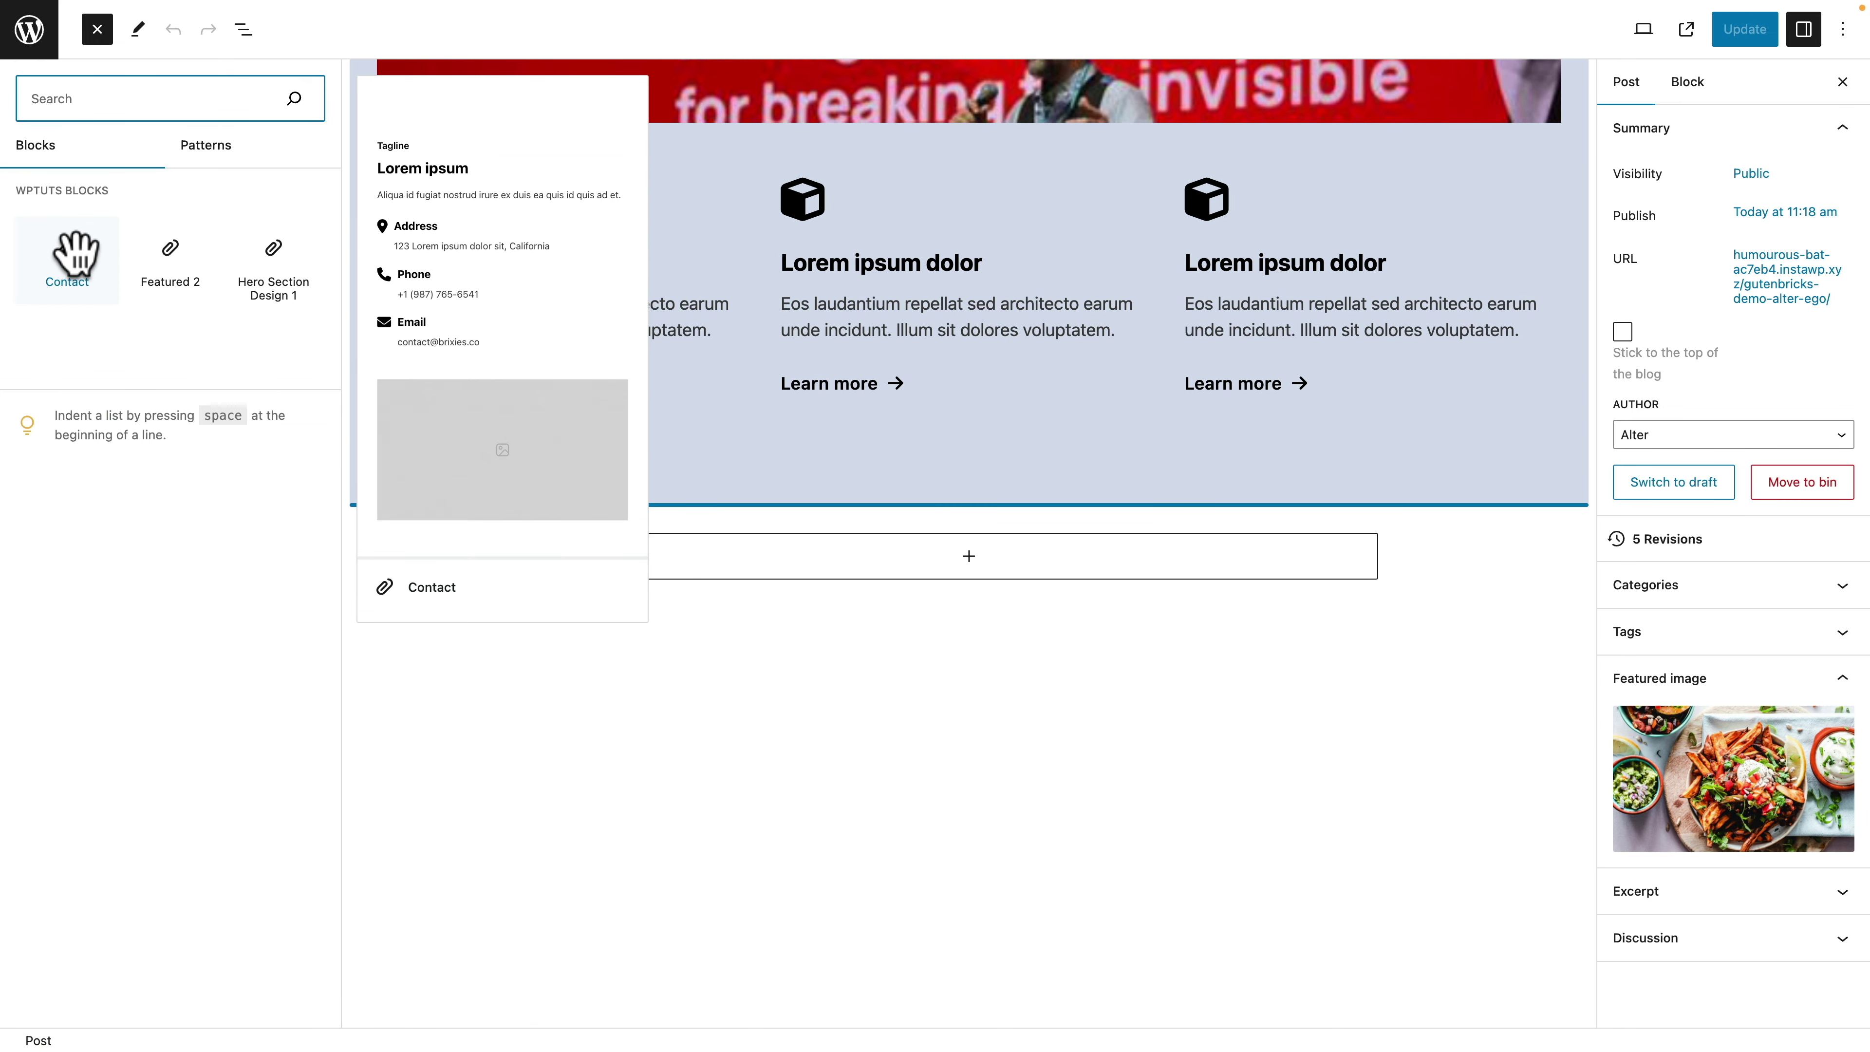
{"action": "left_click", "coordinate": [970, 557]}
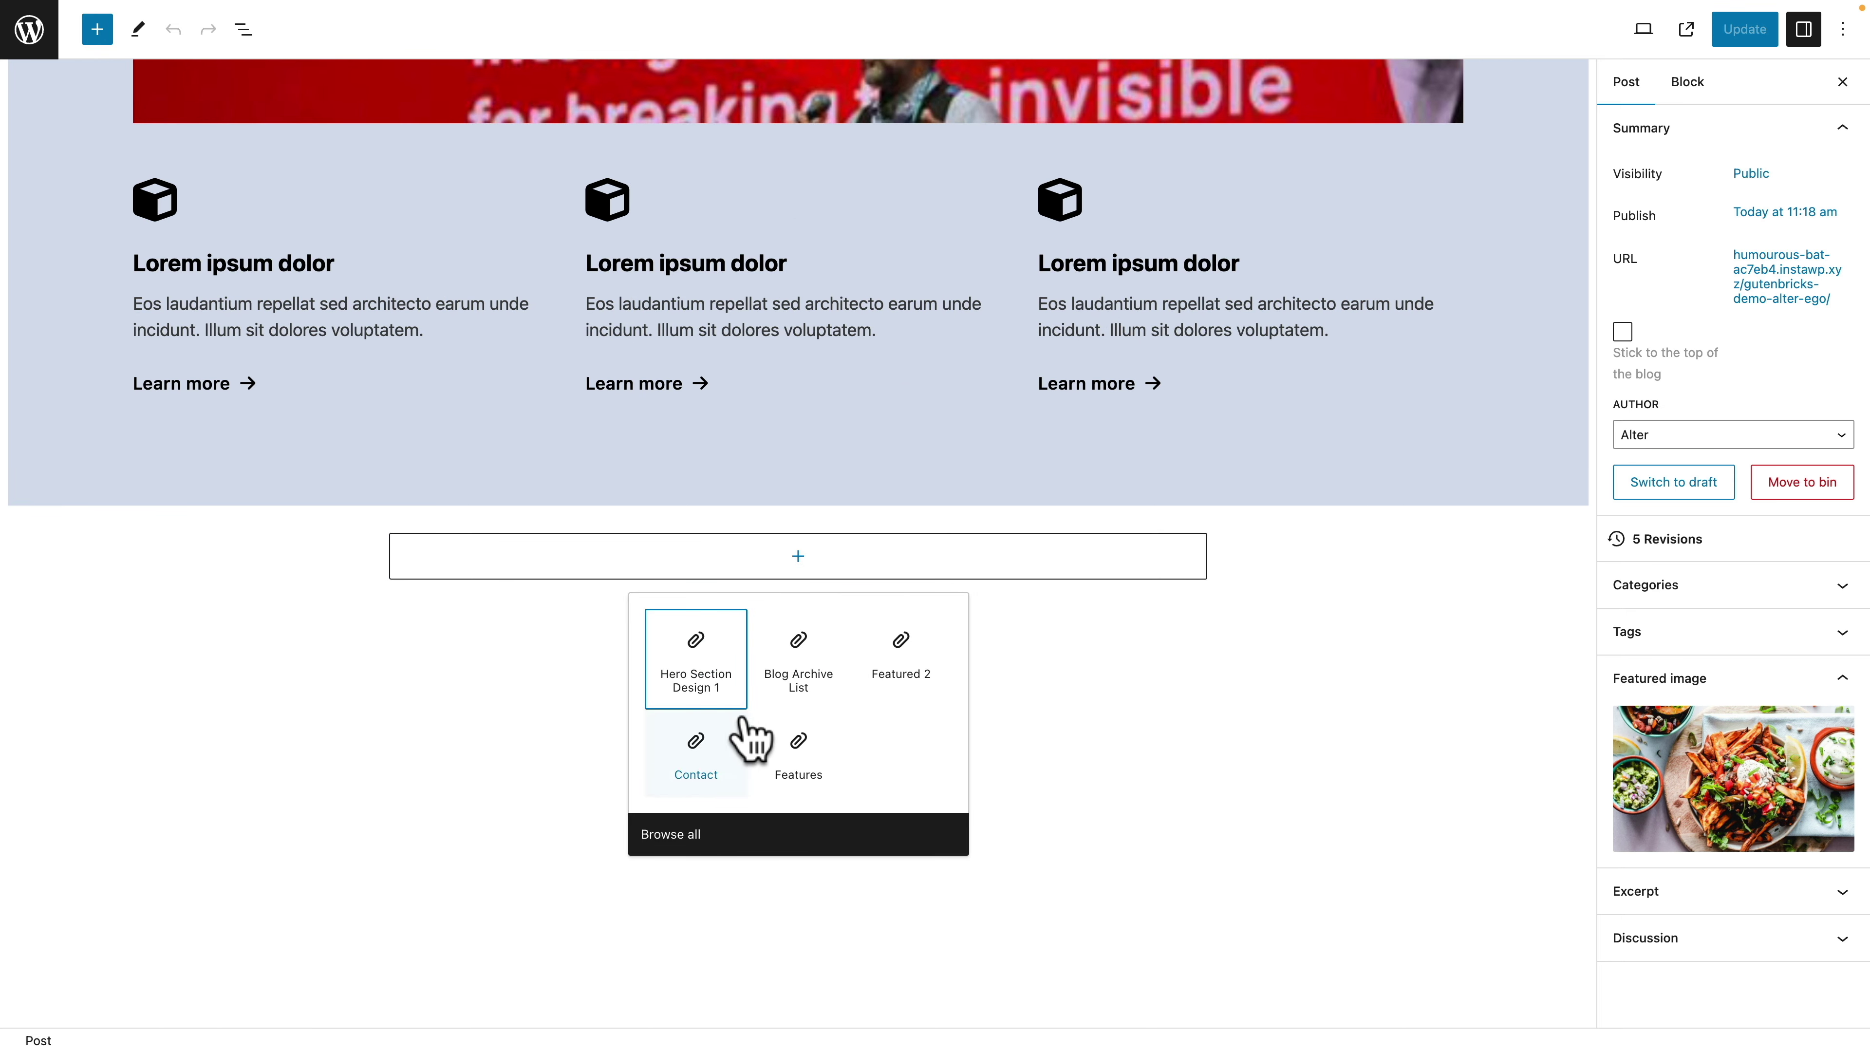
{"action": "left_click", "coordinate": [697, 766]}
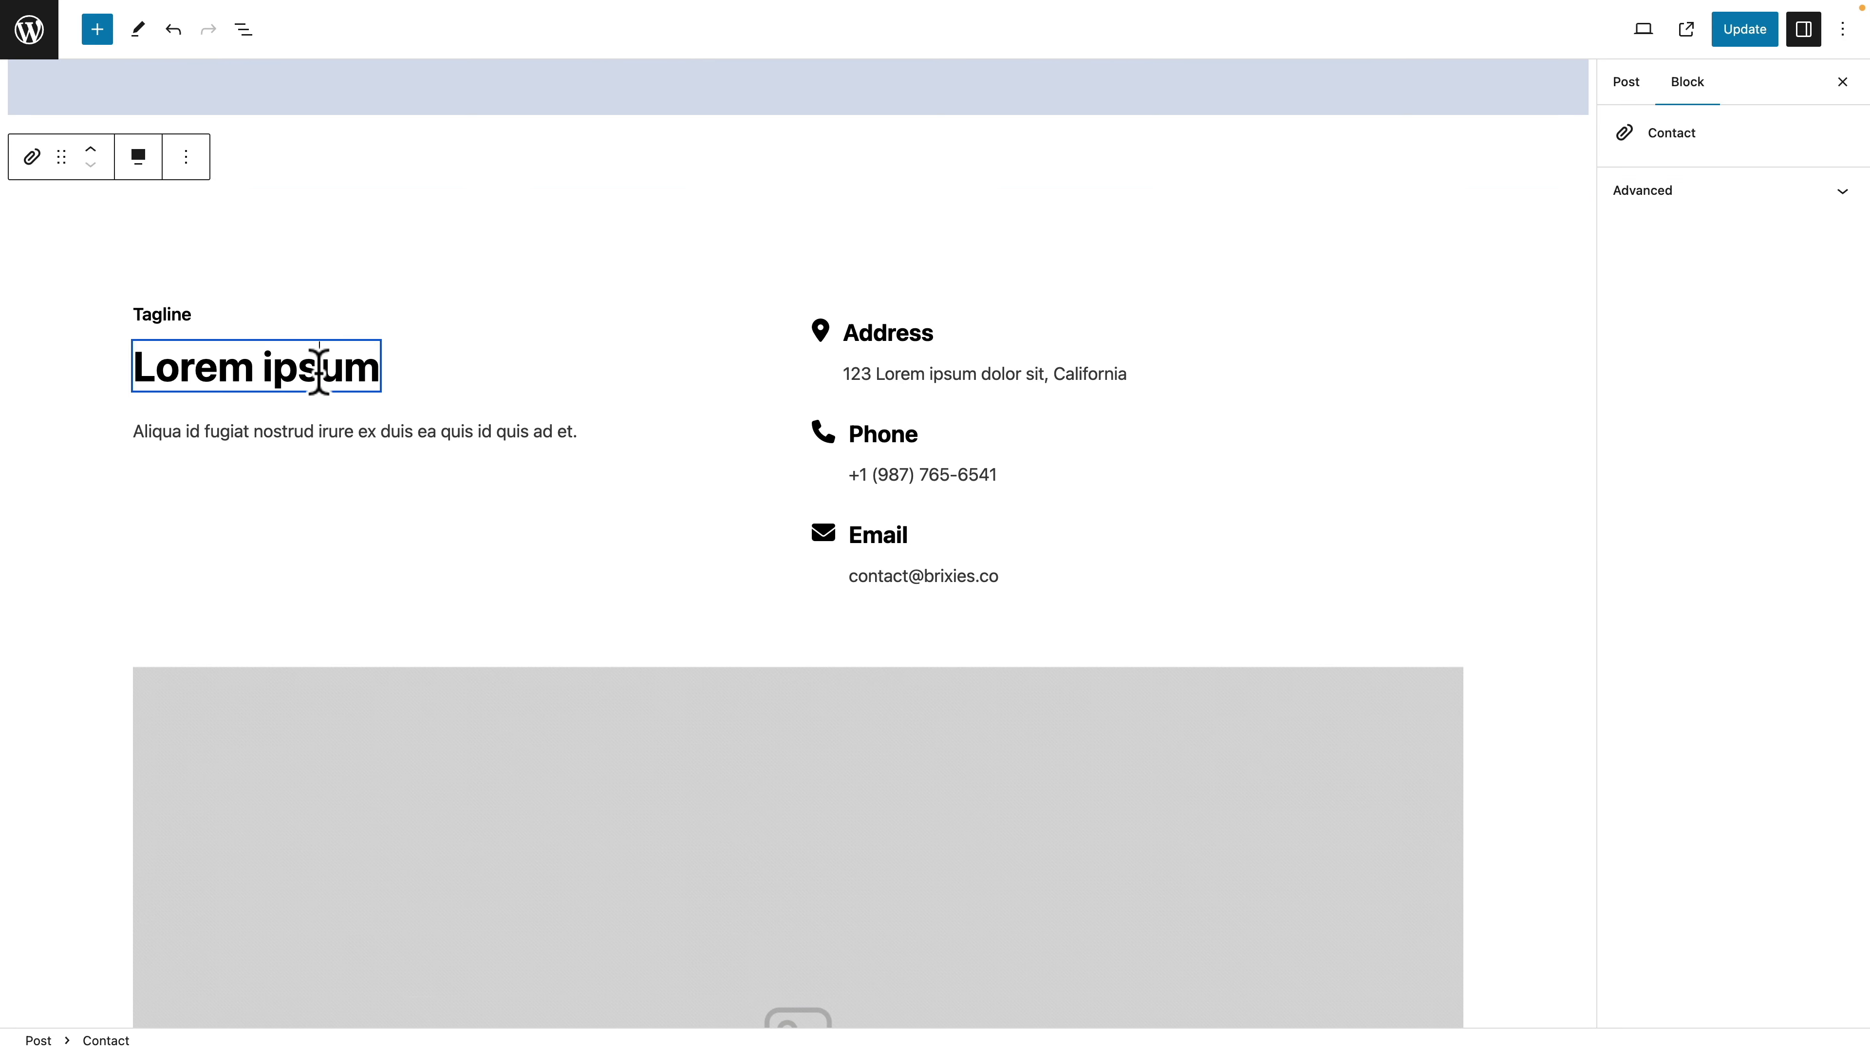
{"action": "left_click", "coordinate": [319, 369]}
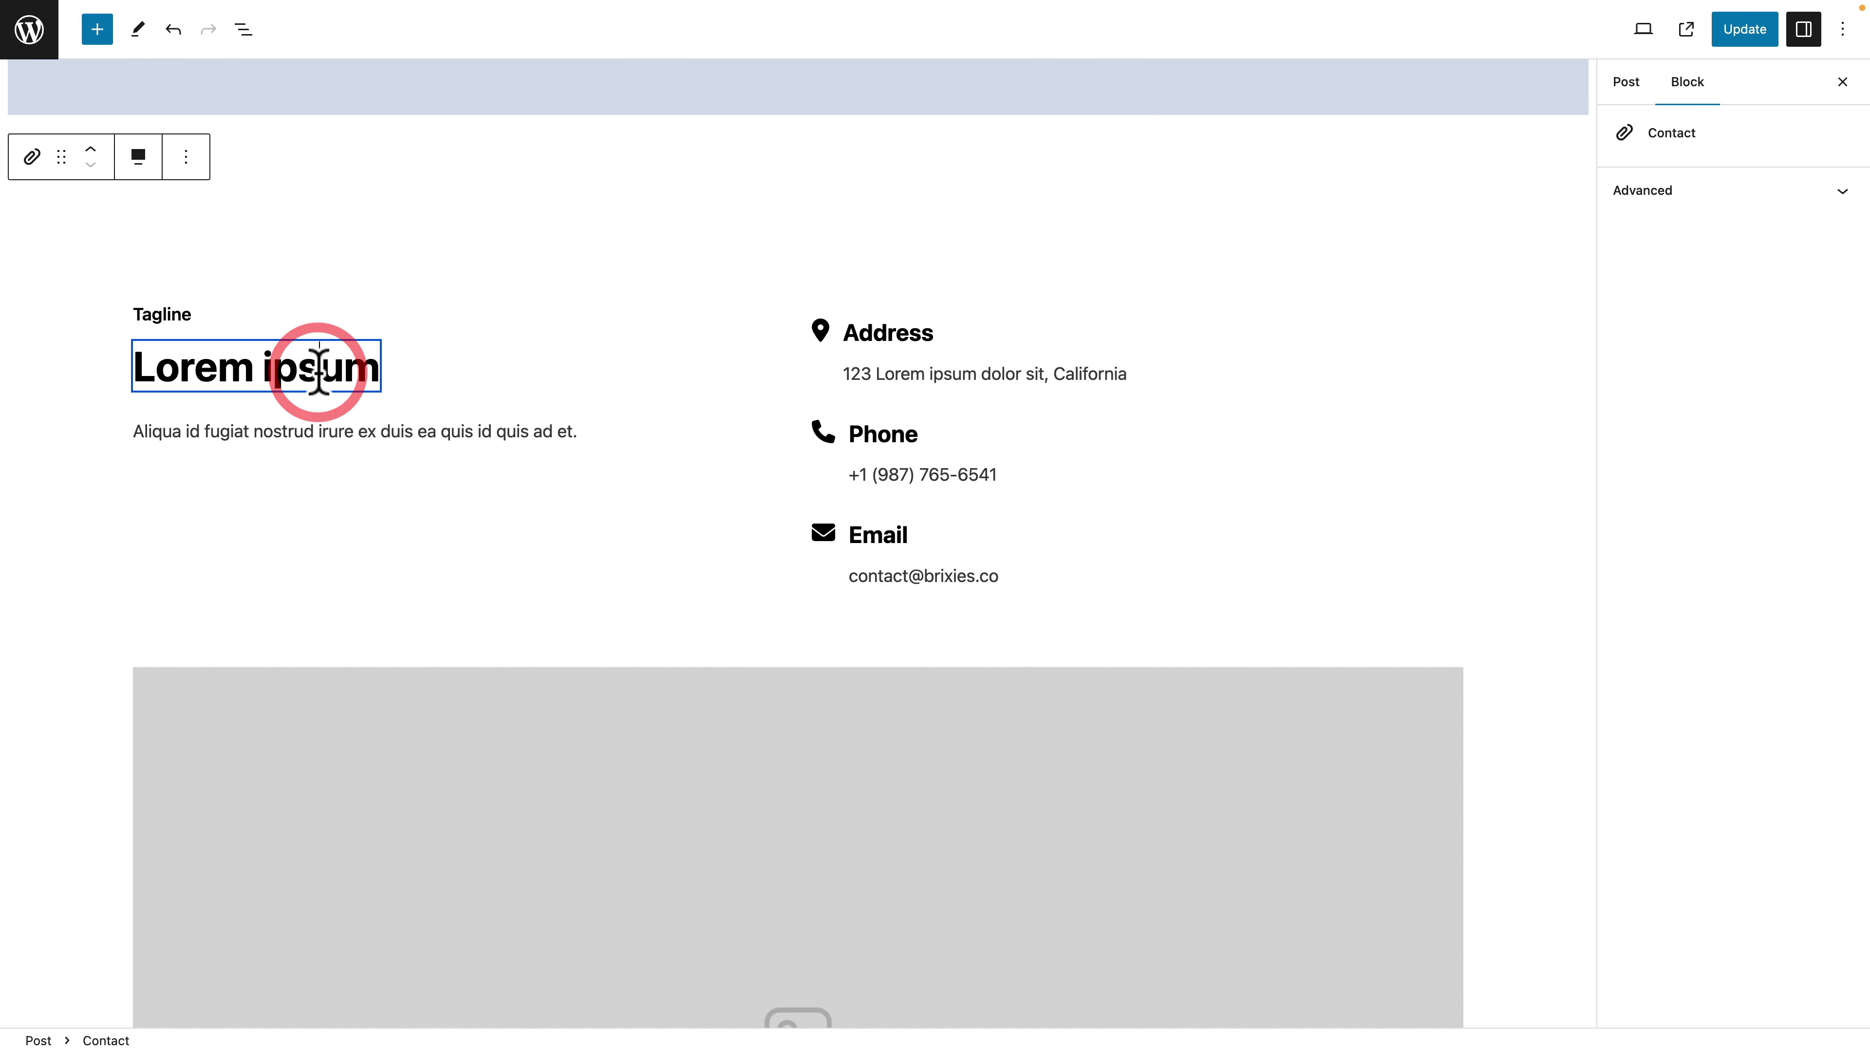
{"action": "left_click", "coordinate": [691, 804]}
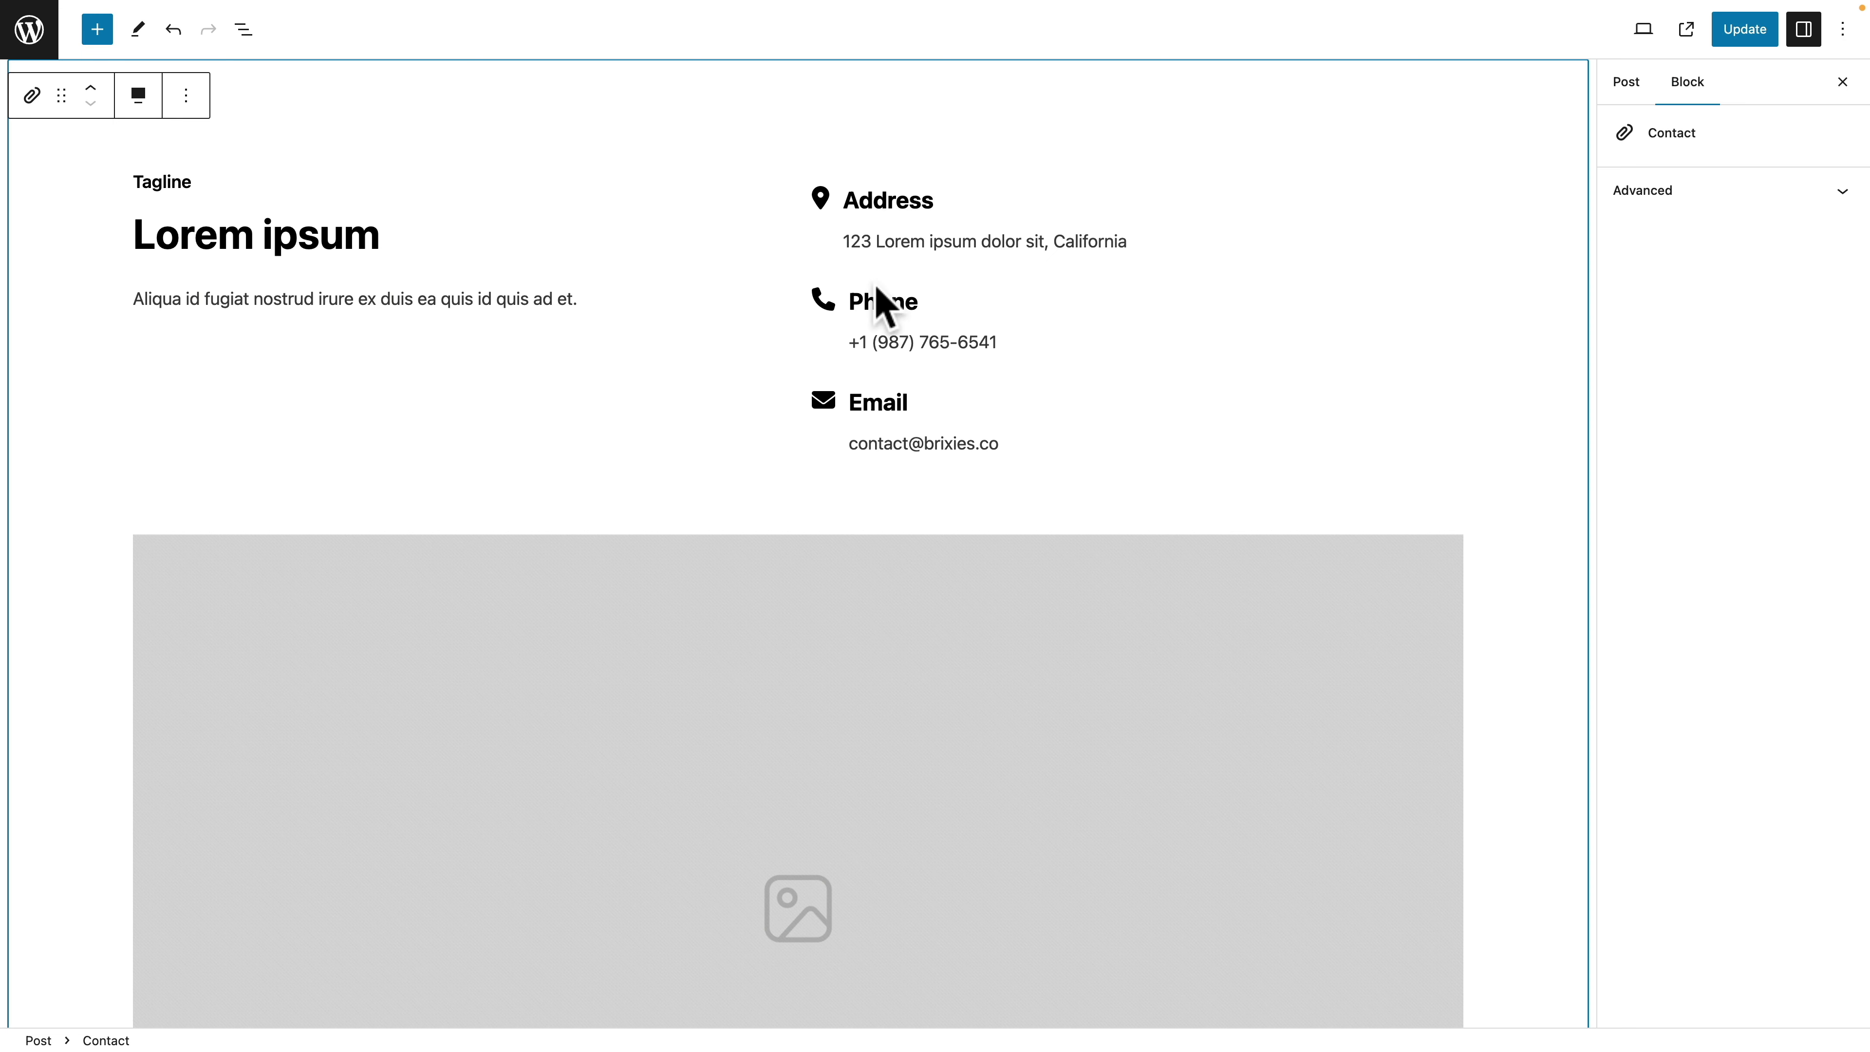
{"action": "left_click", "coordinate": [1750, 46]}
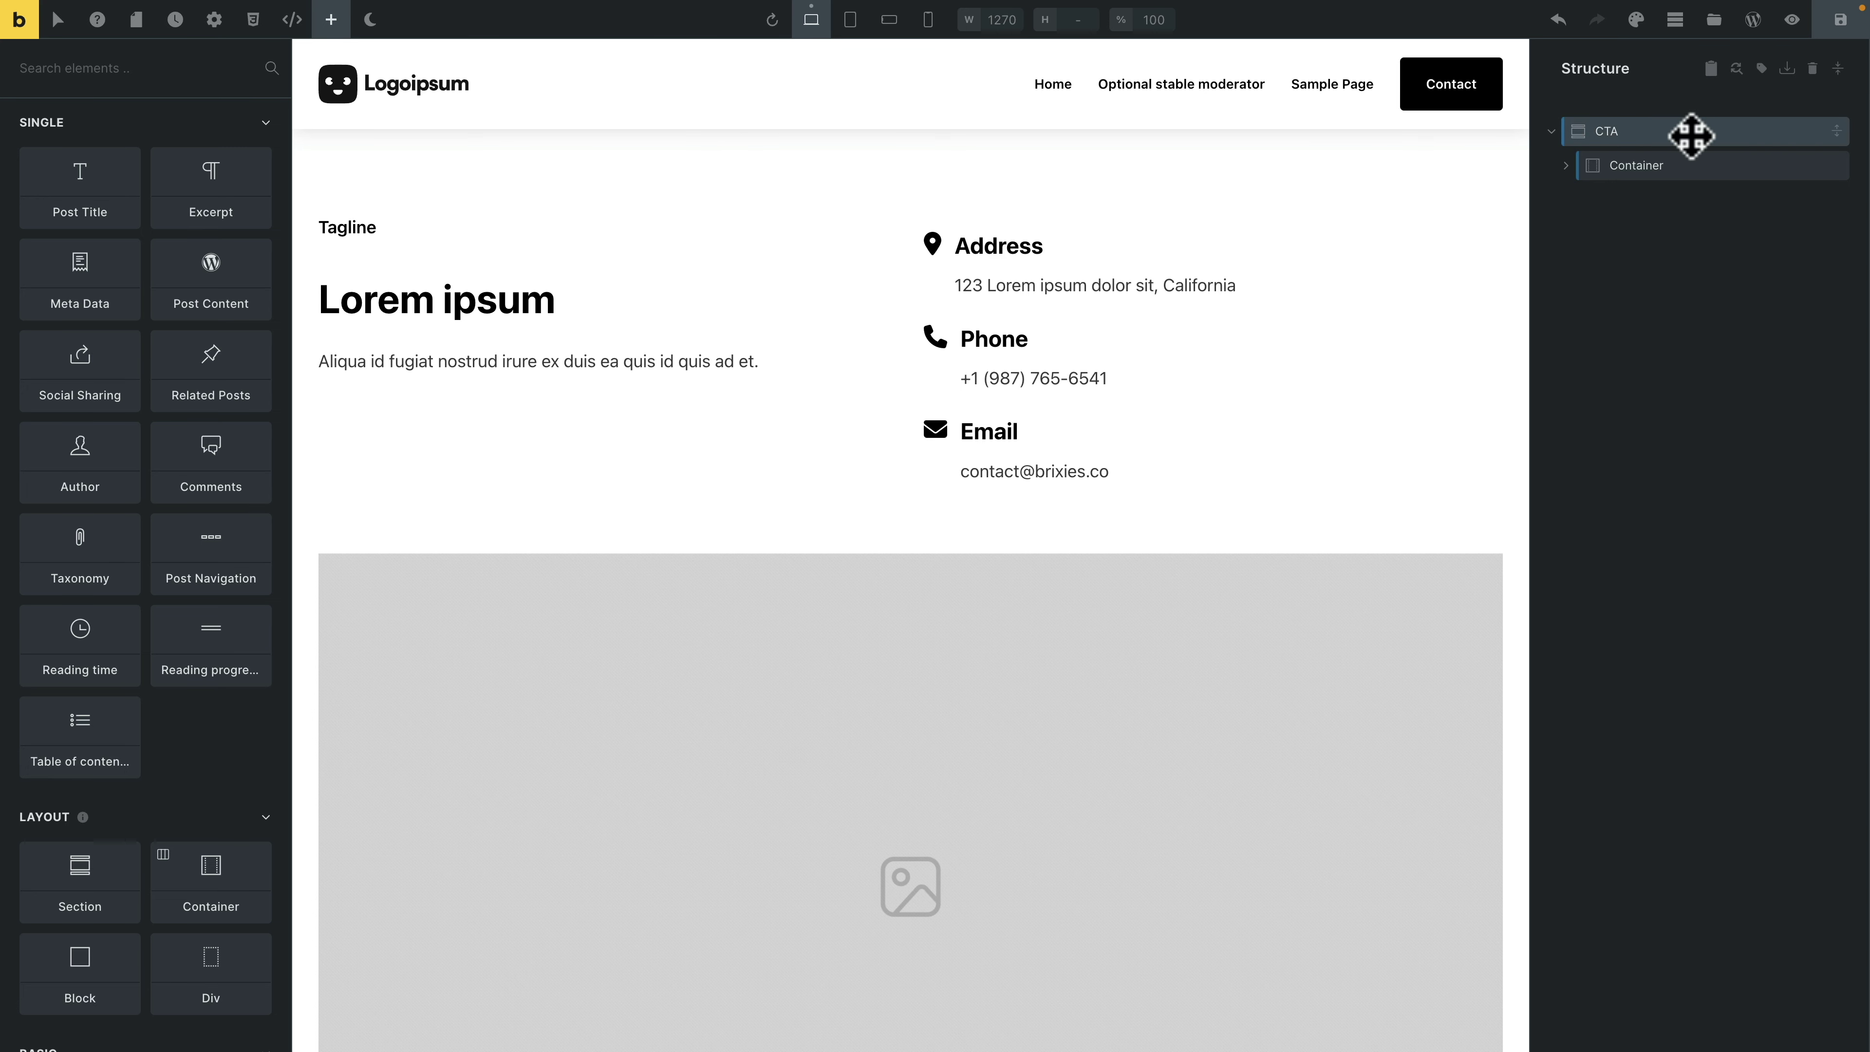
- Set the CTA section's background colour to the yellow Core Framework swatch and save
{"action": "left_click", "coordinate": [1691, 135]}
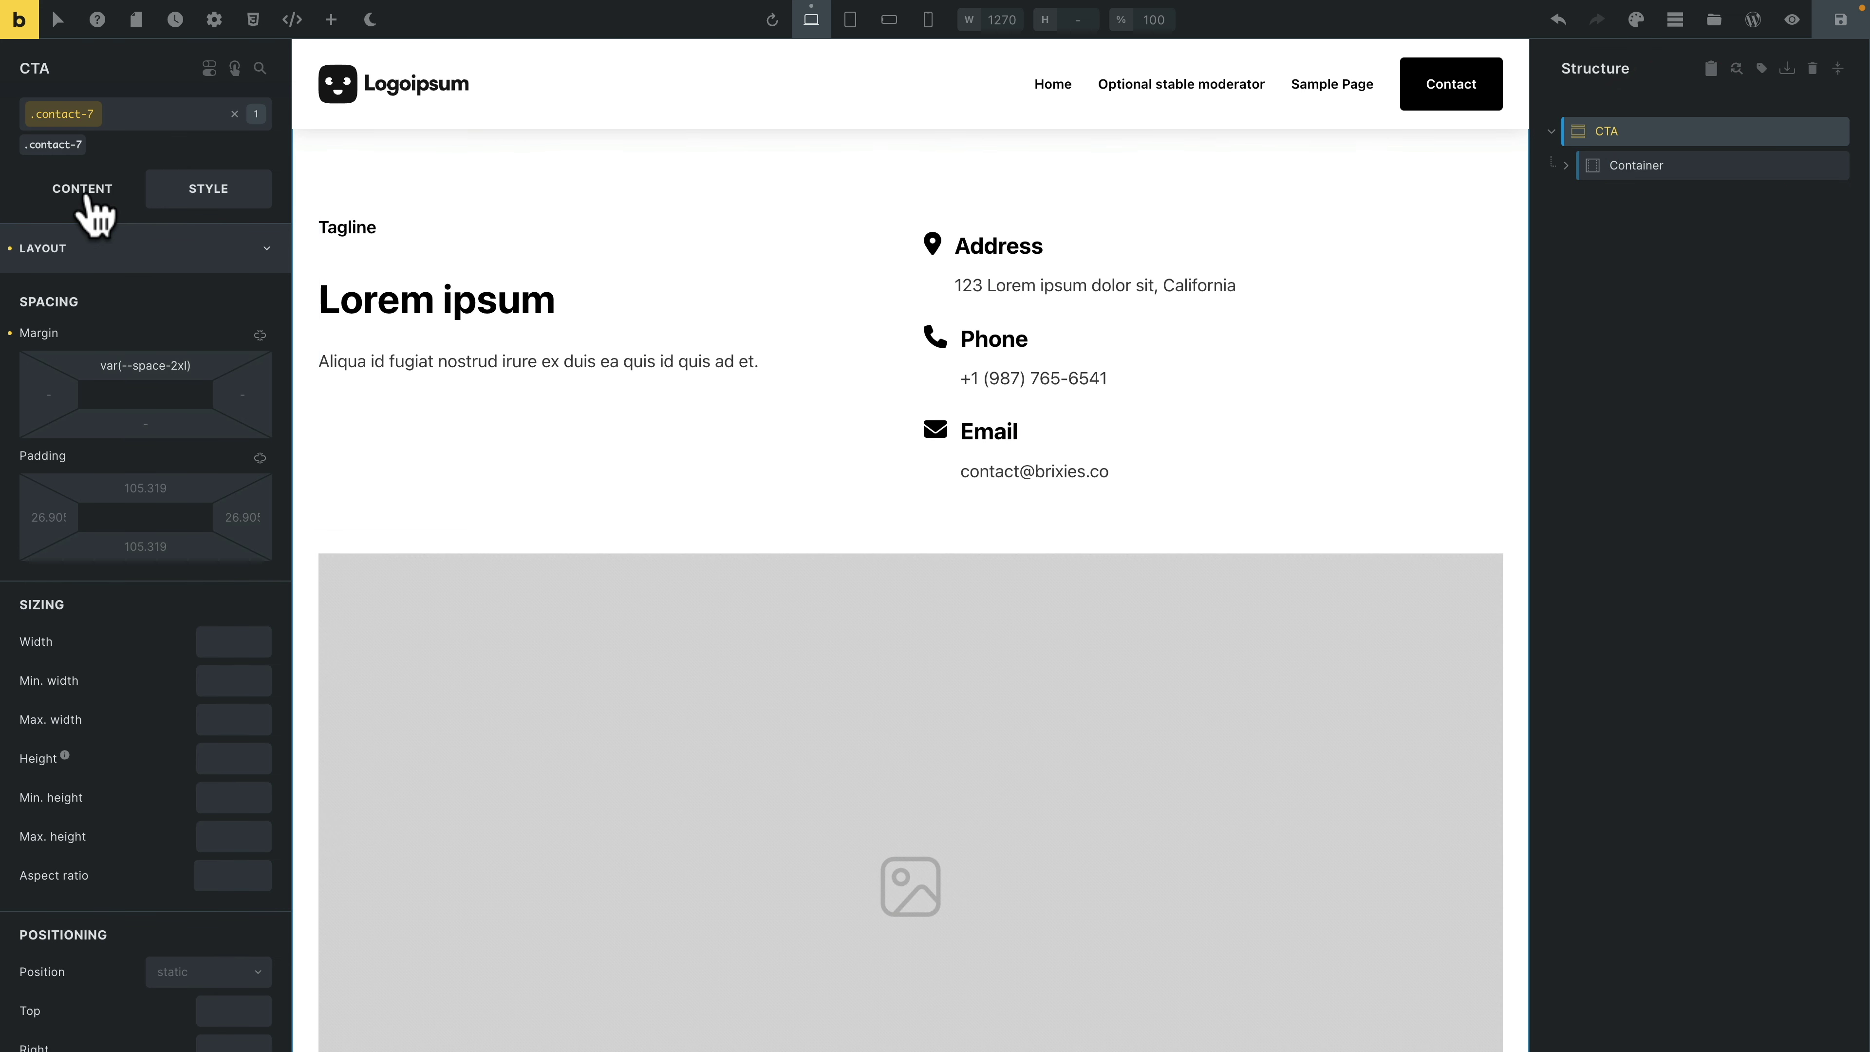
{"action": "left_click", "coordinate": [165, 243]}
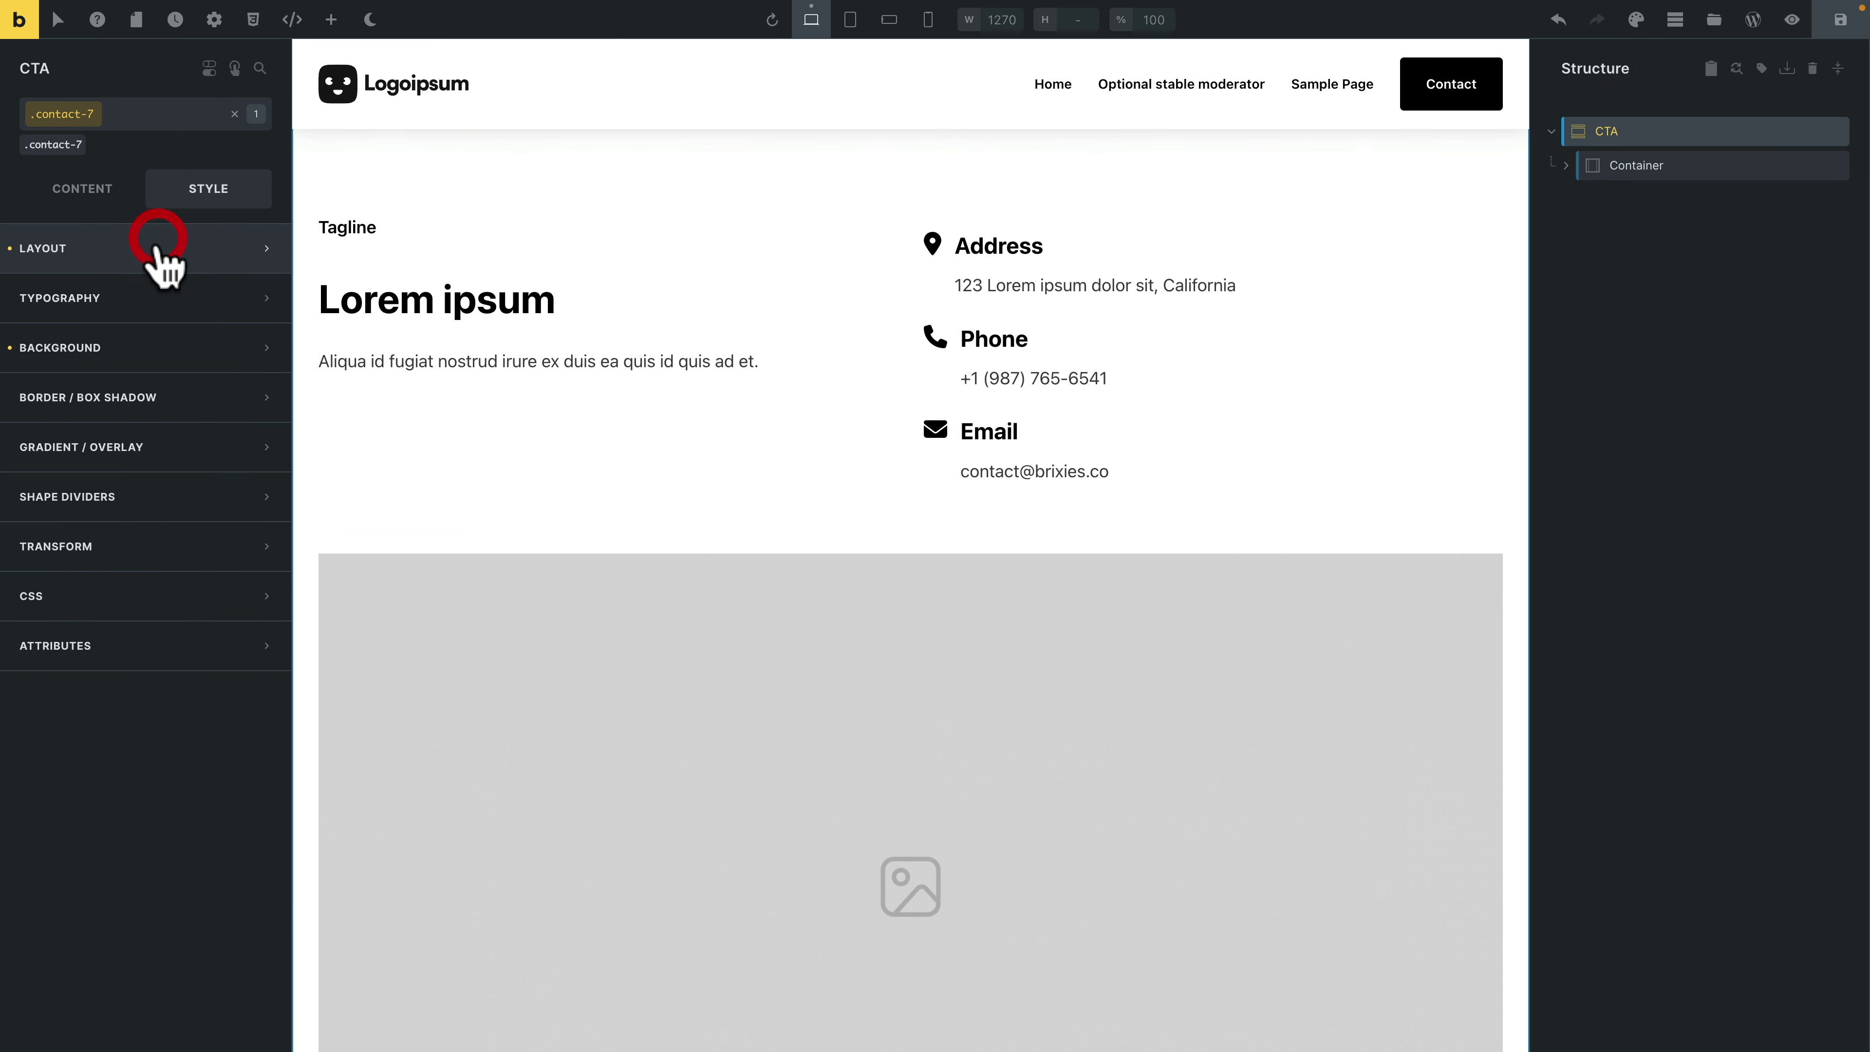
{"action": "left_click", "coordinate": [127, 351]}
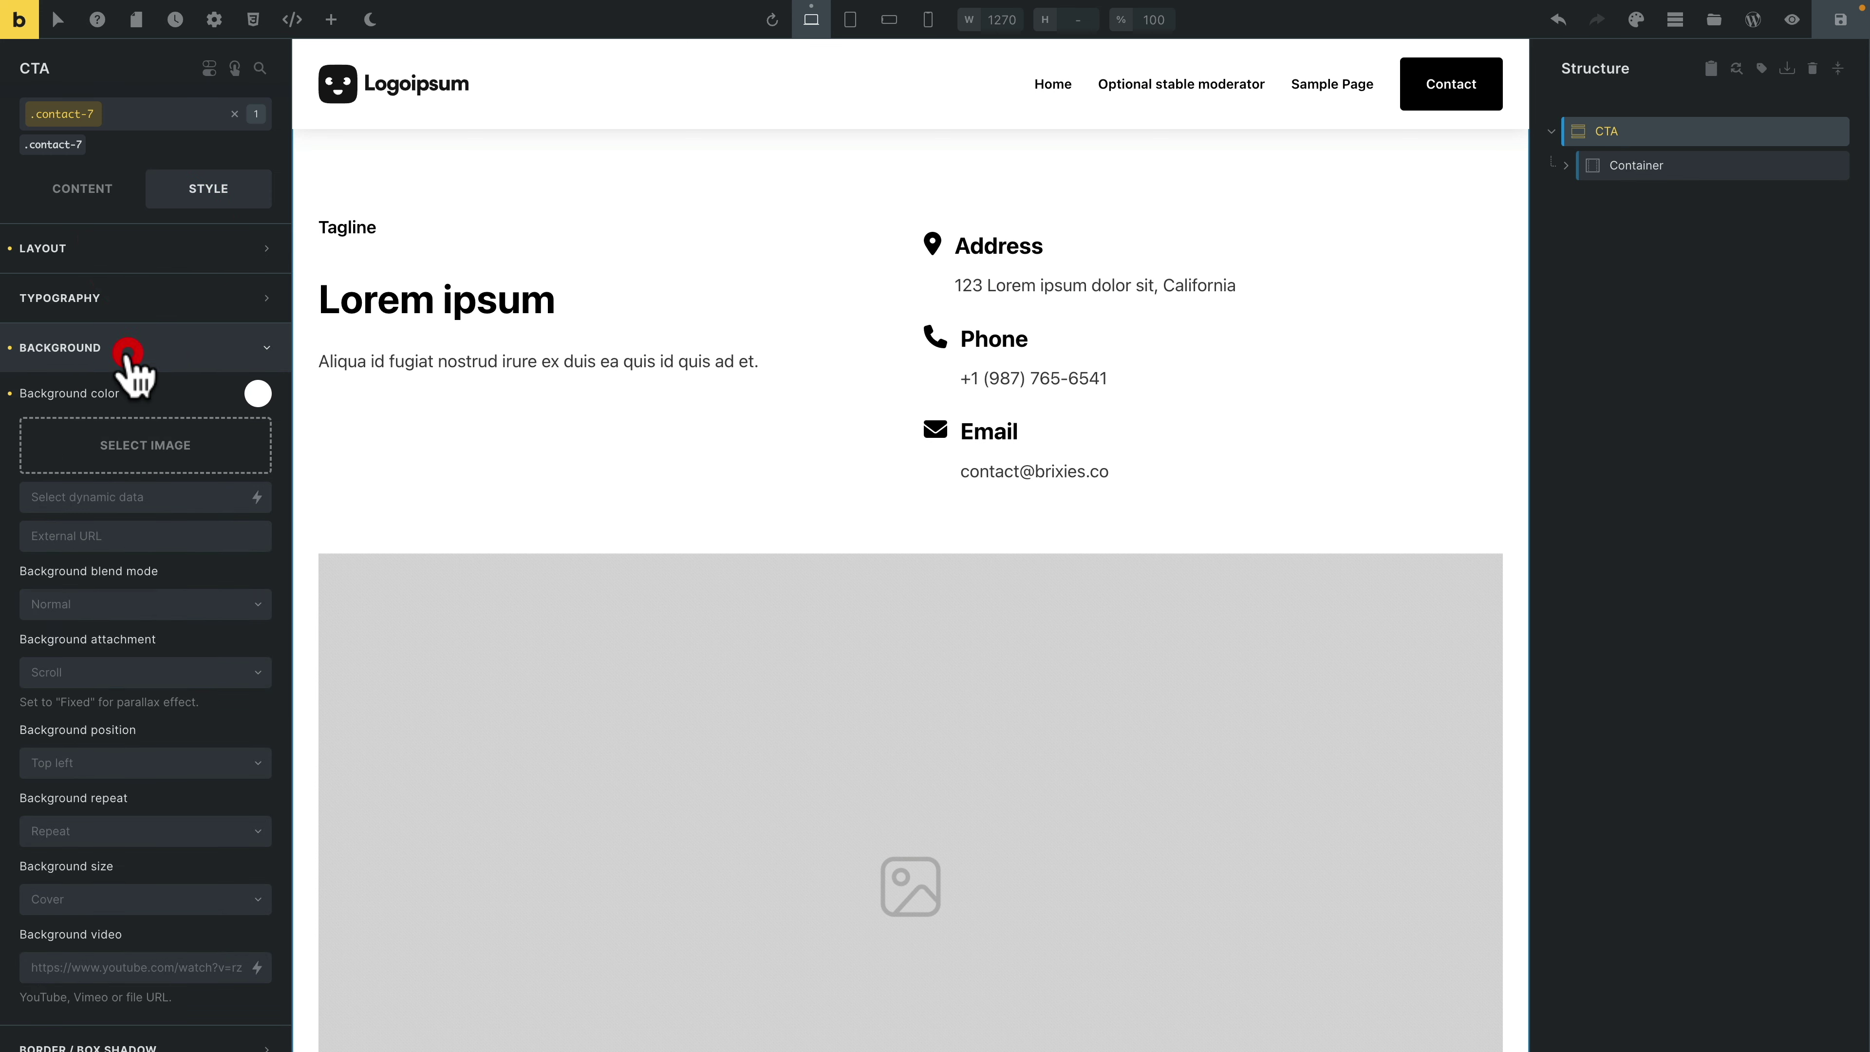
{"action": "left_click", "coordinate": [256, 397]}
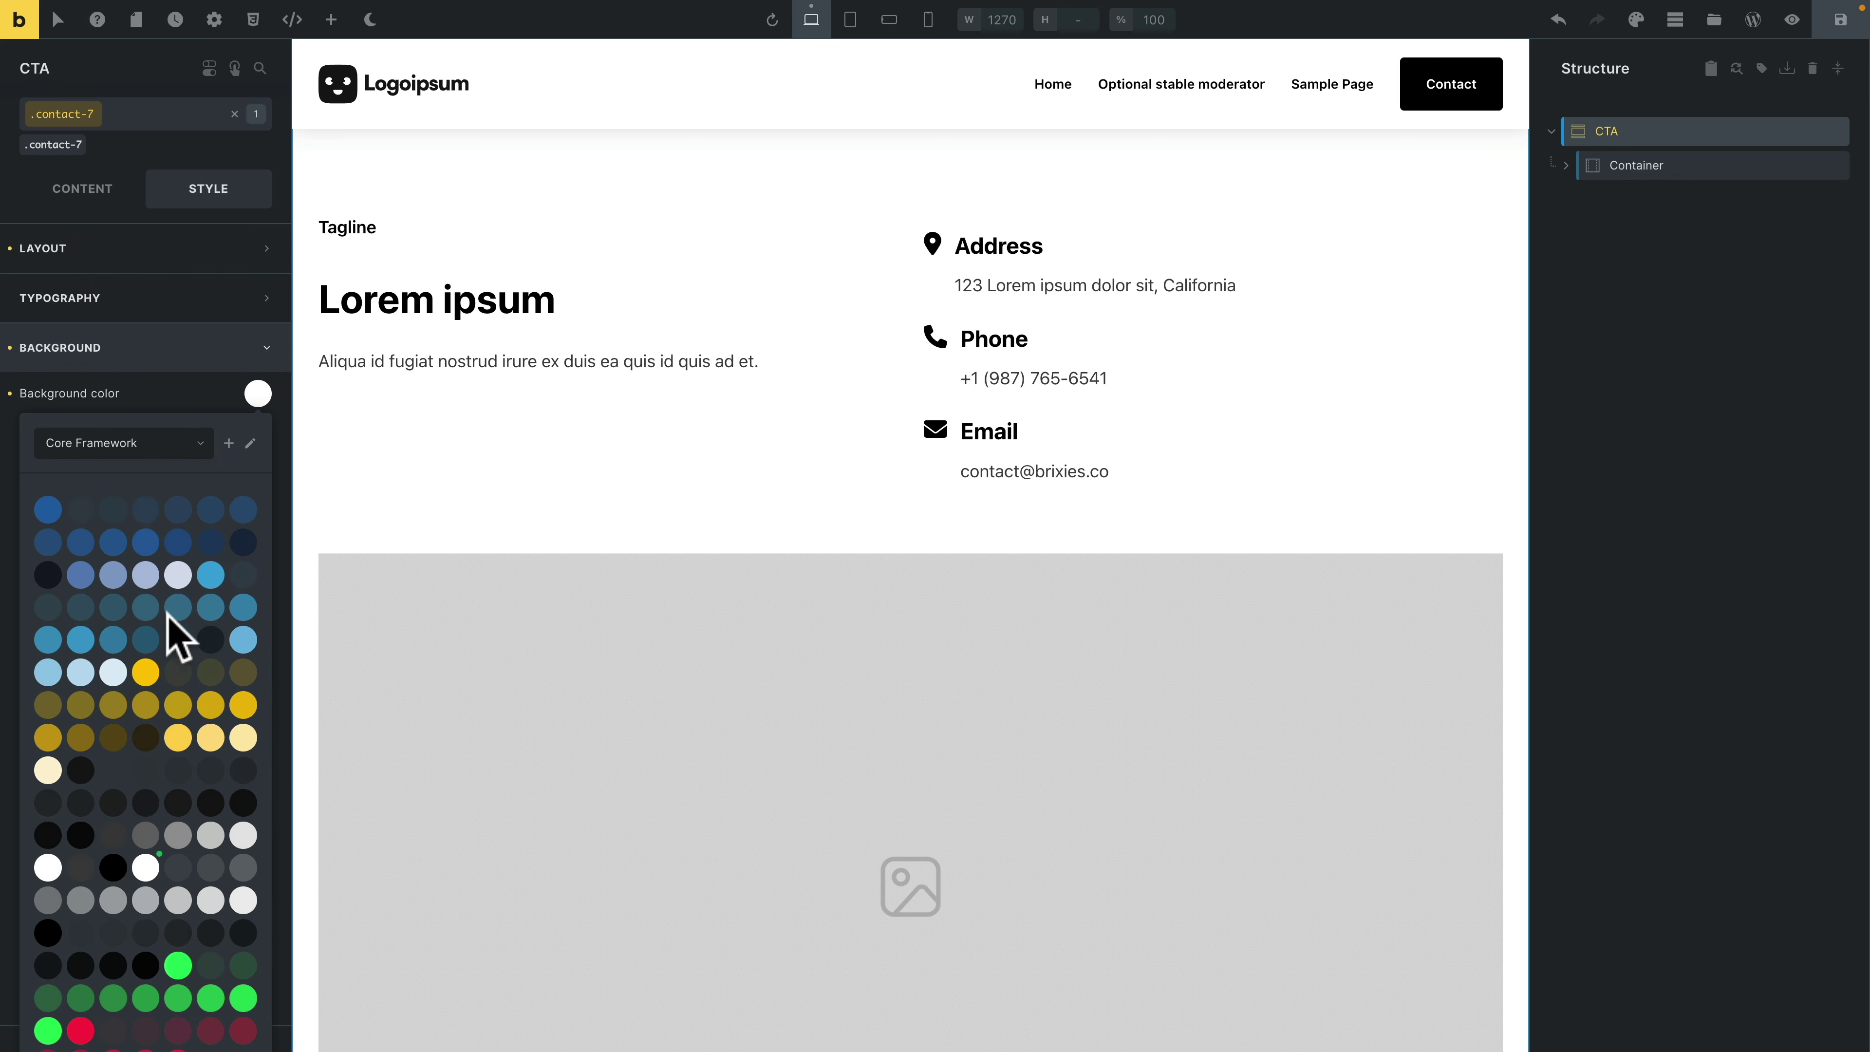
{"action": "left_click", "coordinate": [145, 672]}
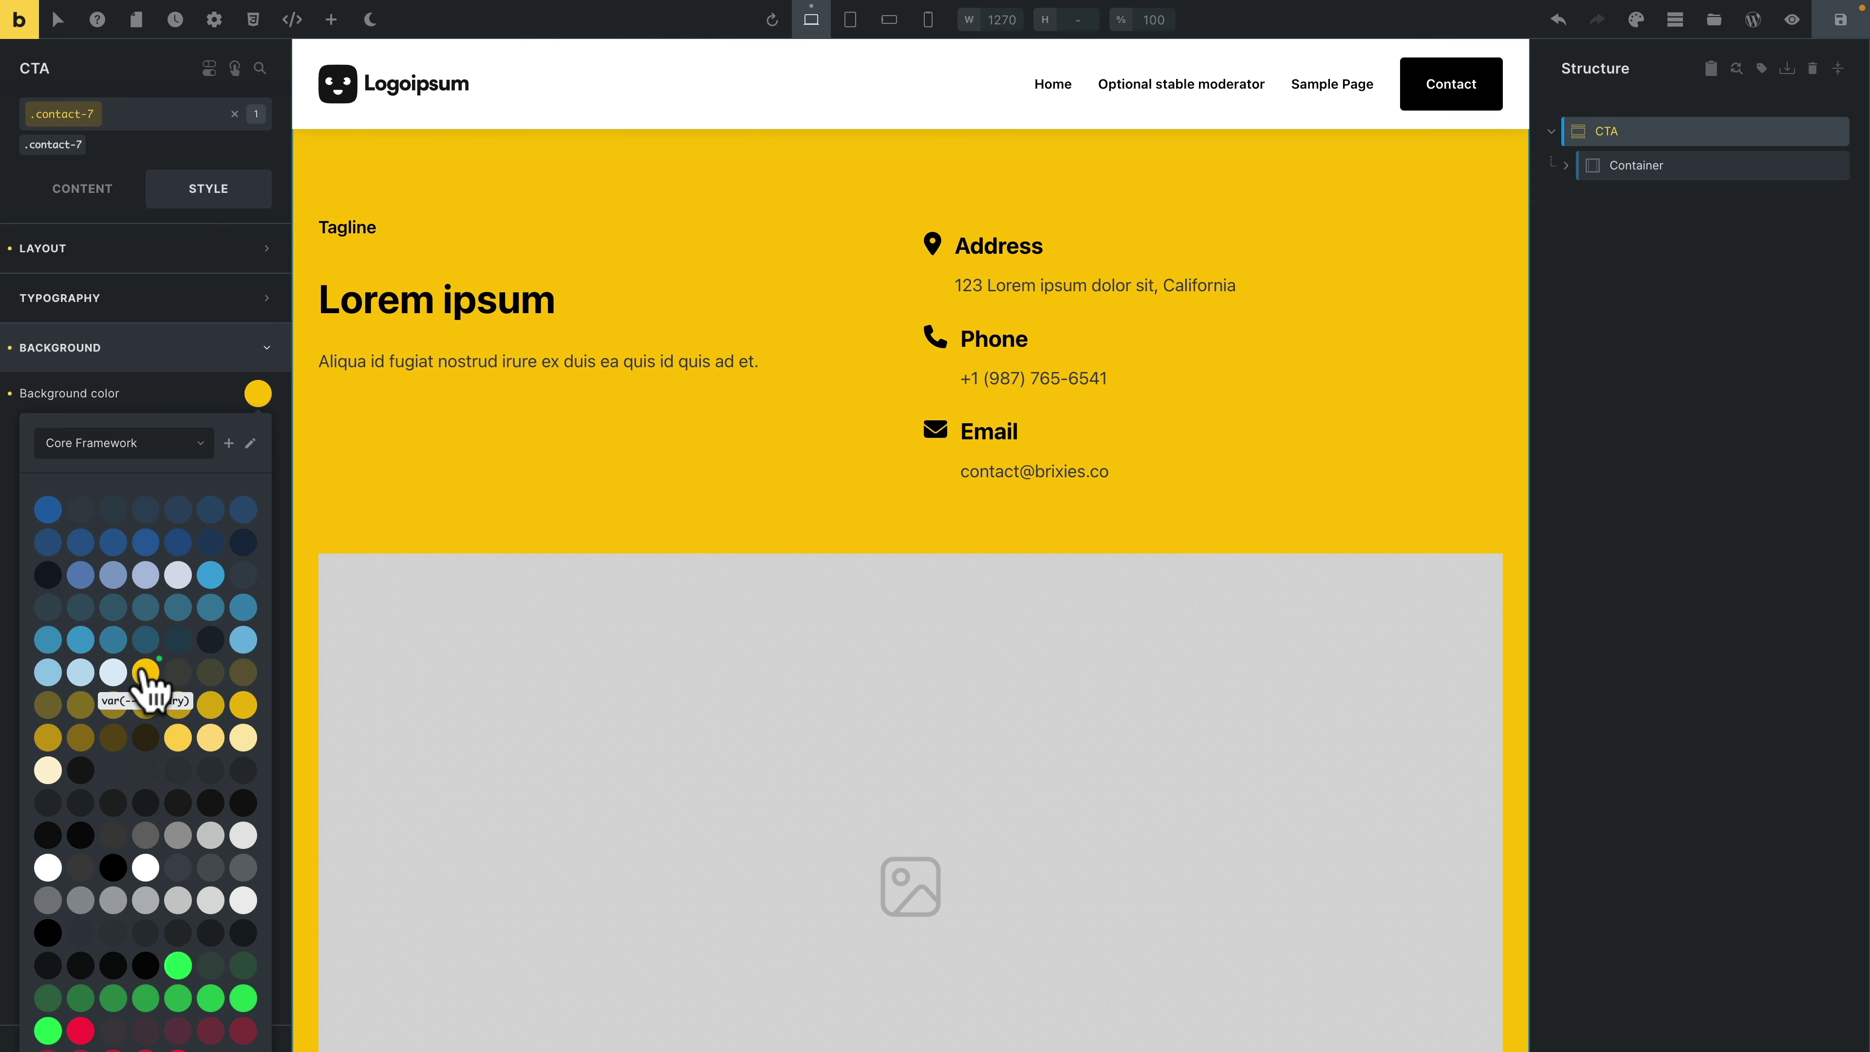
{"action": "left_click", "coordinate": [1833, 21]}
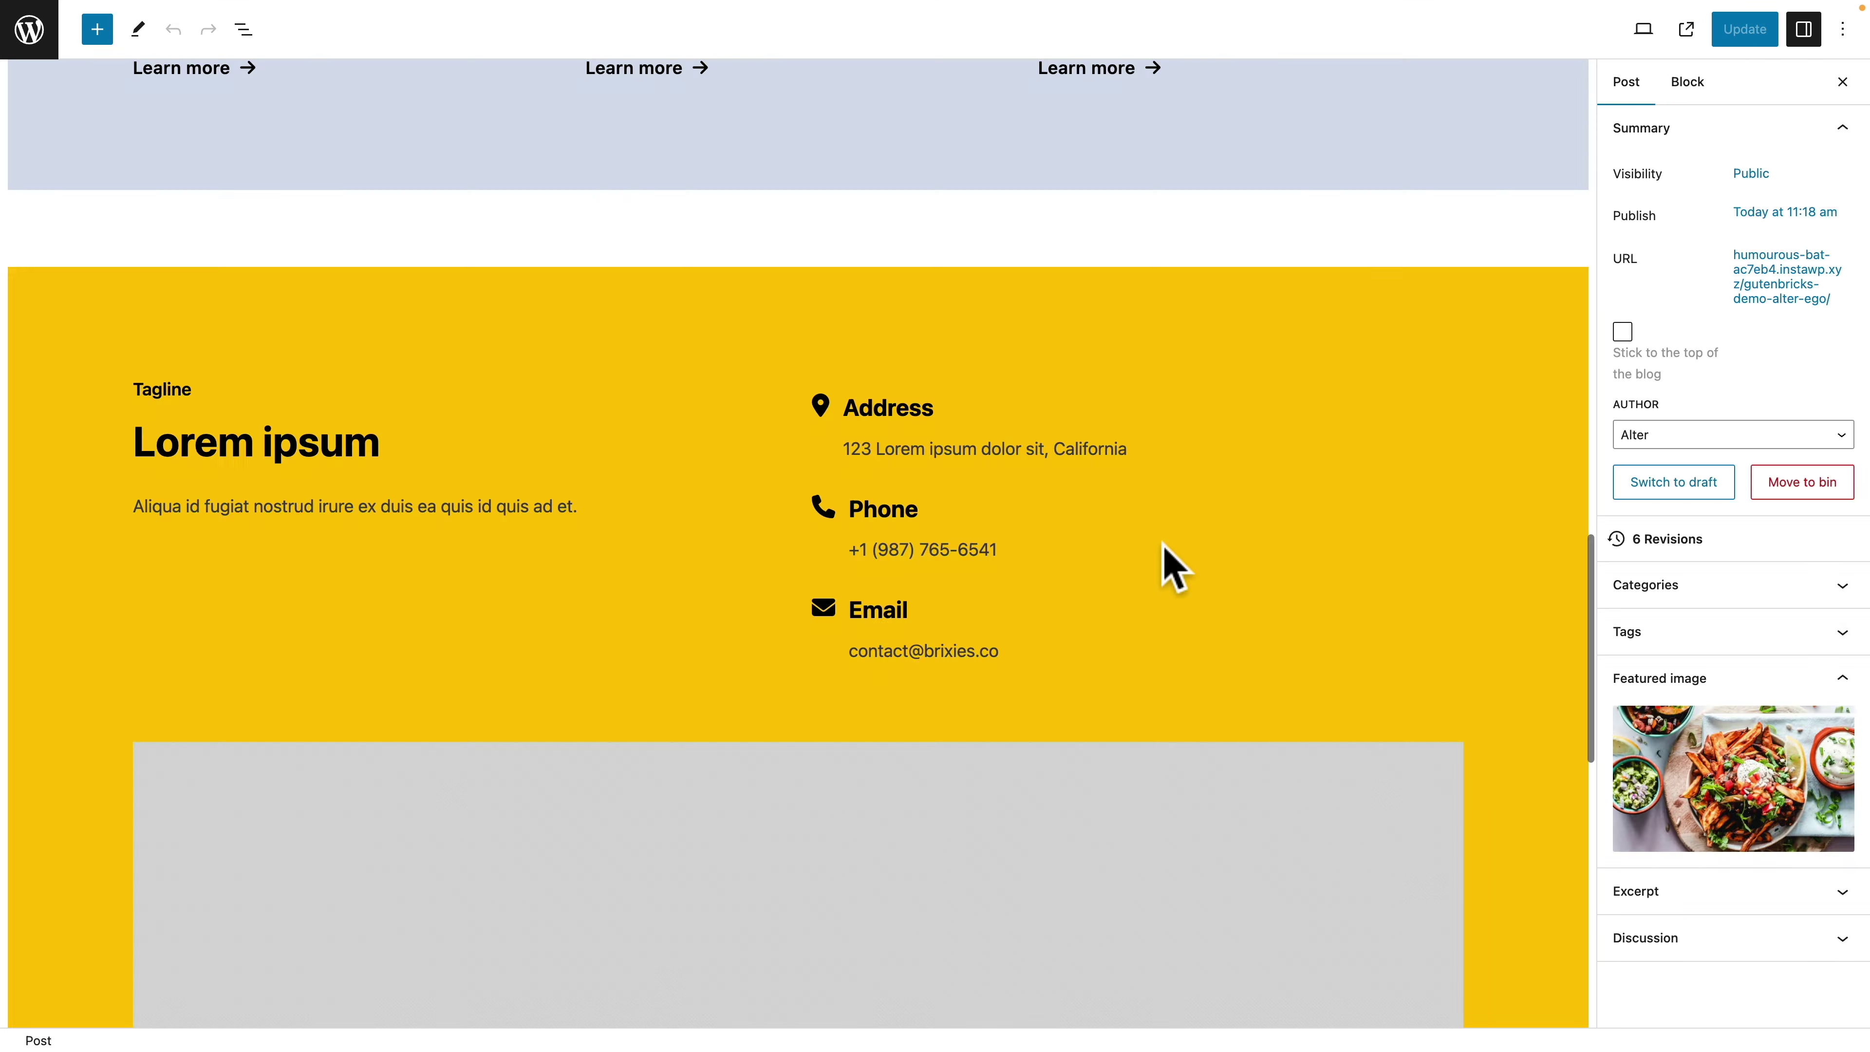
- Place the food photo from the Media Library in the Contact block's image placeholder
{"action": "scroll", "coordinate": [1167, 566], "scroll_direction": "down", "scroll_amount": 5}
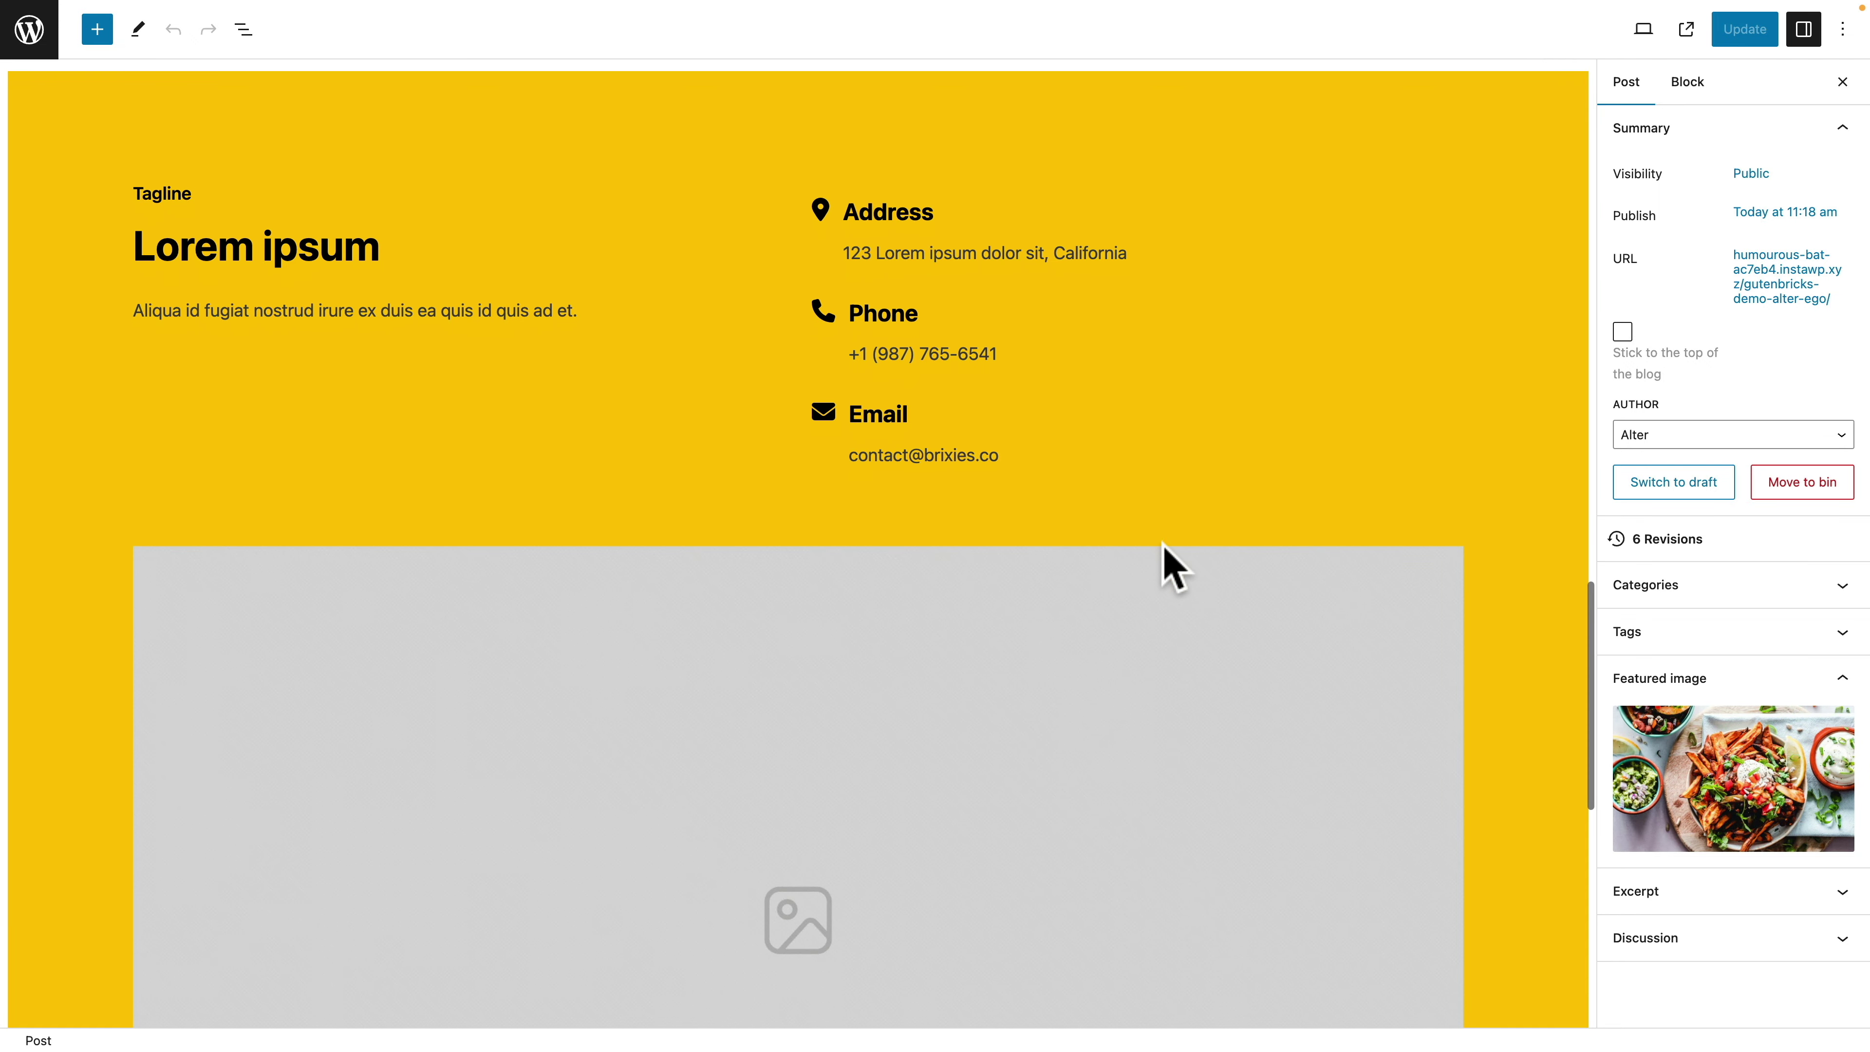
{"action": "left_click", "coordinate": [990, 707]}
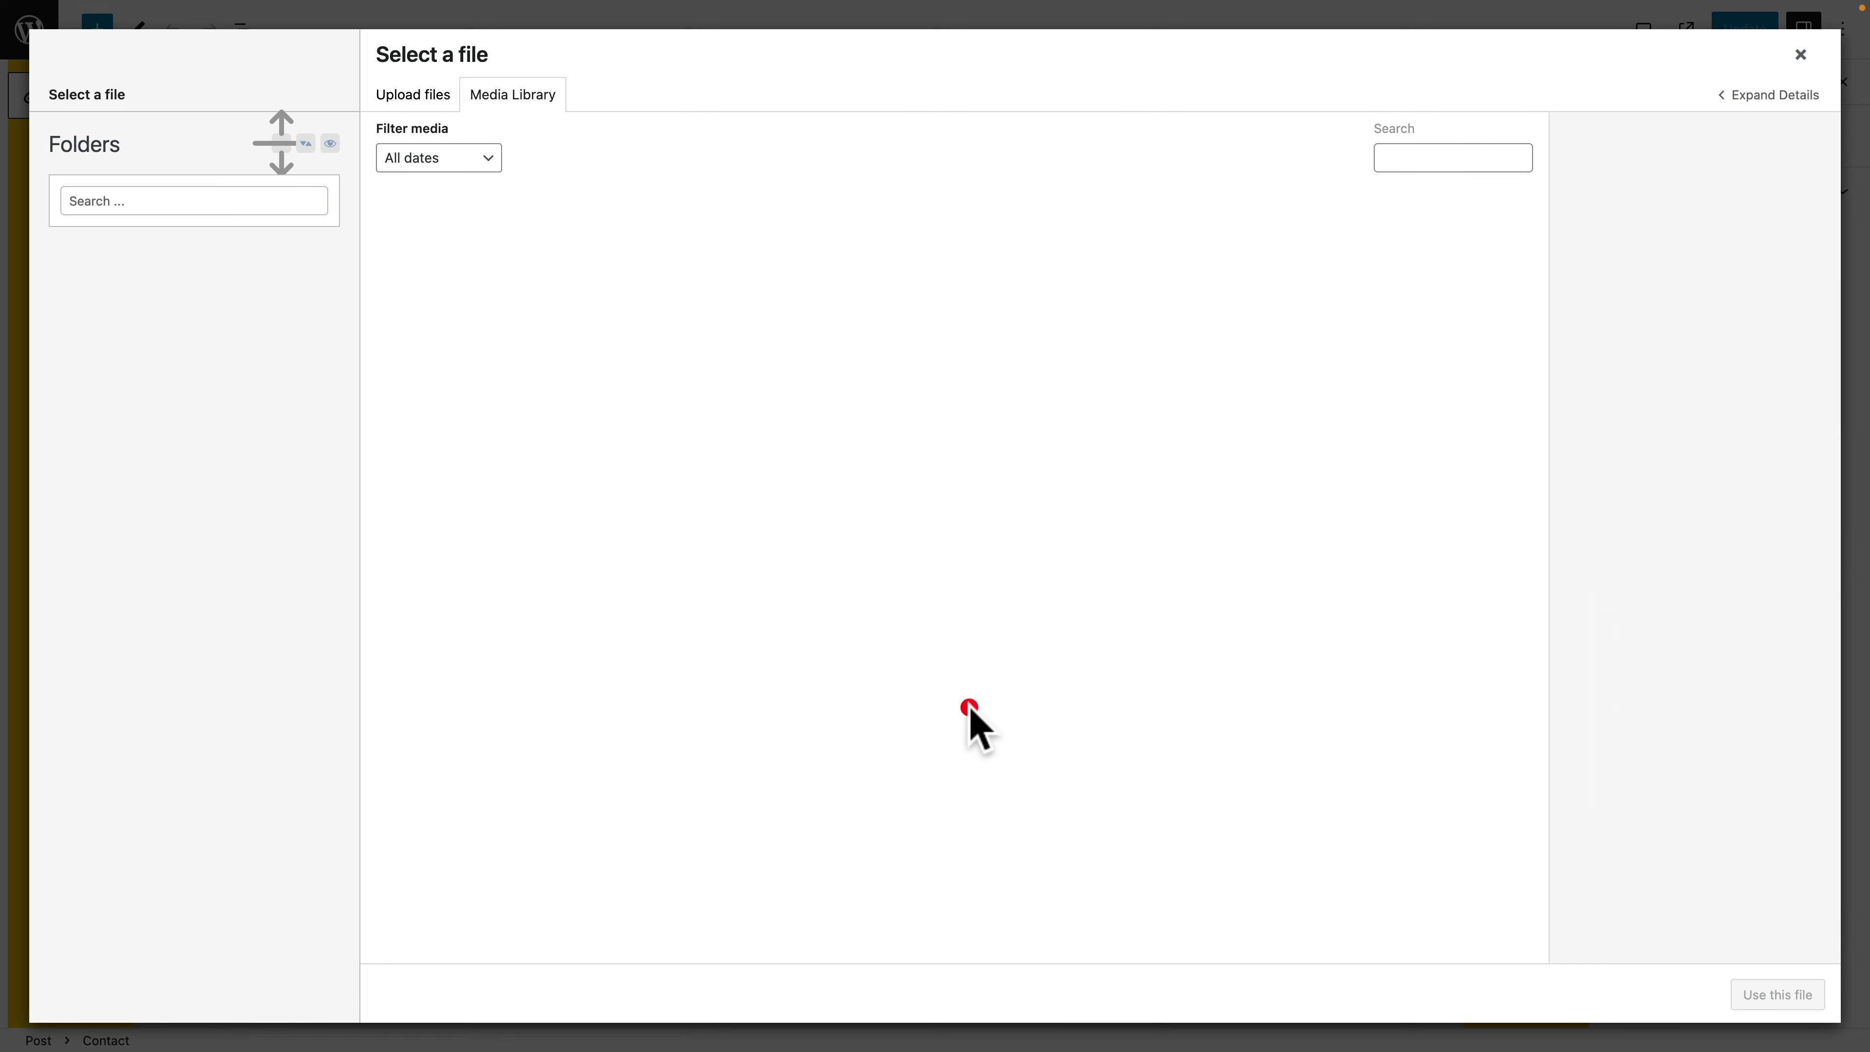
{"action": "left_click", "coordinate": [447, 284]}
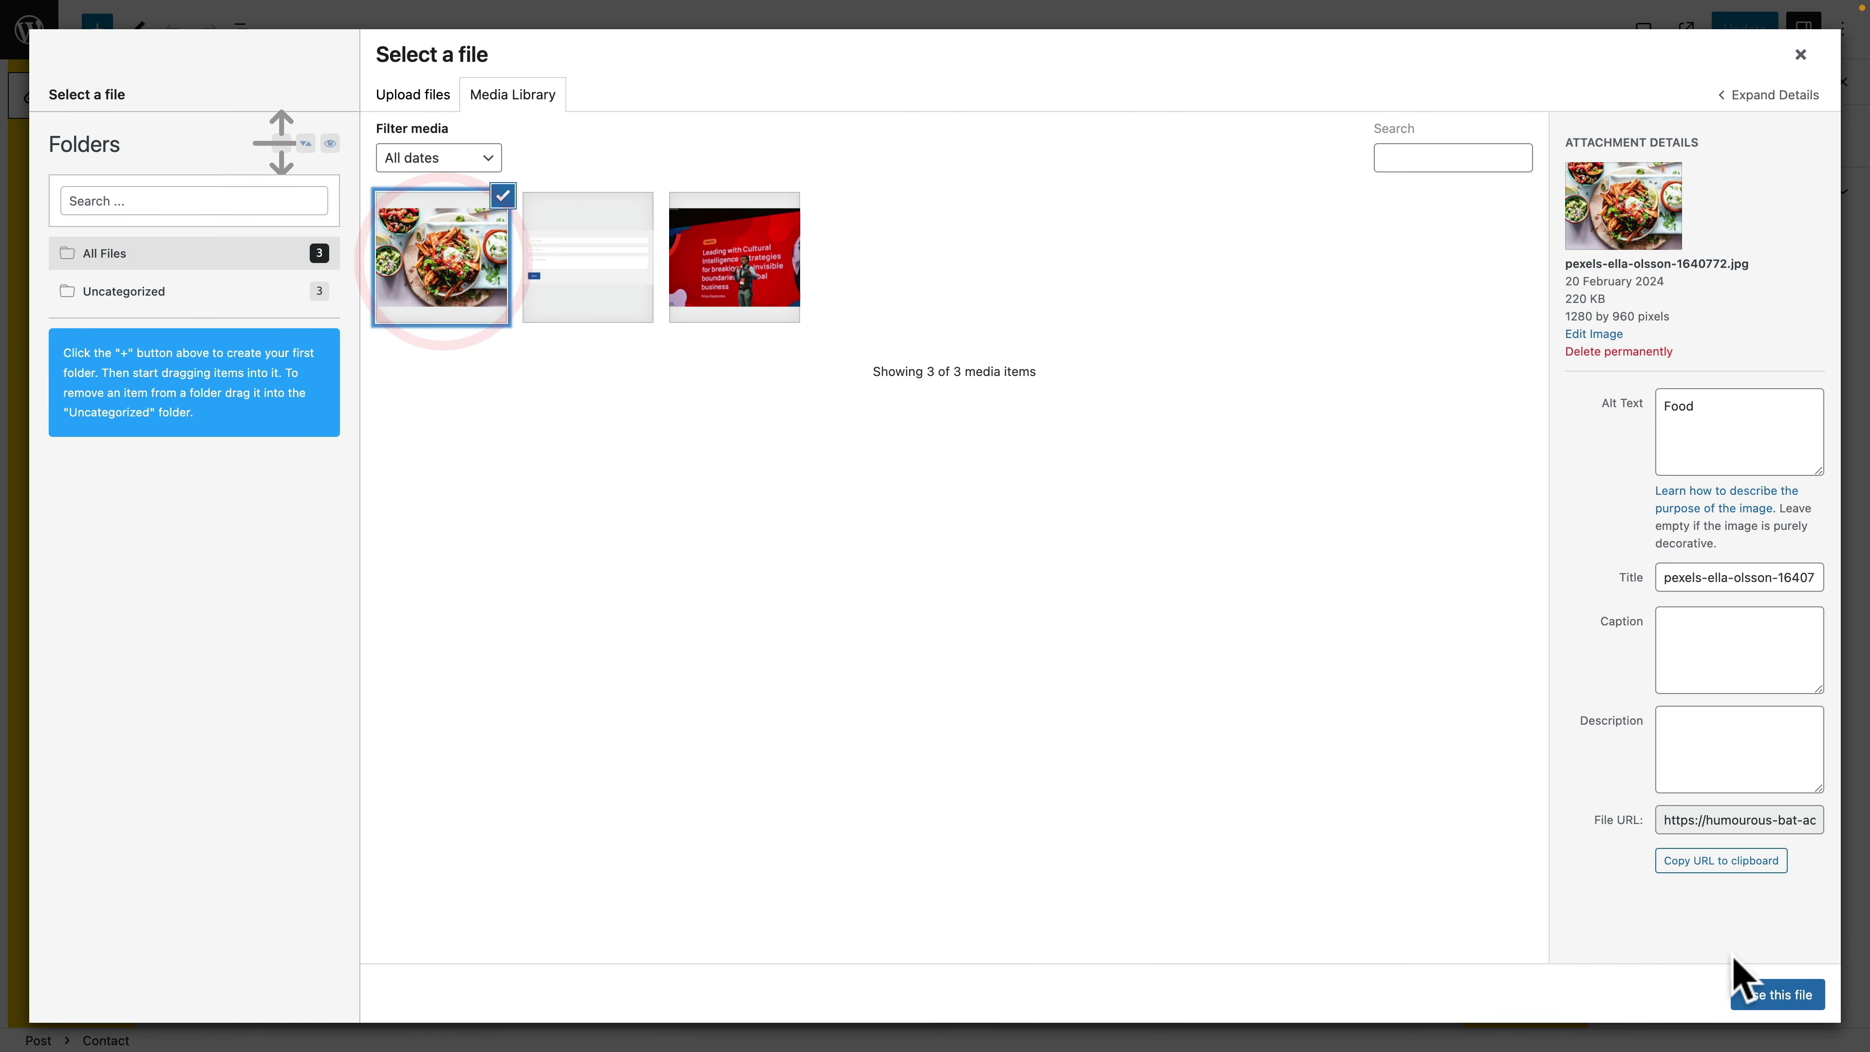
{"action": "left_click", "coordinate": [1796, 996]}
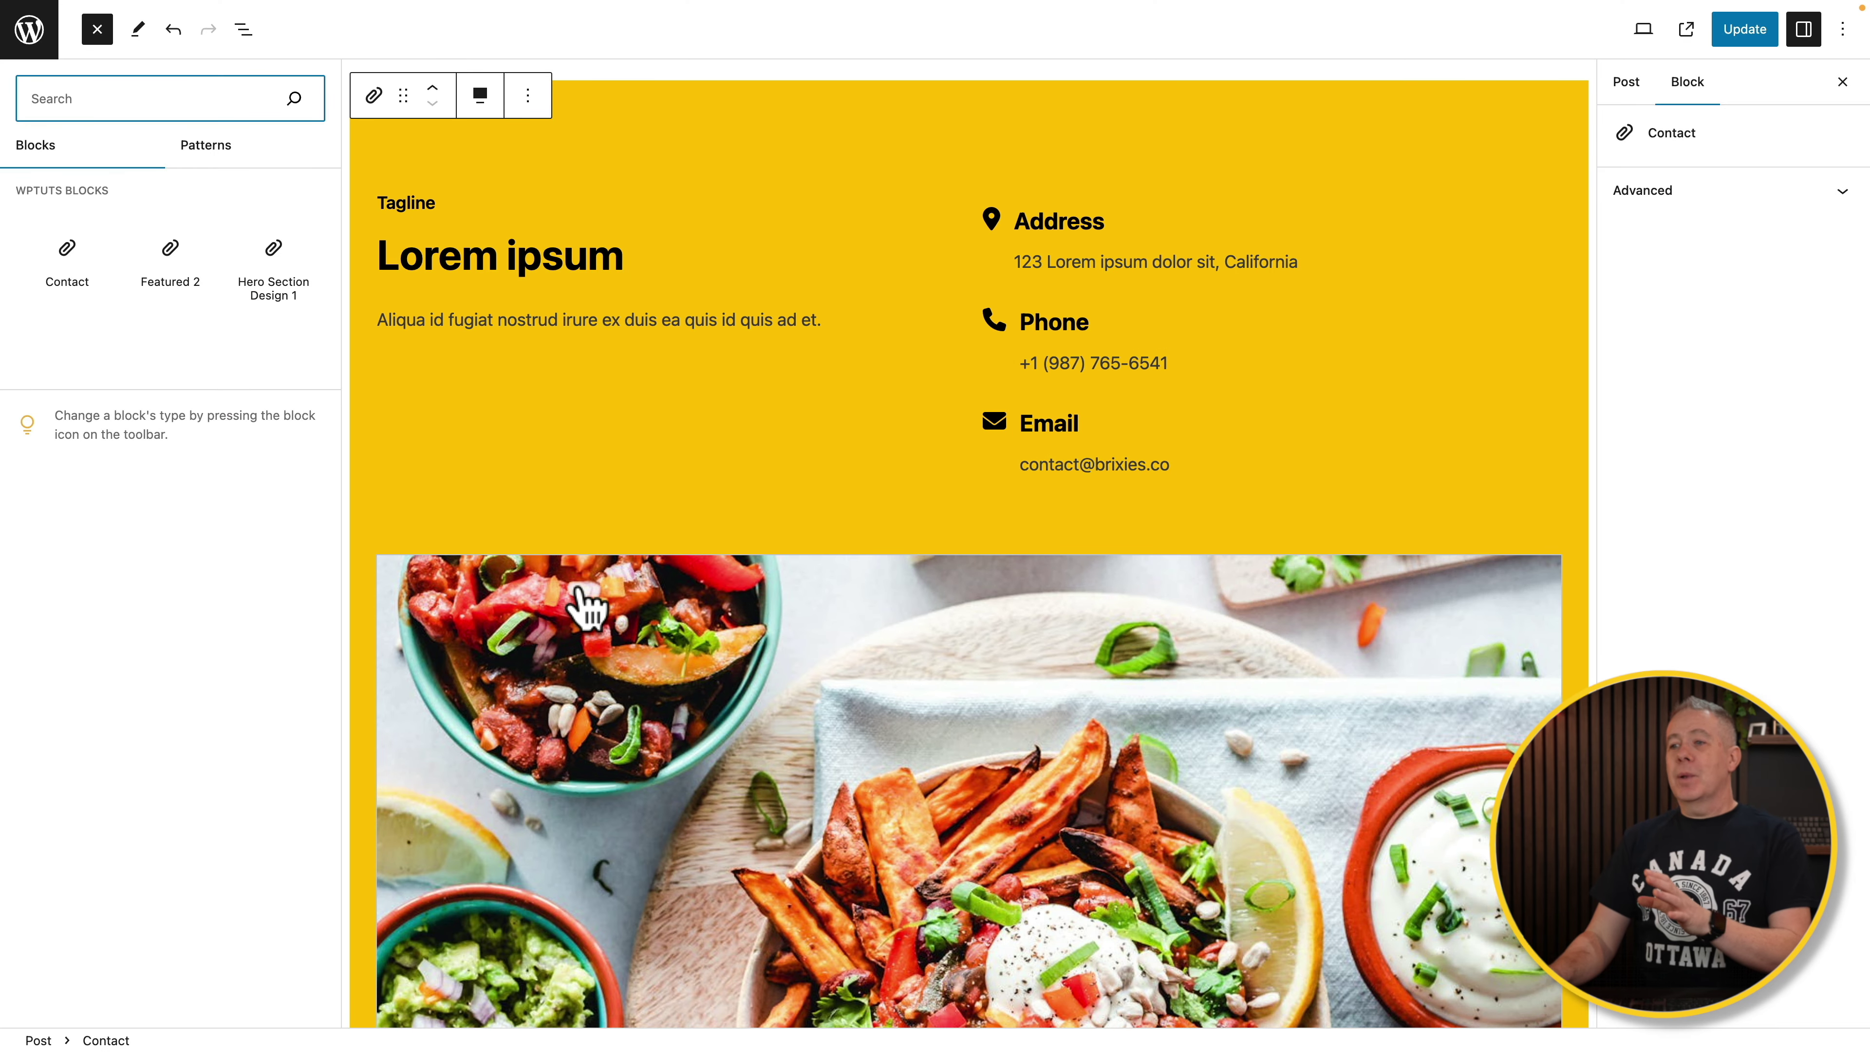
- Insert the blog-archive-list pattern from the Pattern category below the Contact block
{"action": "scroll", "coordinate": [585, 608], "scroll_direction": "down", "scroll_amount": 10}
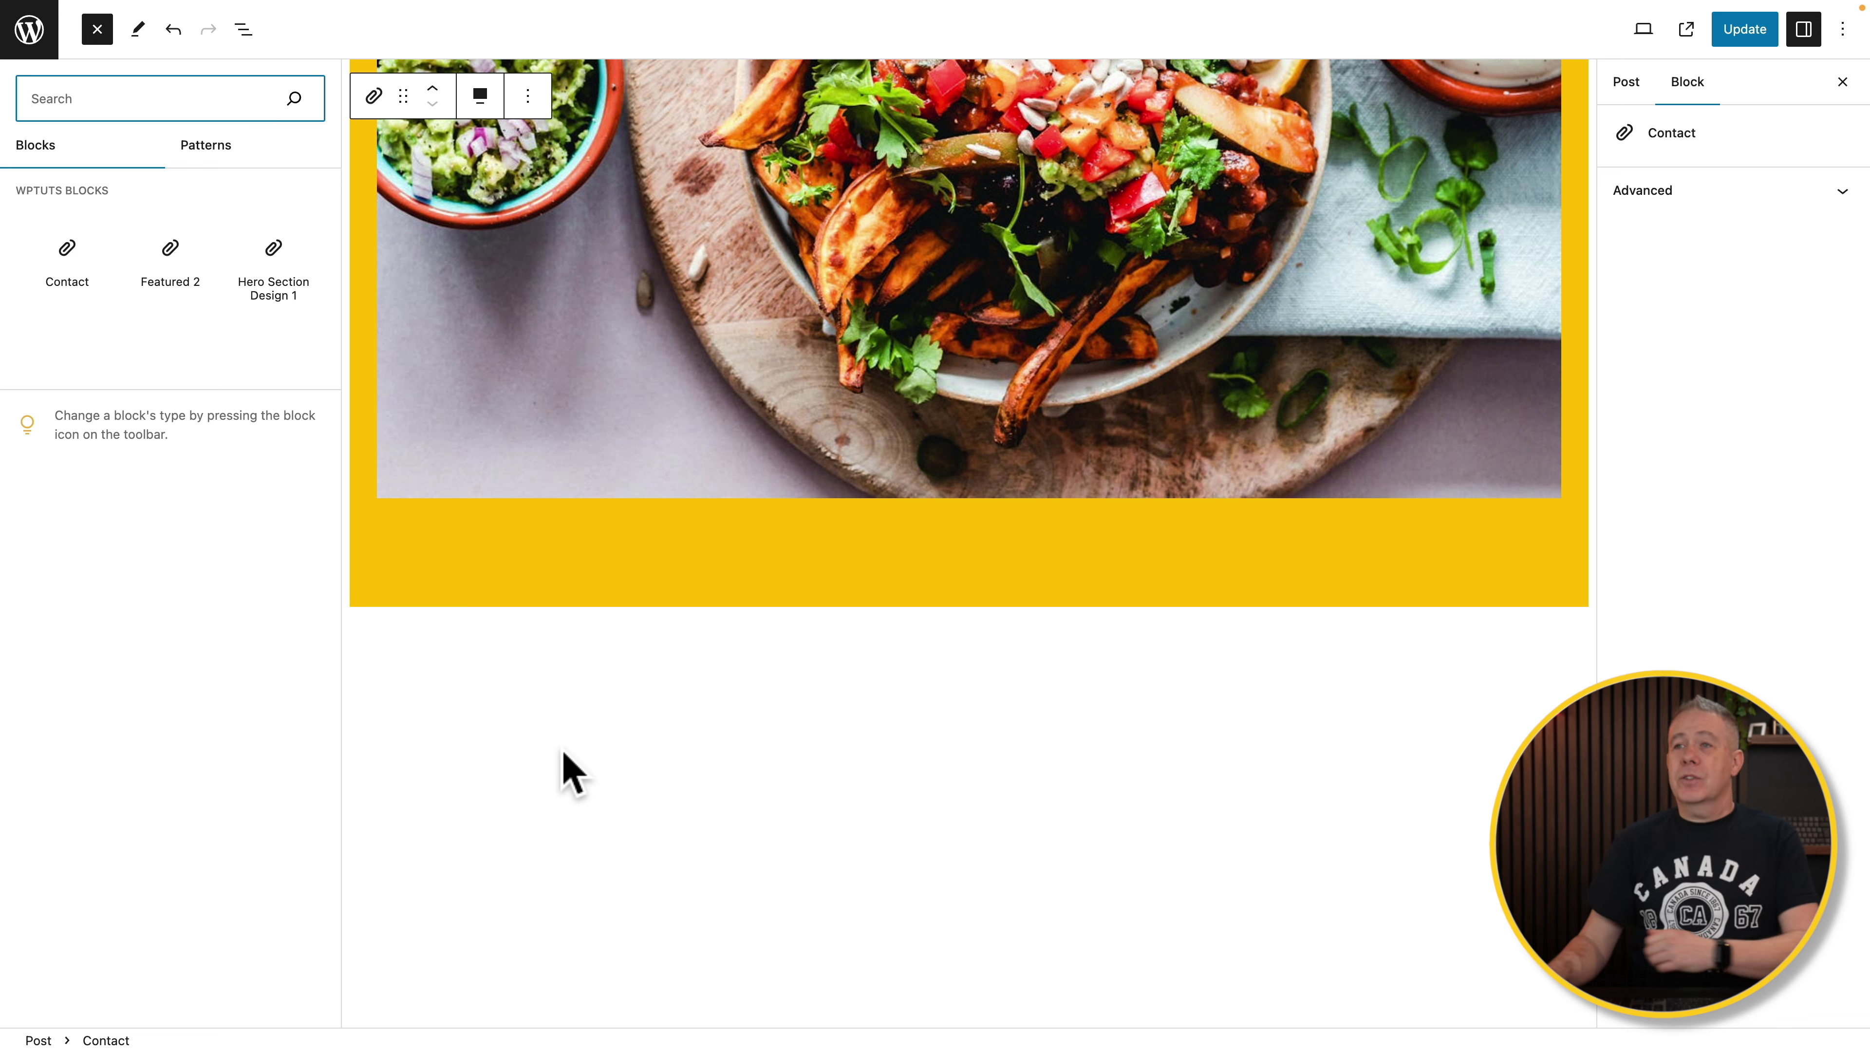
{"action": "left_click", "coordinate": [221, 147]}
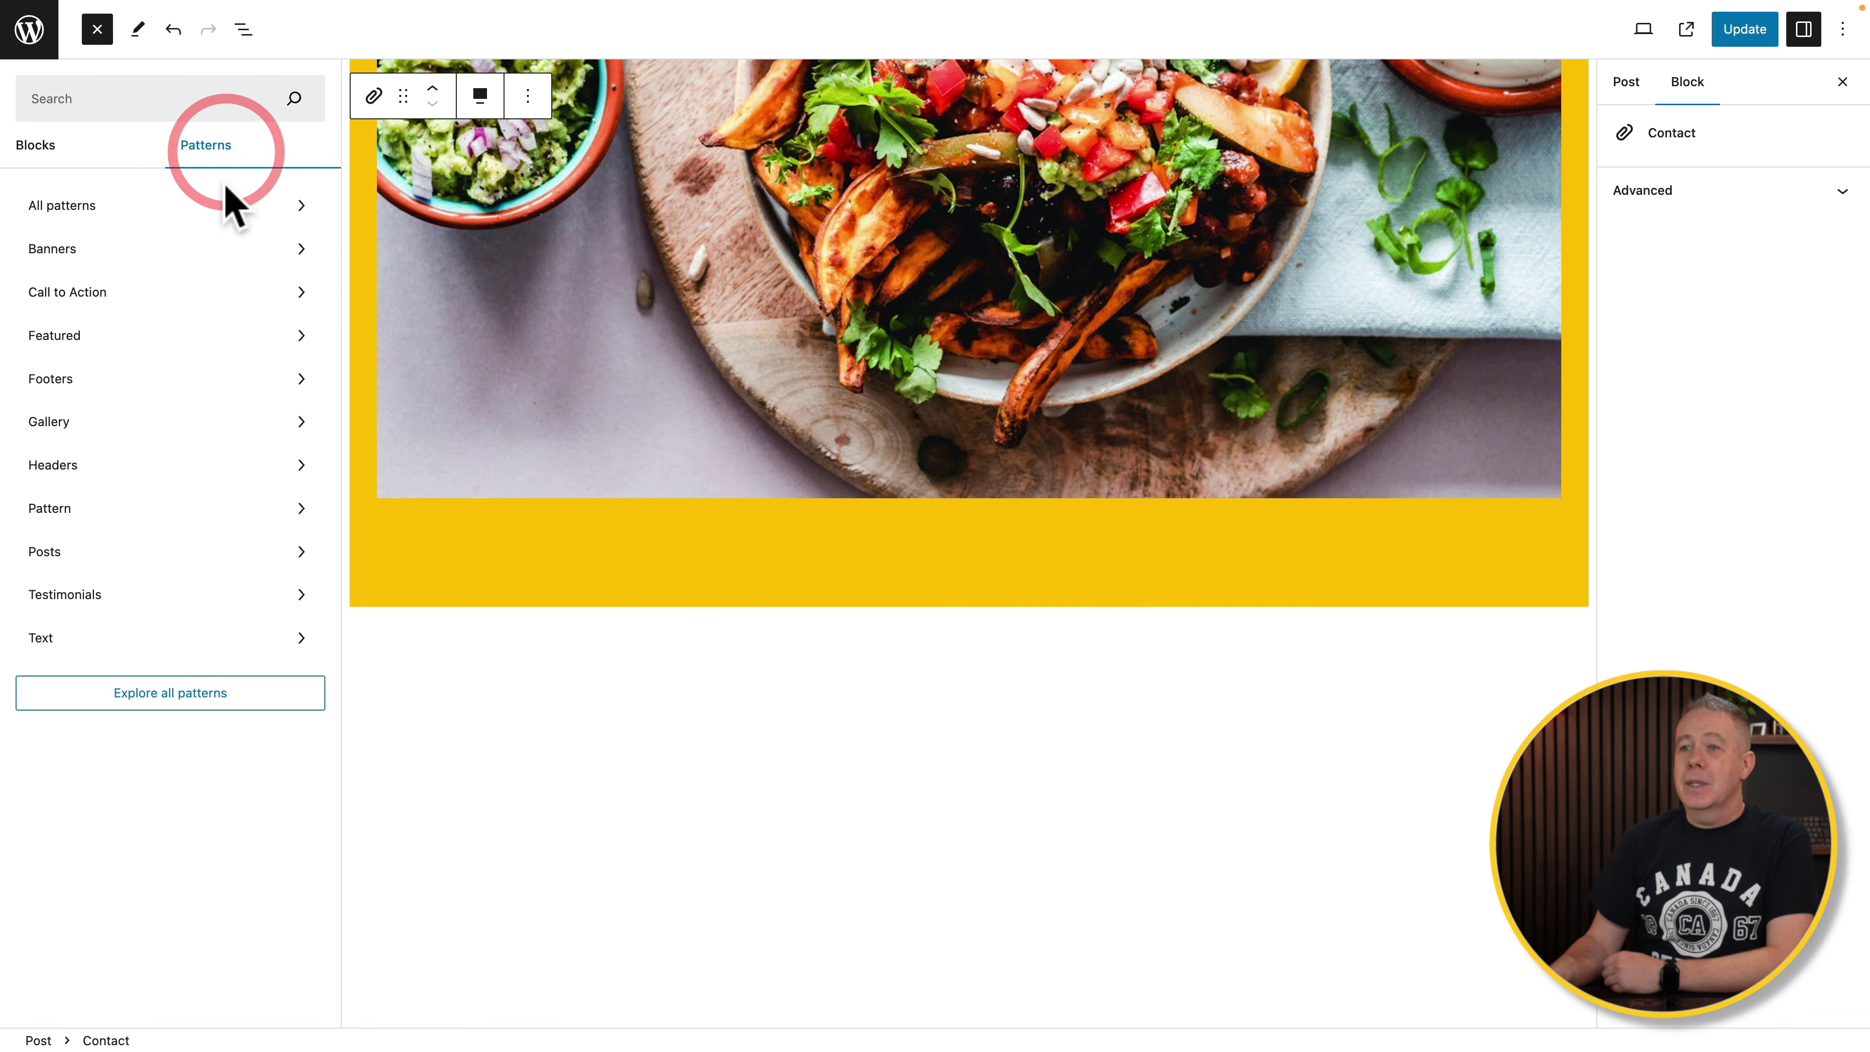
{"action": "left_click", "coordinate": [117, 510]}
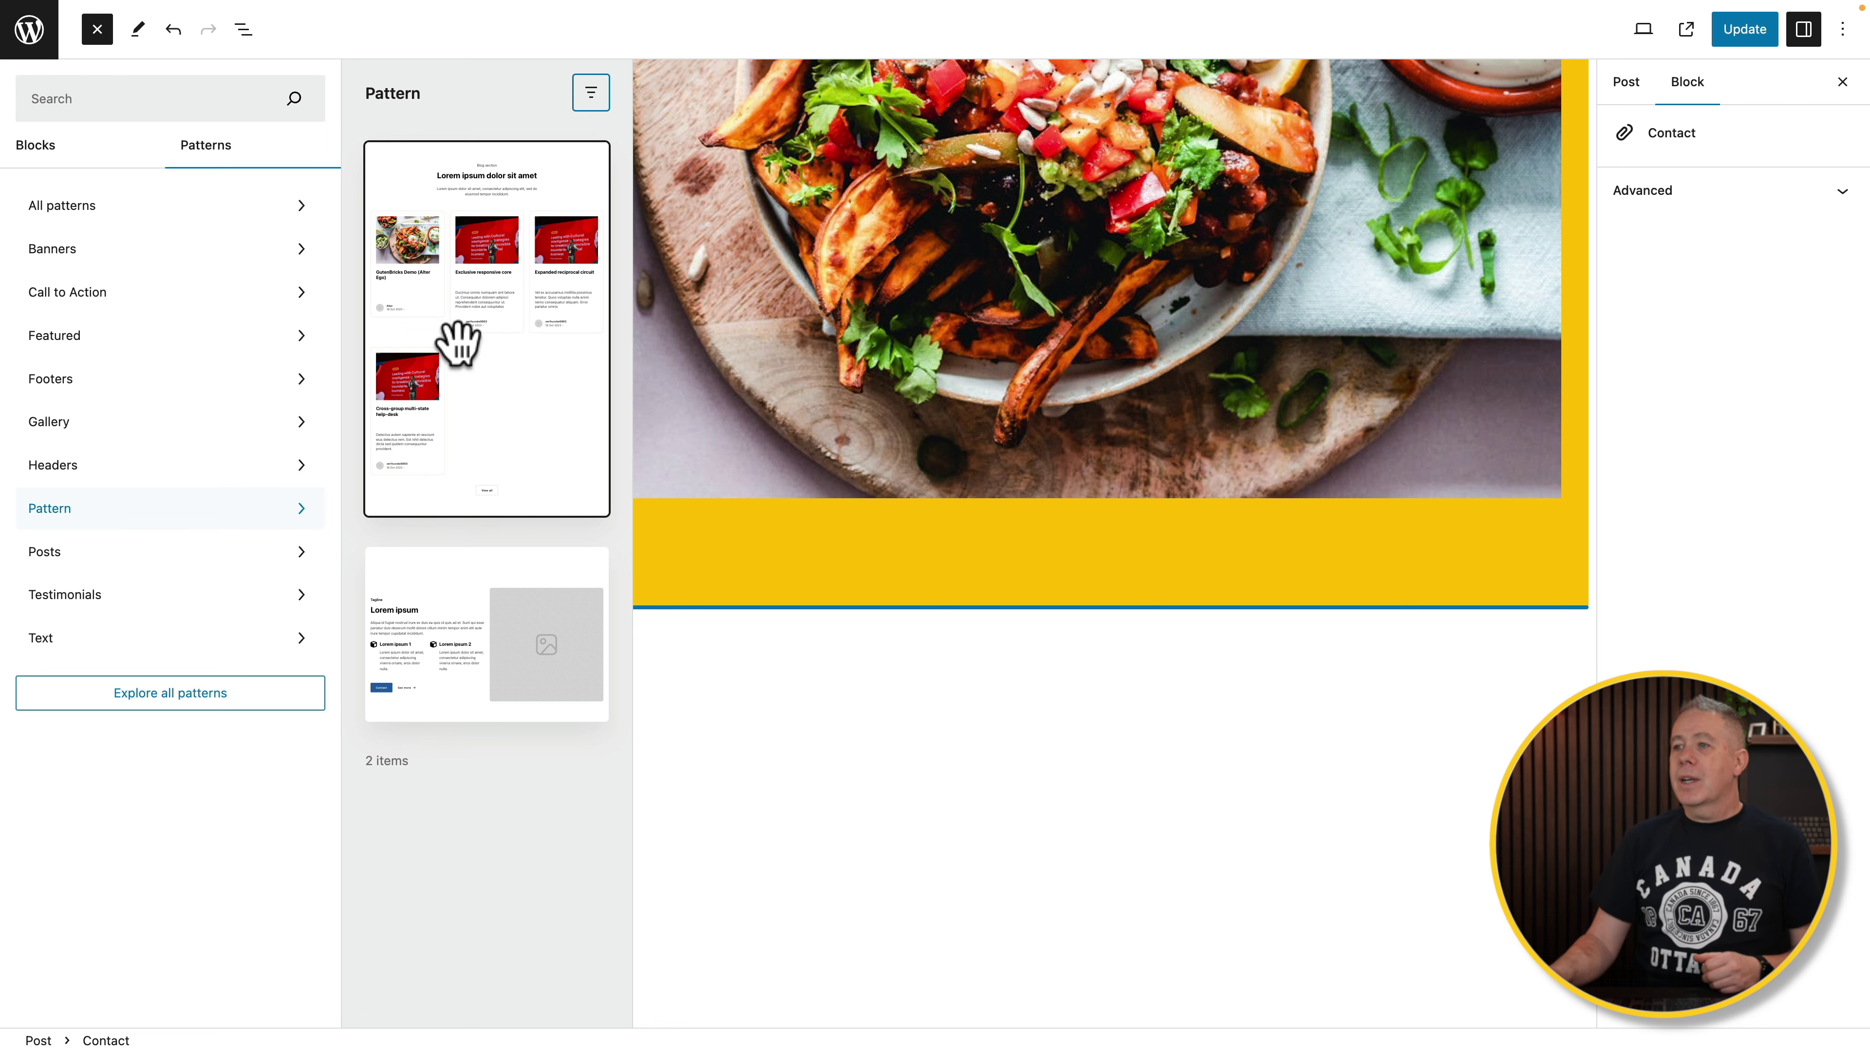
{"action": "left_click", "coordinate": [457, 344]}
{"action": "scroll", "coordinate": [969, 718], "scroll_direction": "down", "scroll_amount": 3}
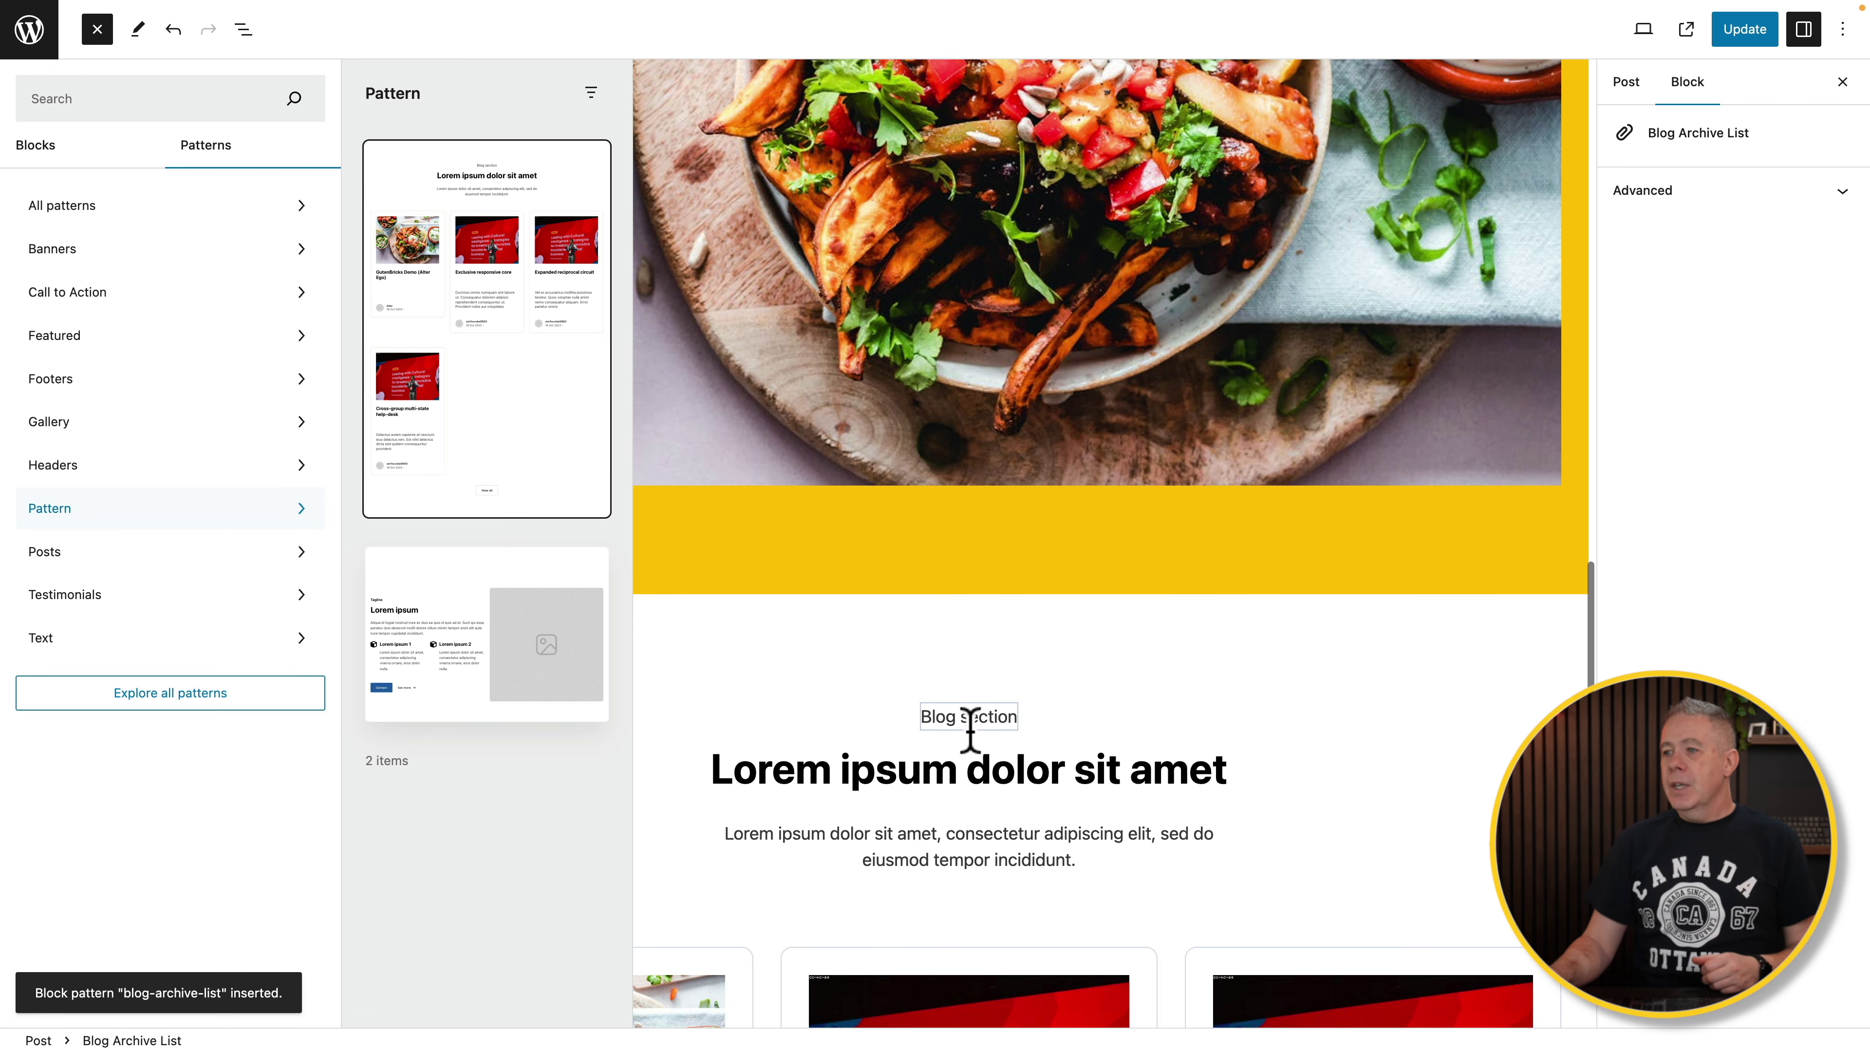
{"action": "left_click", "coordinate": [989, 692]}
{"action": "scroll", "coordinate": [994, 703], "scroll_direction": "down", "scroll_amount": 5}
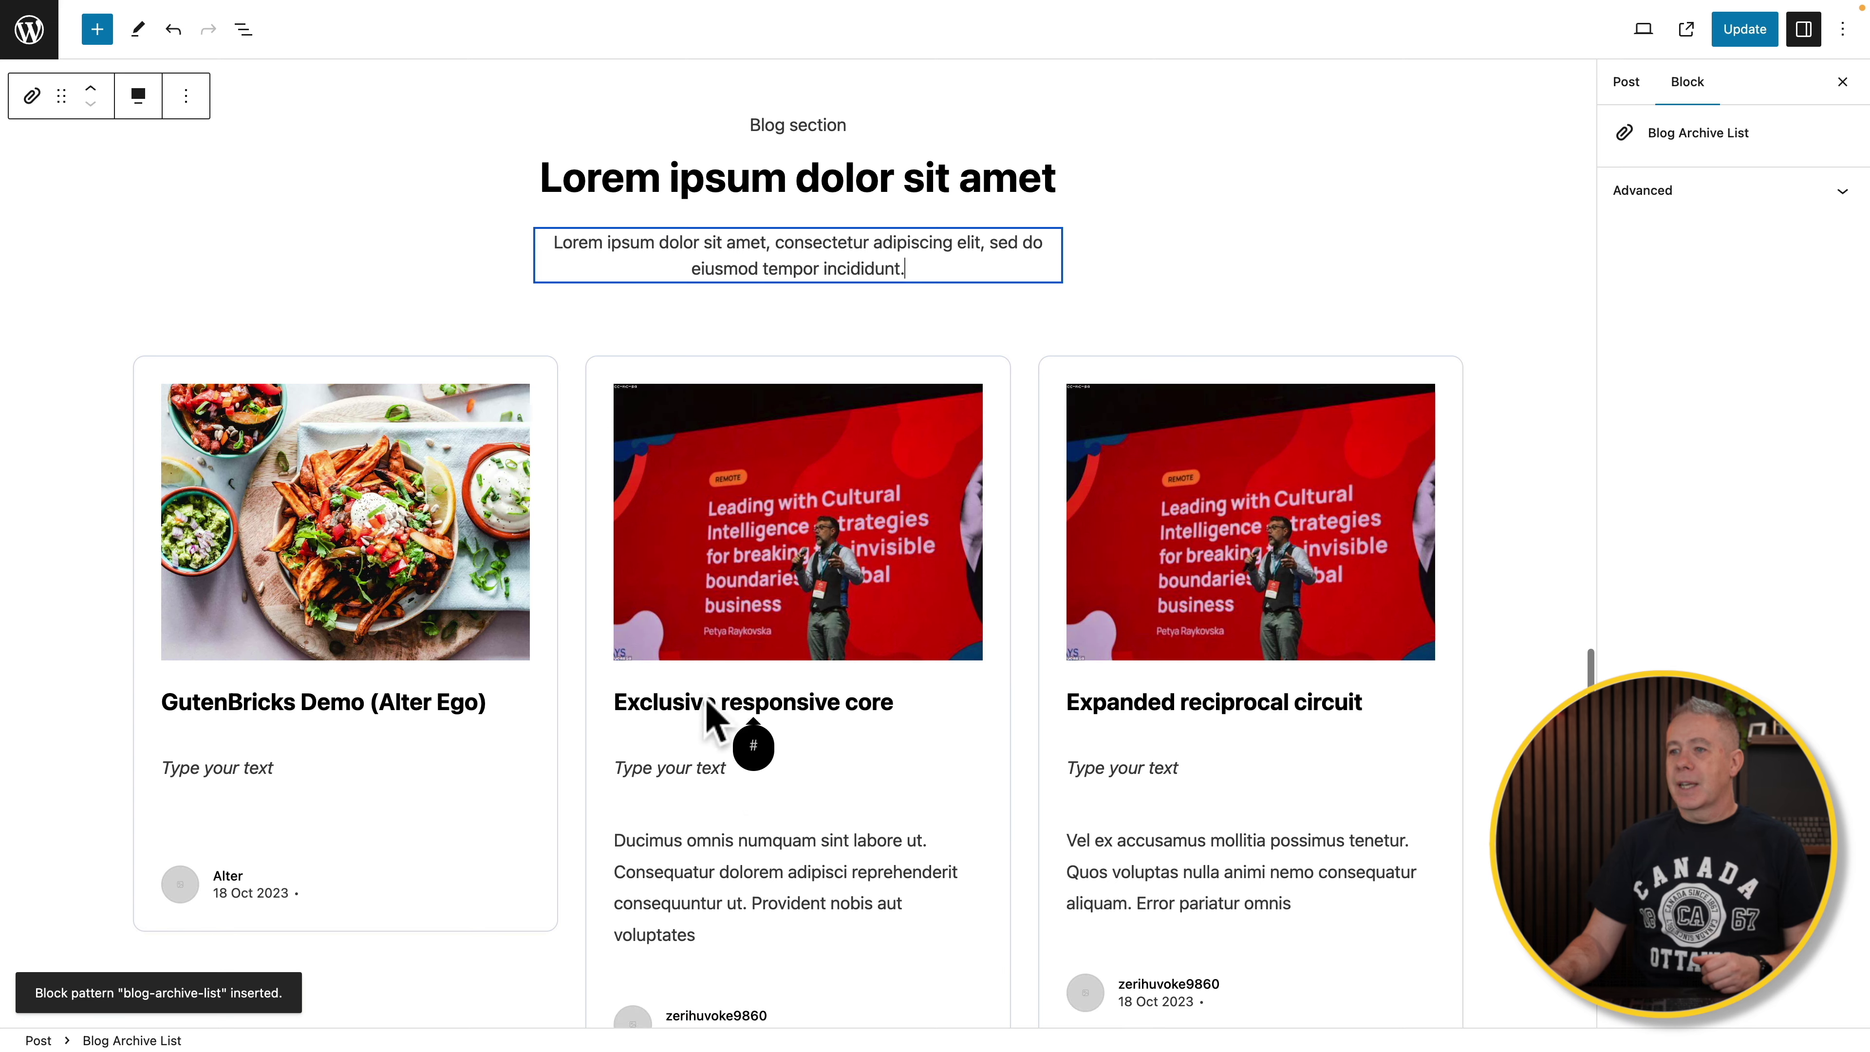
{"action": "left_click", "coordinate": [804, 704]}
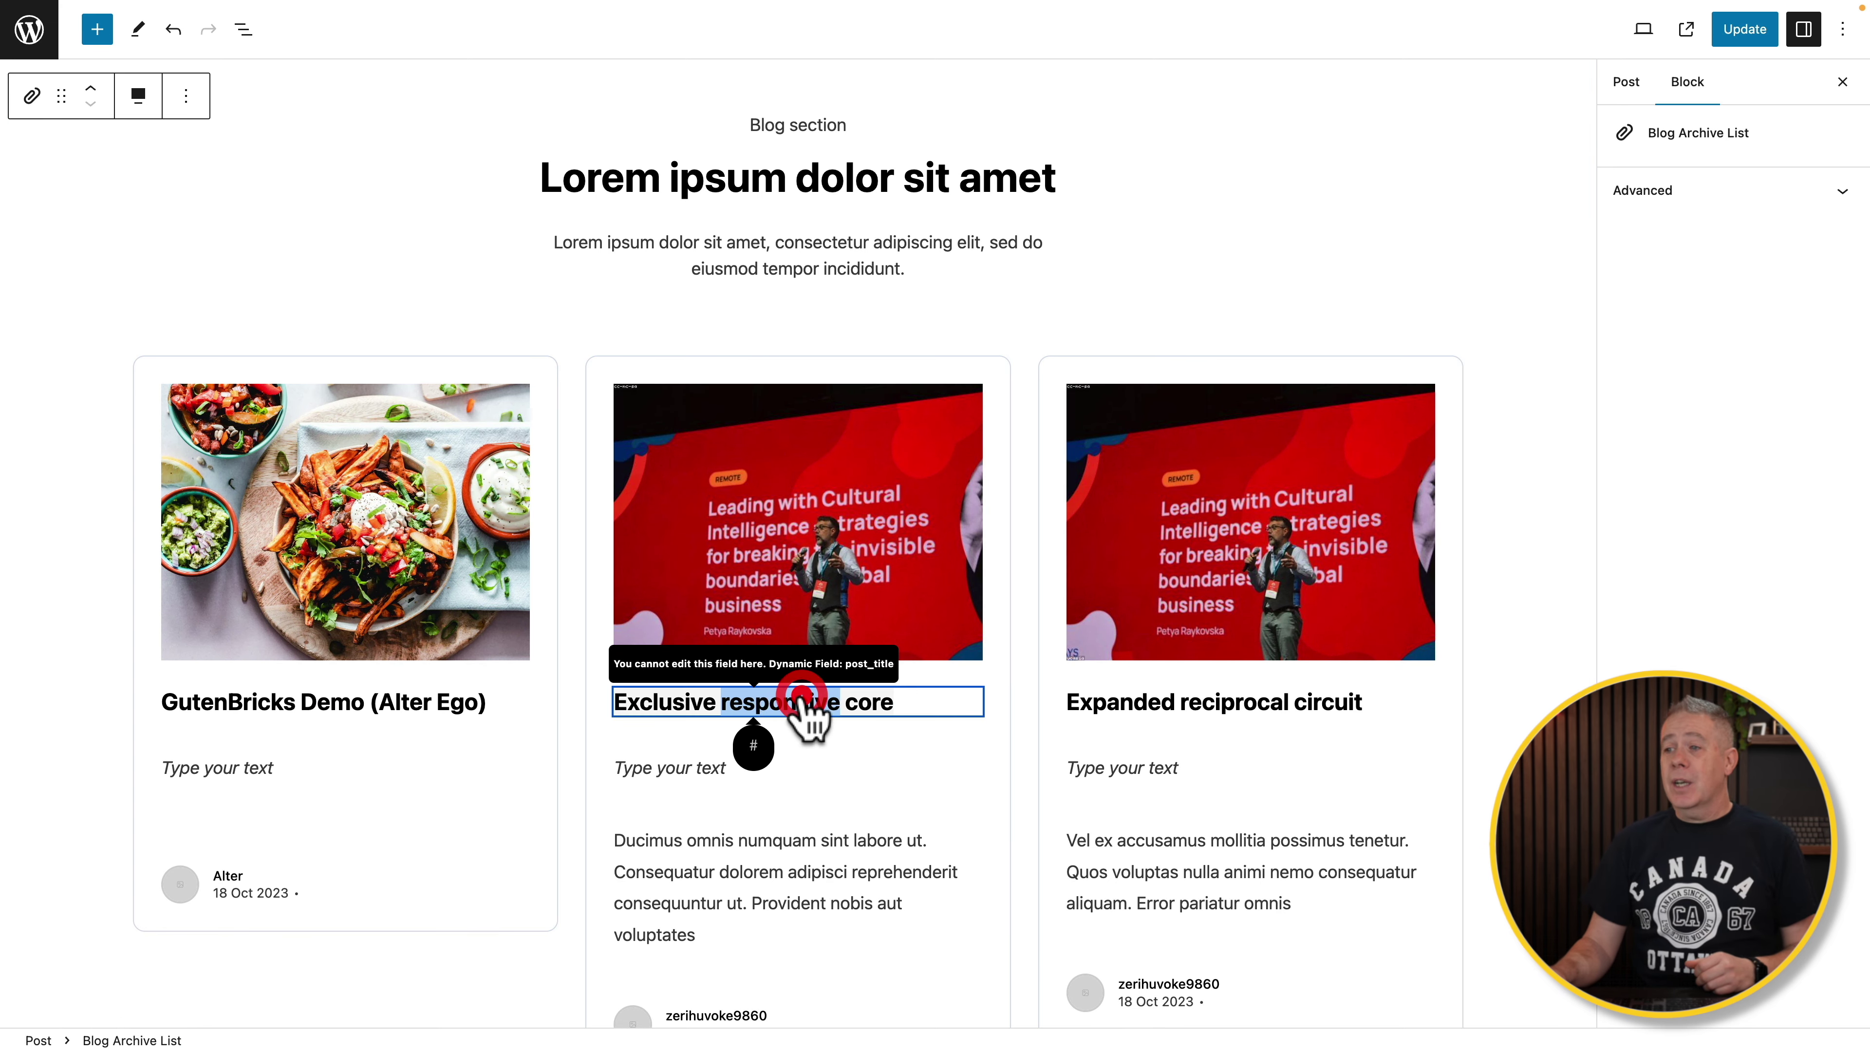
{"action": "key", "text": "h"}
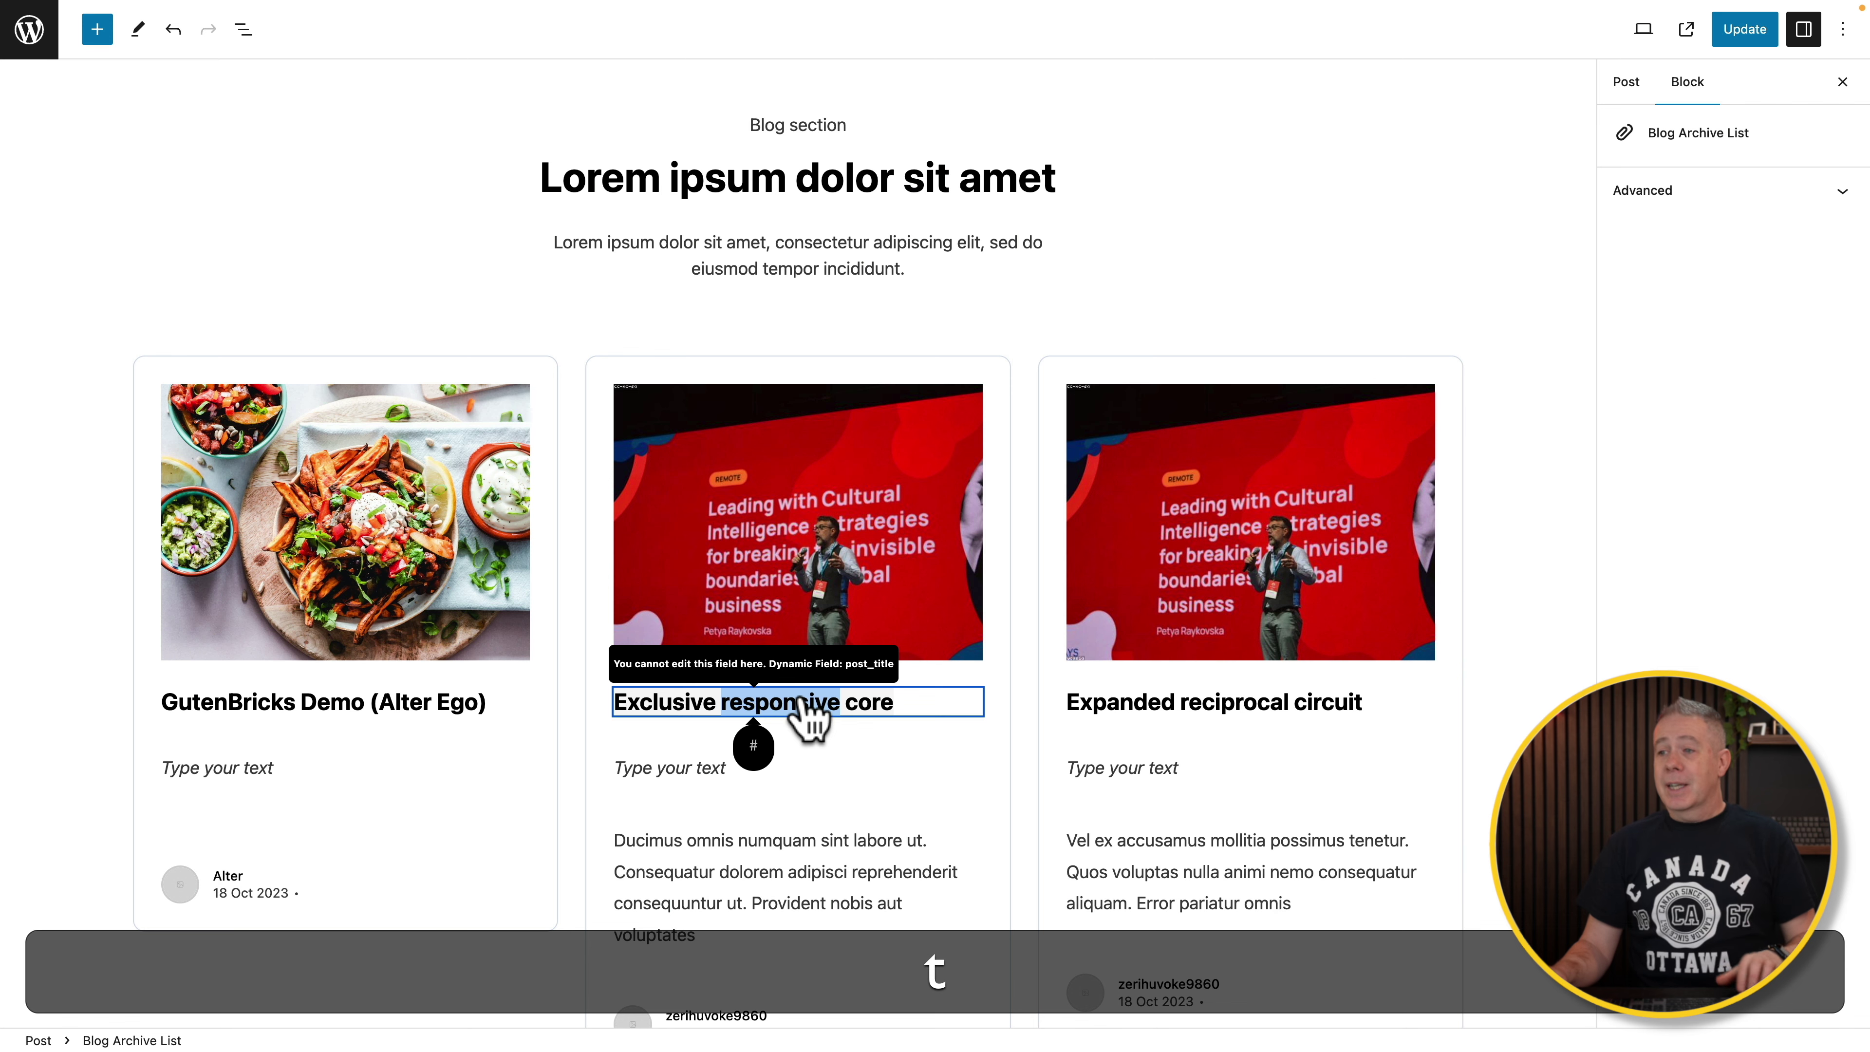
{"action": "double_click", "coordinate": [701, 840]}
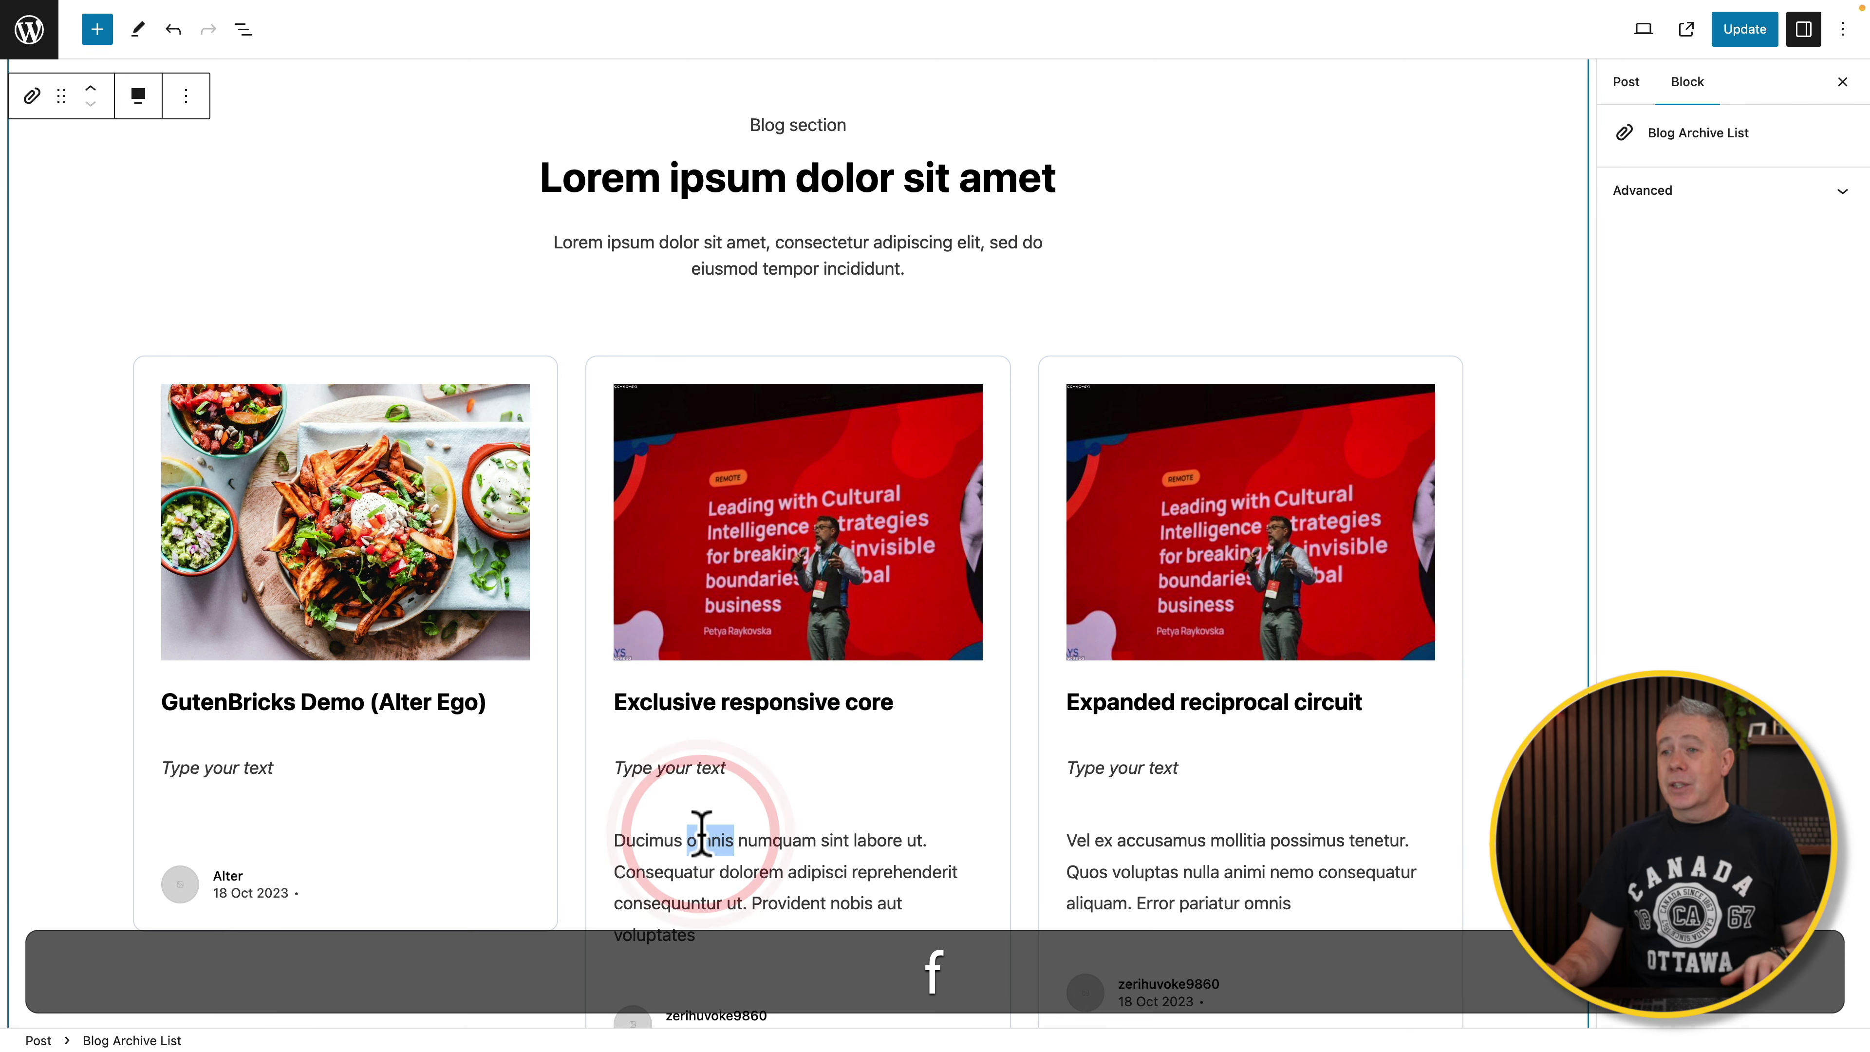
{"action": "scroll", "coordinate": [718, 707], "scroll_direction": "up", "scroll_amount": 2}
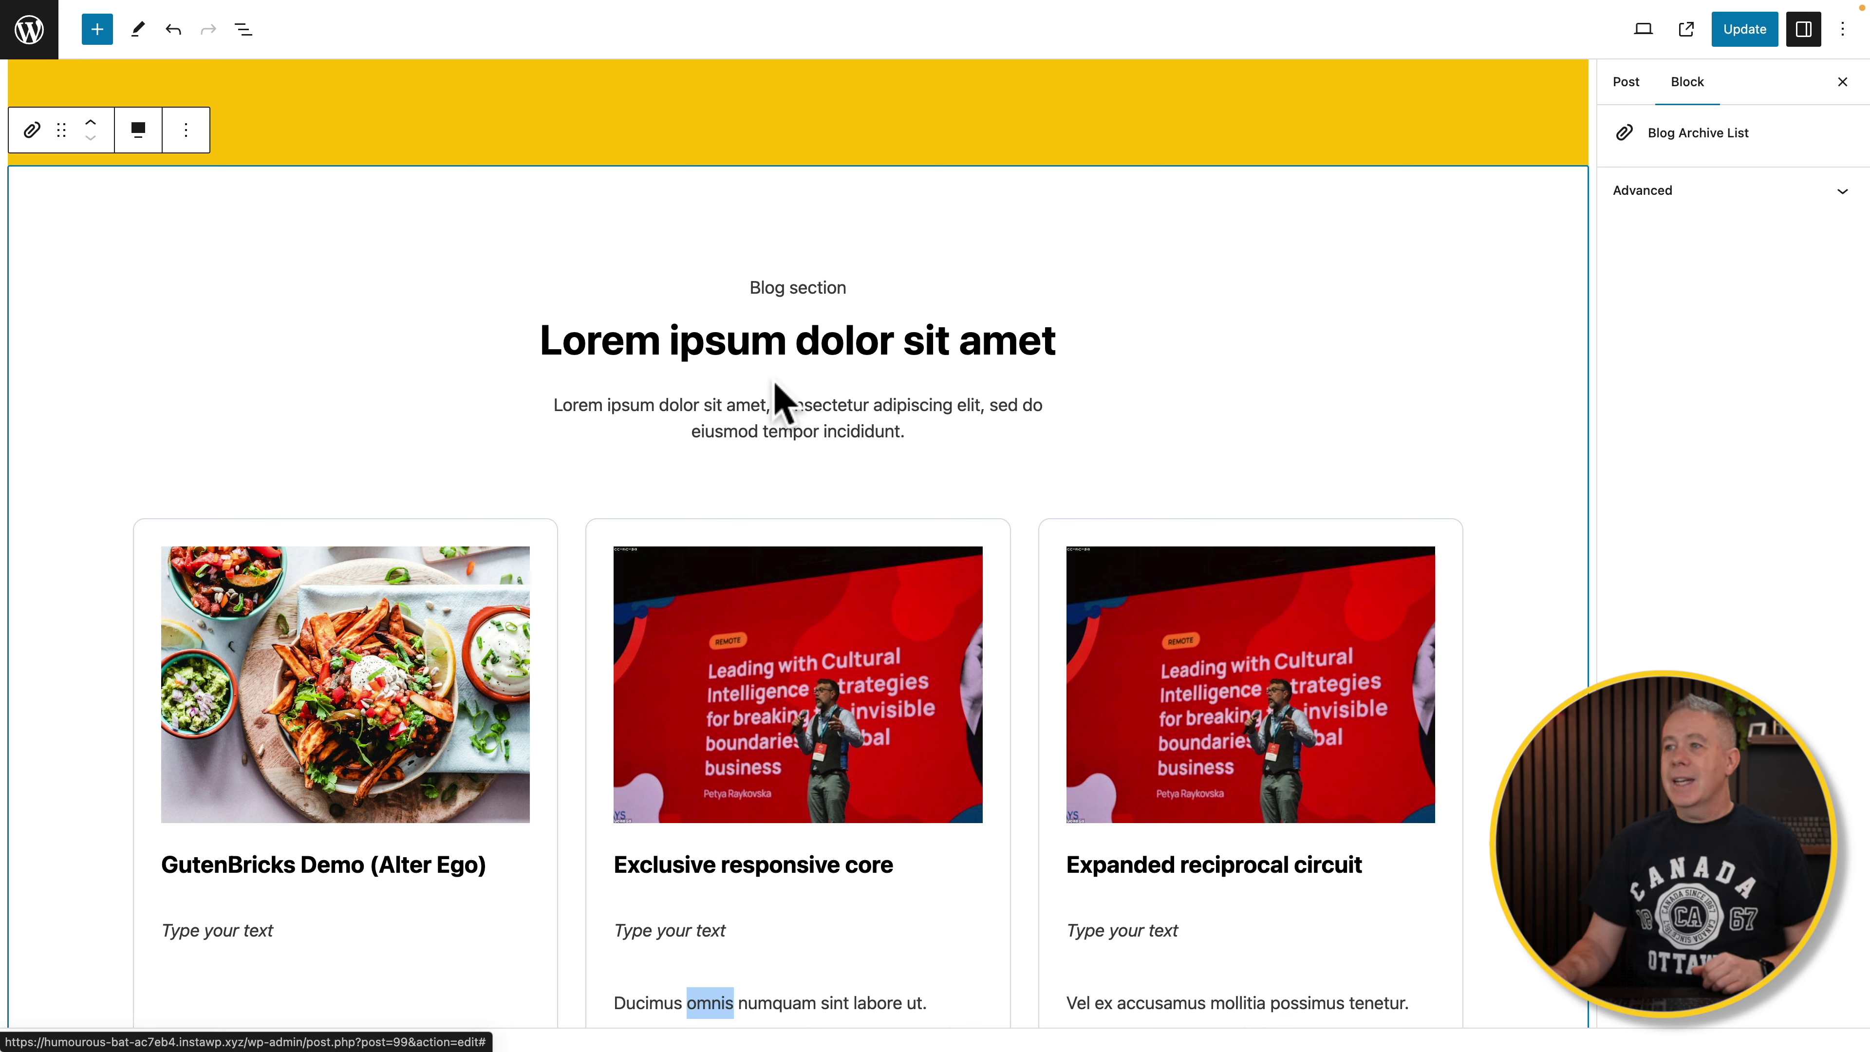
{"action": "double_click", "coordinate": [788, 344]}
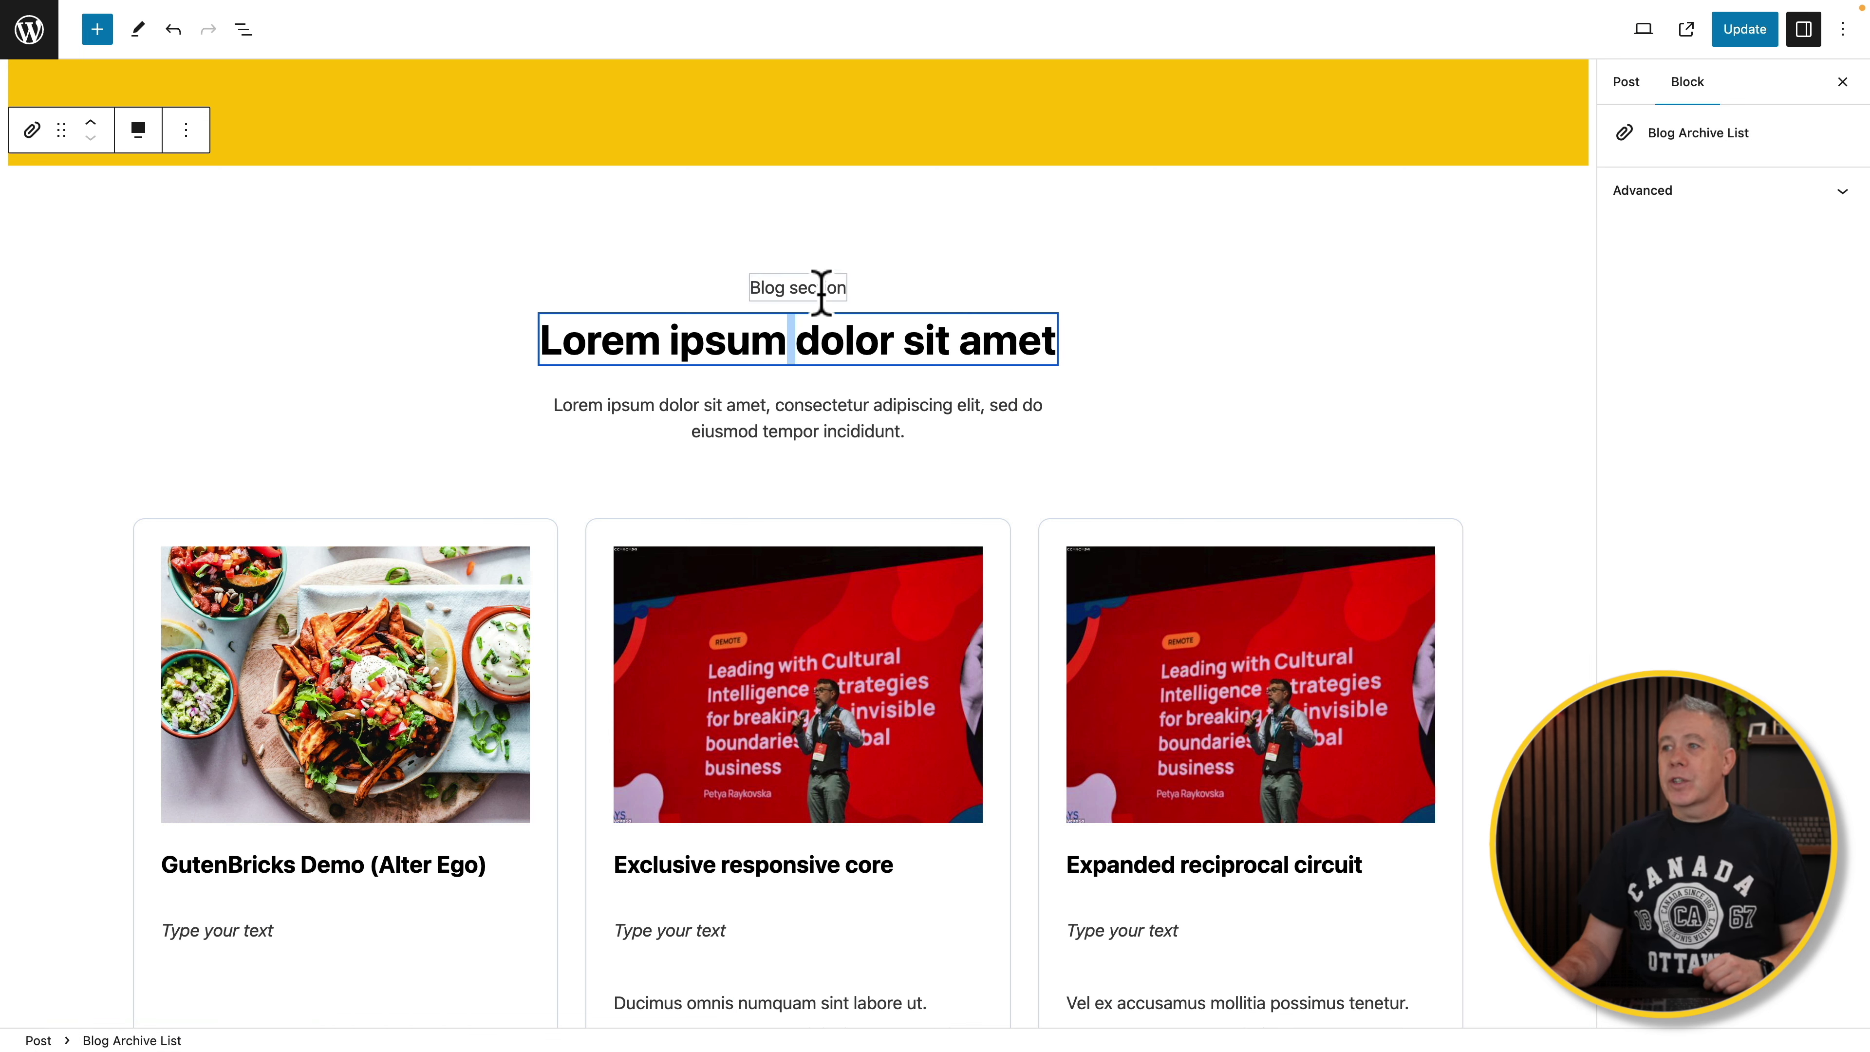
{"action": "left_click", "coordinate": [767, 399]}
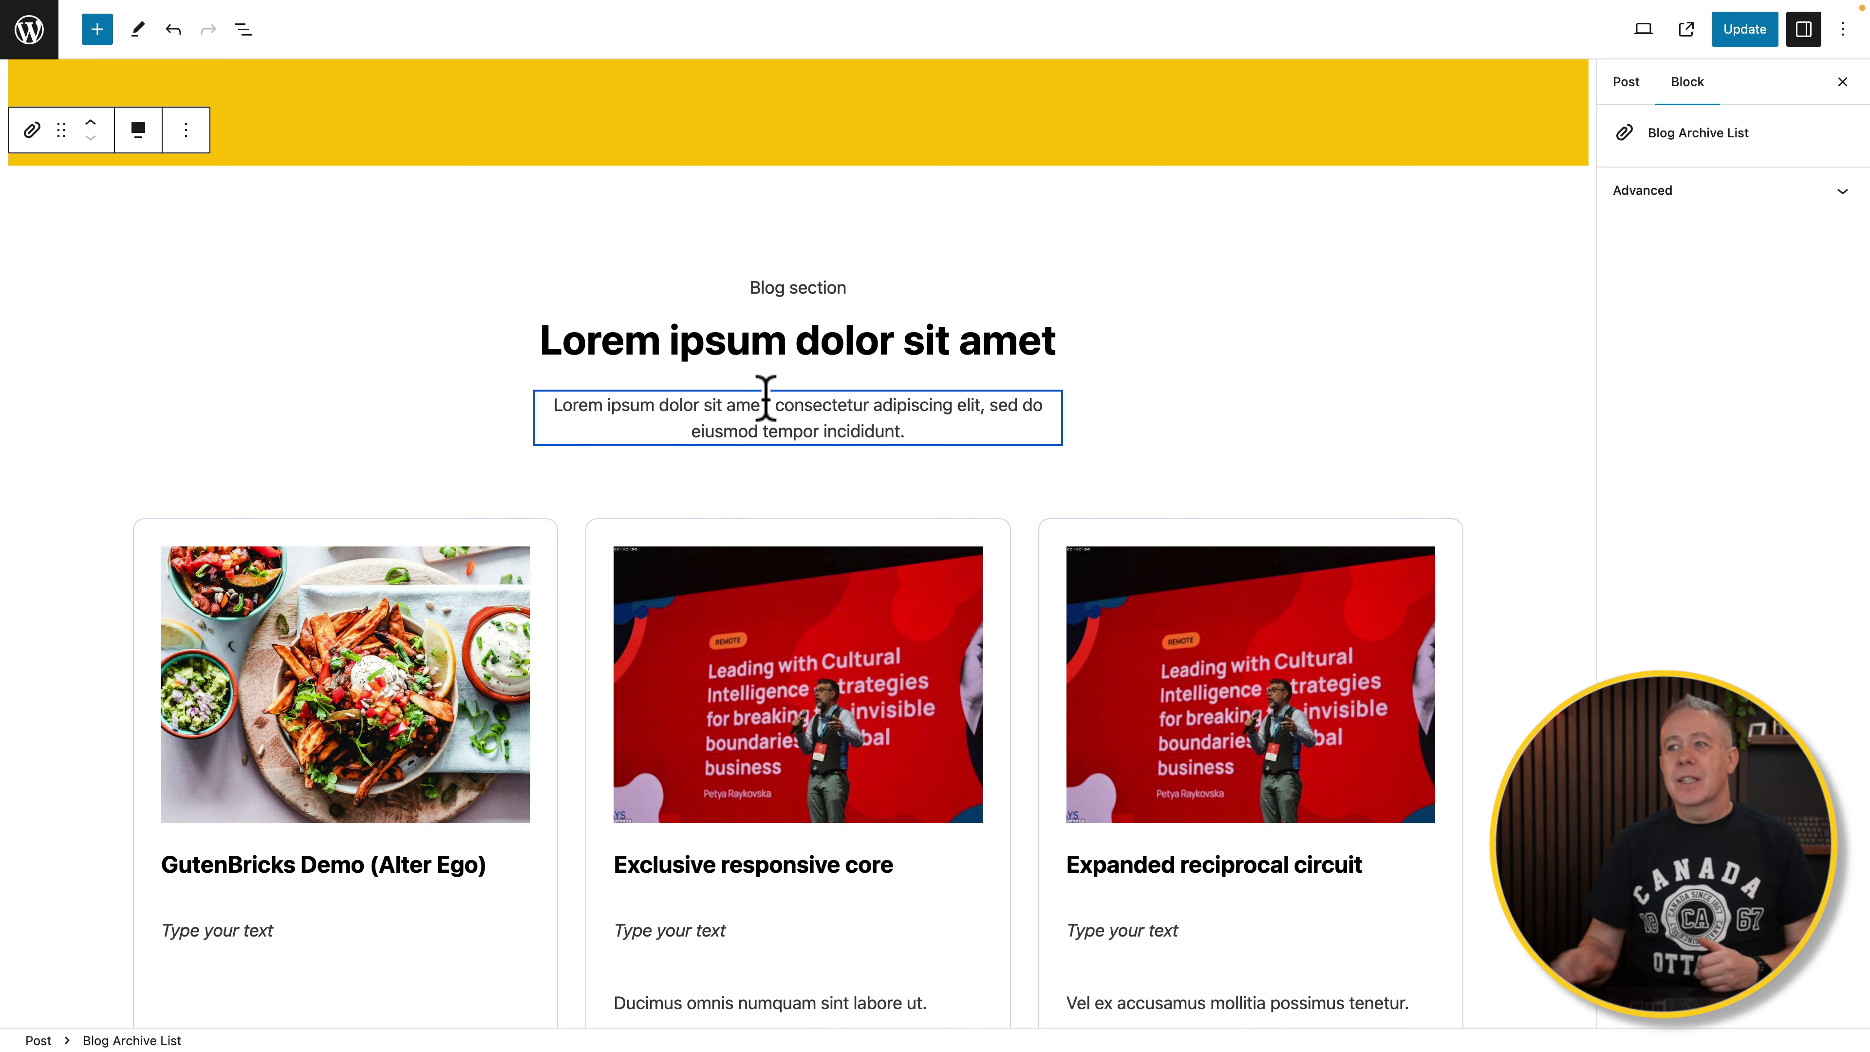
{"action": "left_click", "coordinate": [1161, 355]}
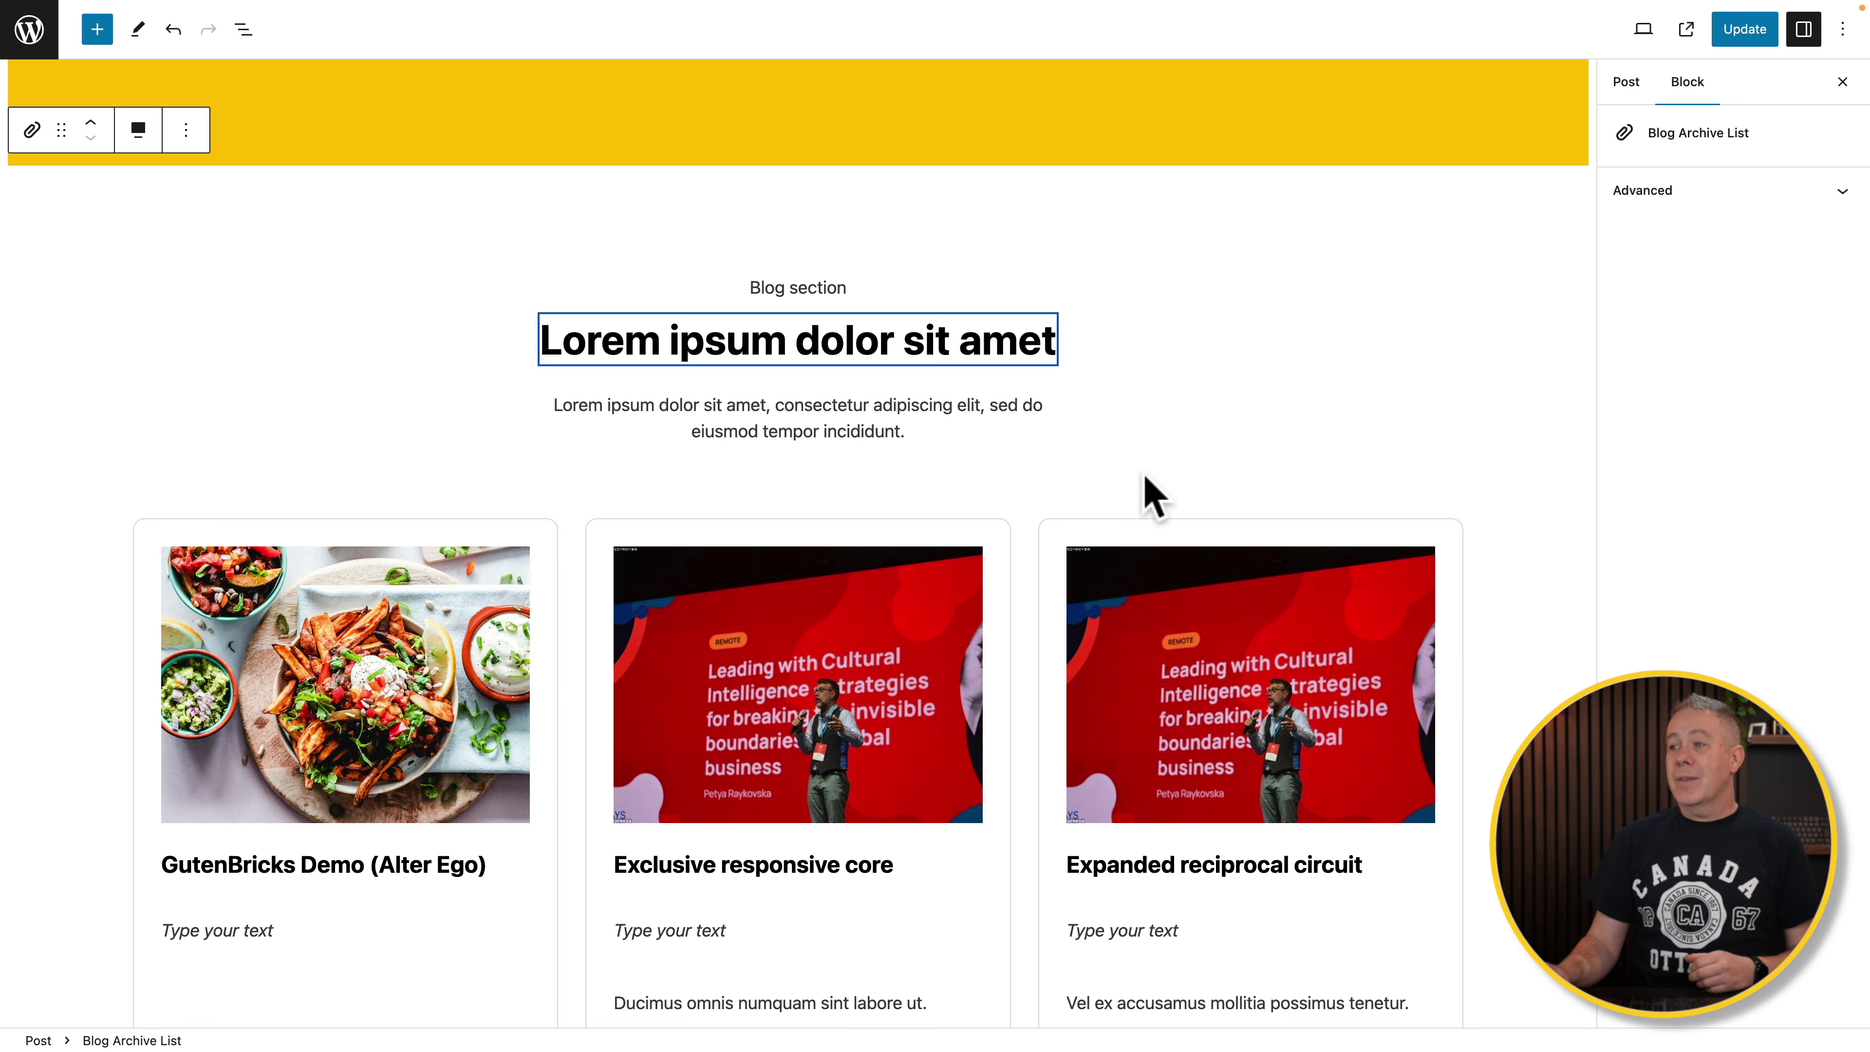
{"action": "scroll", "coordinate": [1153, 532], "scroll_direction": "down", "scroll_amount": 3}
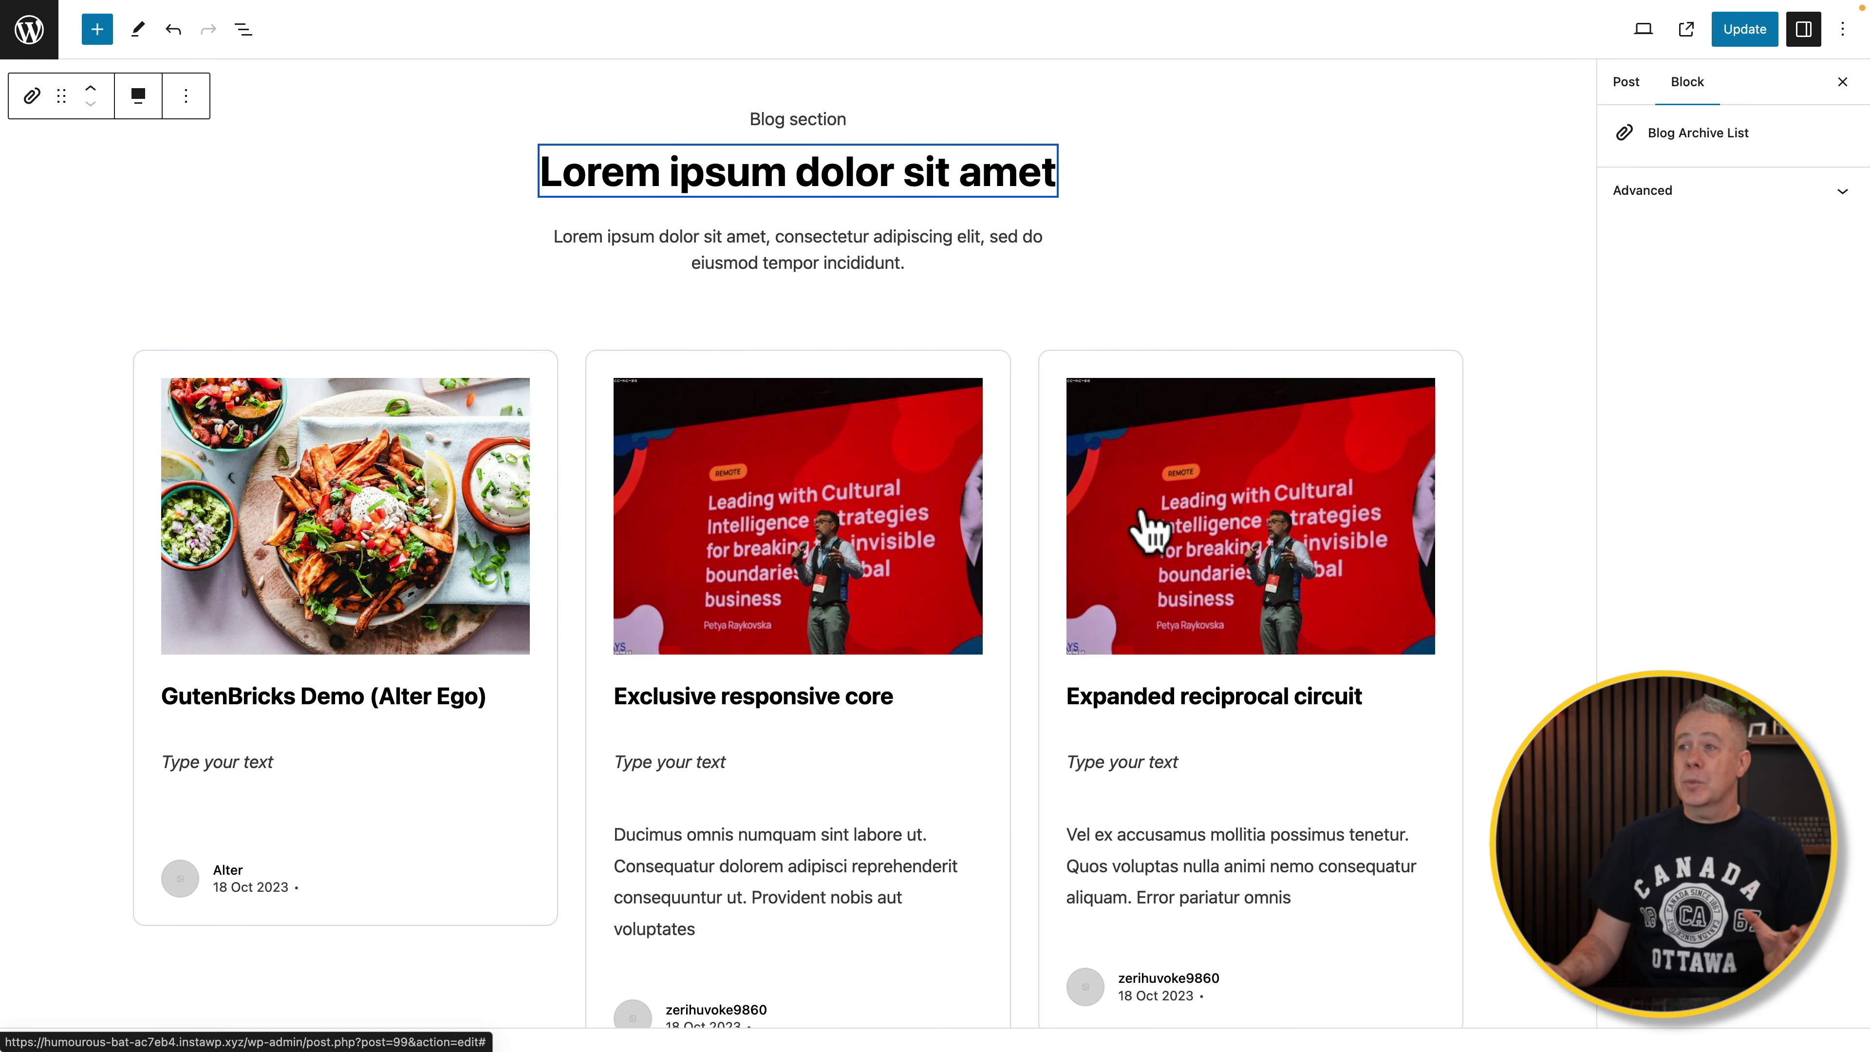
{"action": "scroll", "coordinate": [1151, 530], "scroll_direction": "up", "scroll_amount": 10}
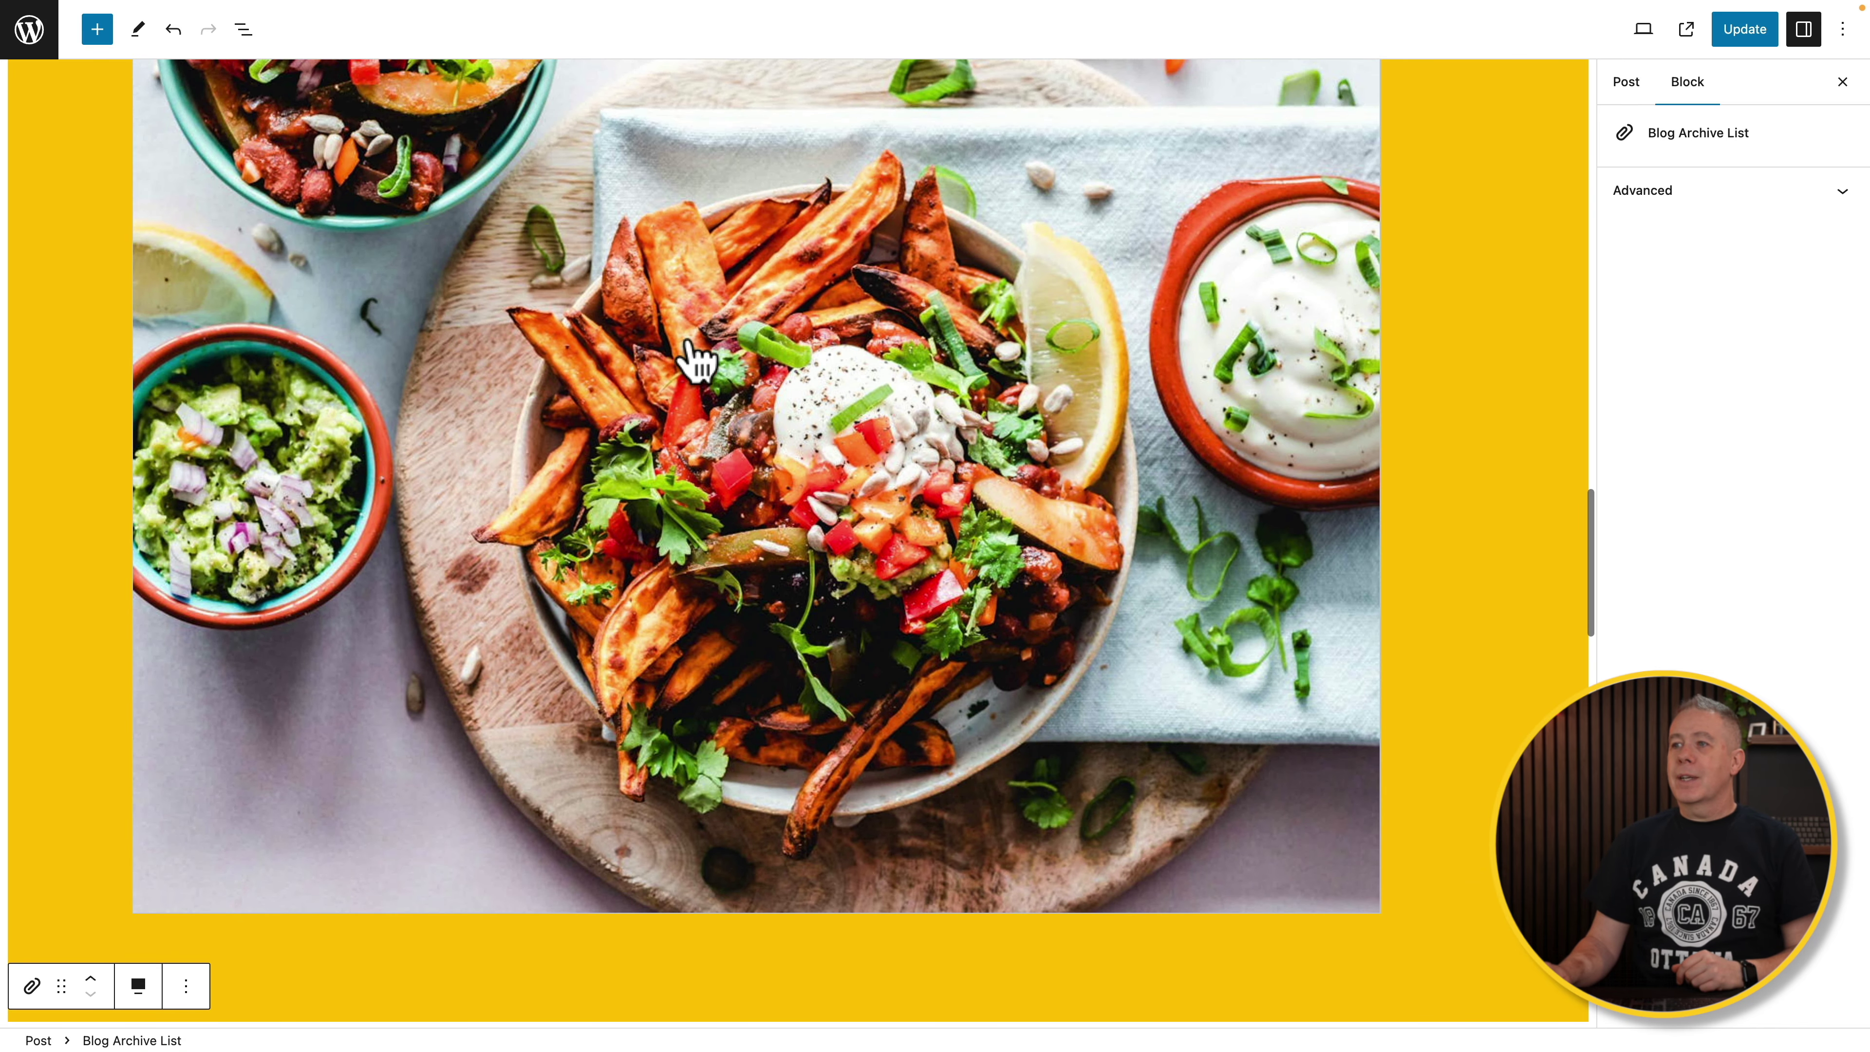
{"action": "scroll", "coordinate": [541, 556], "scroll_direction": "up", "scroll_amount": 8}
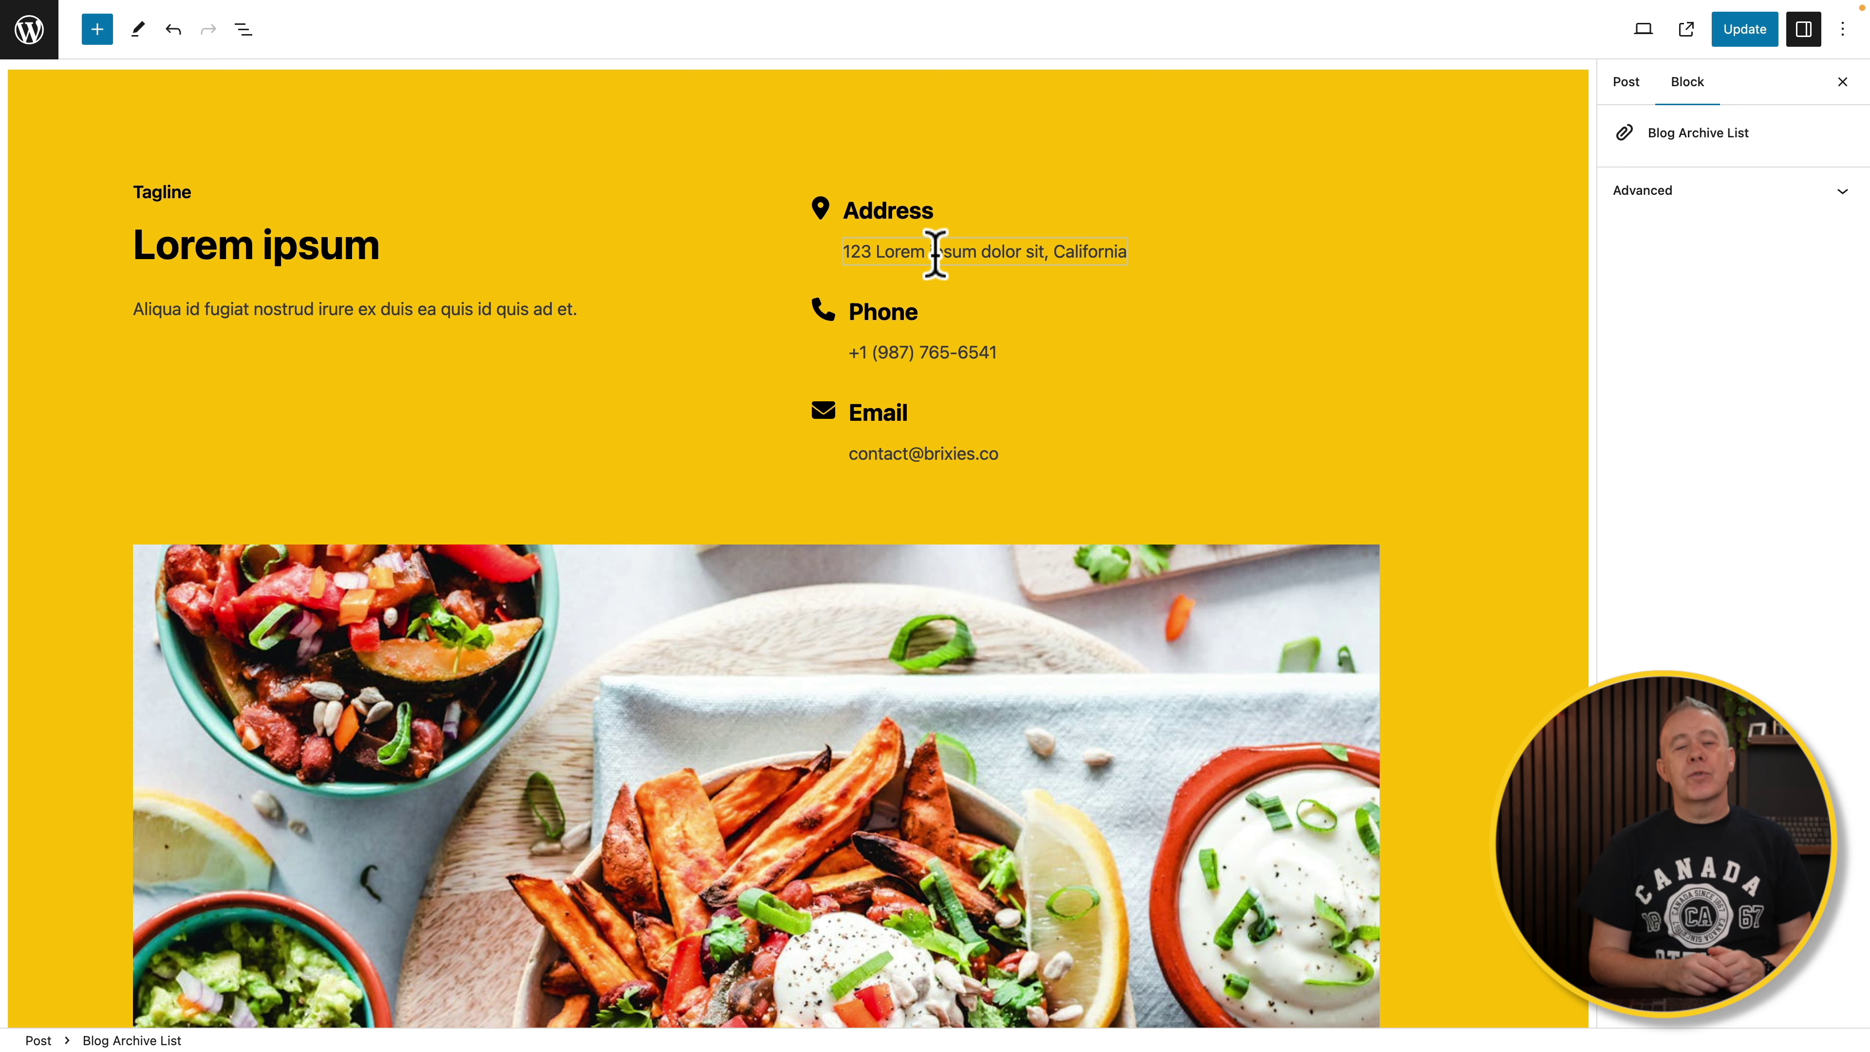
- With the Contact block selected, browse the patterns in the block inserter
{"action": "mouse_move", "coordinate": [544, 3]}
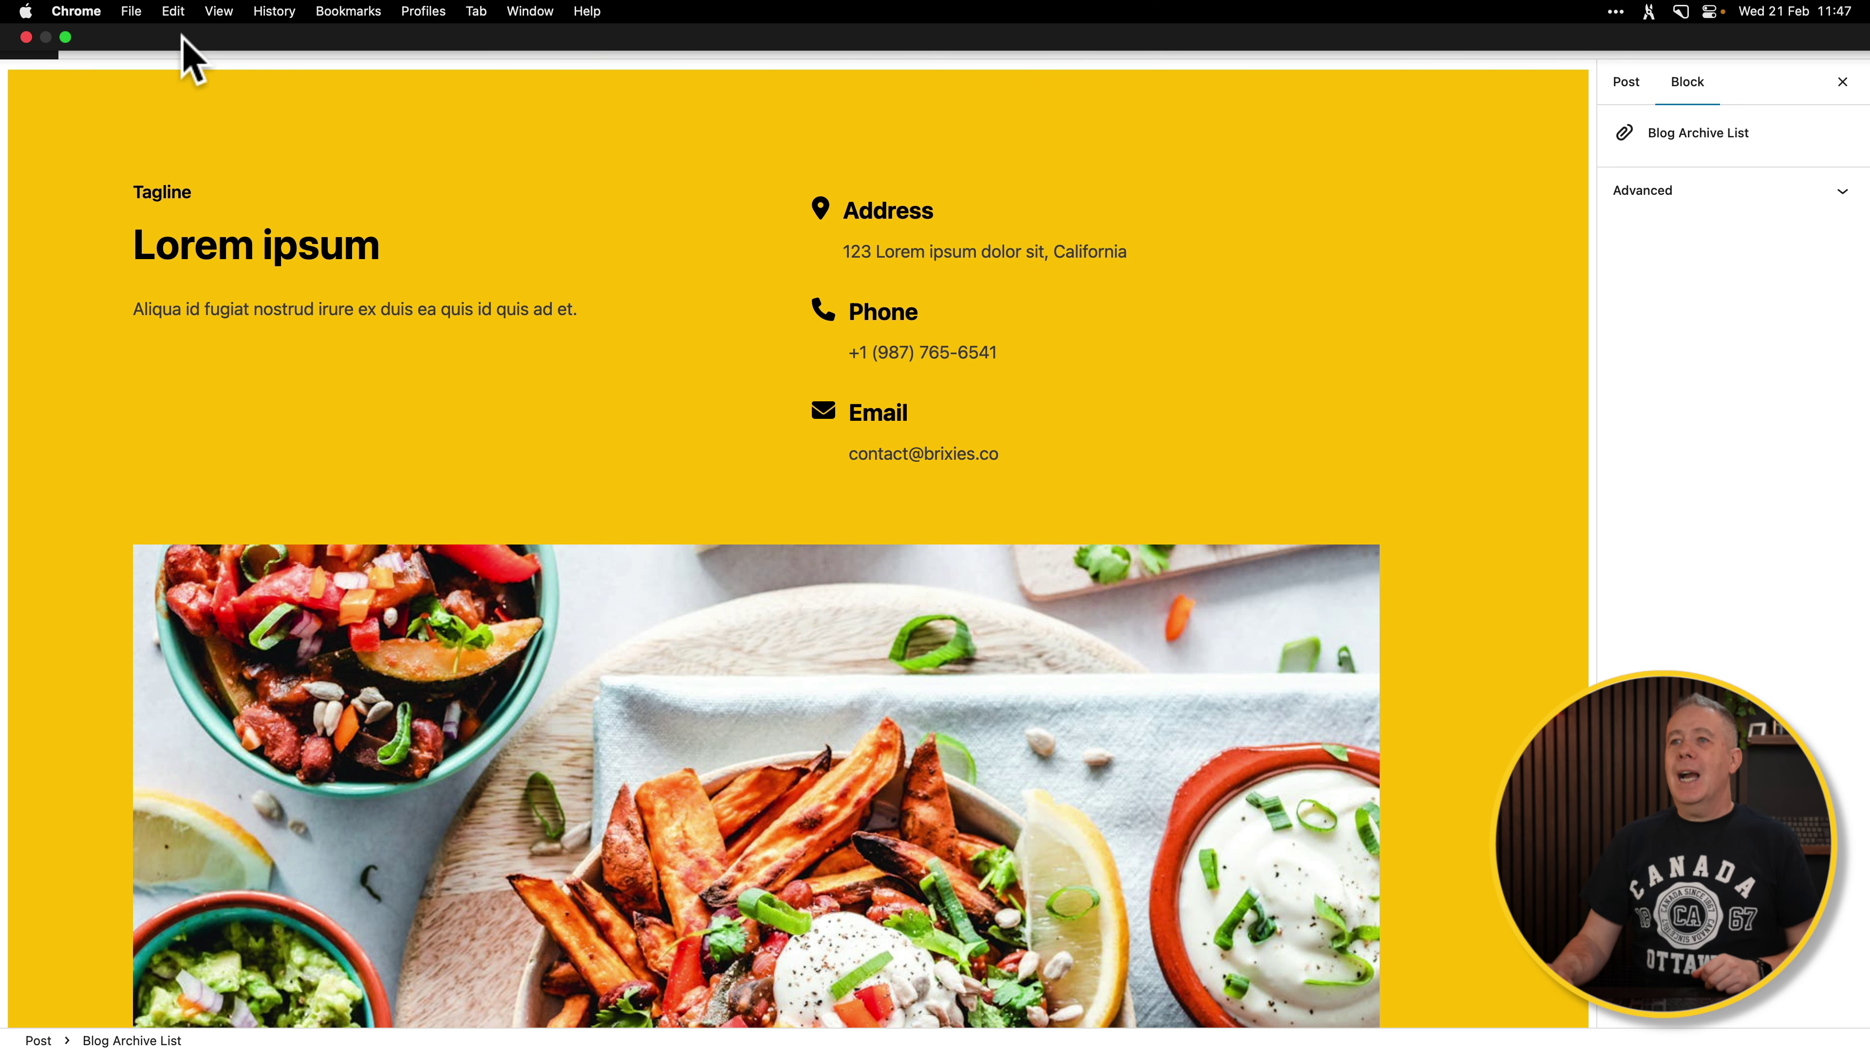
{"action": "left_click", "coordinate": [111, 79]}
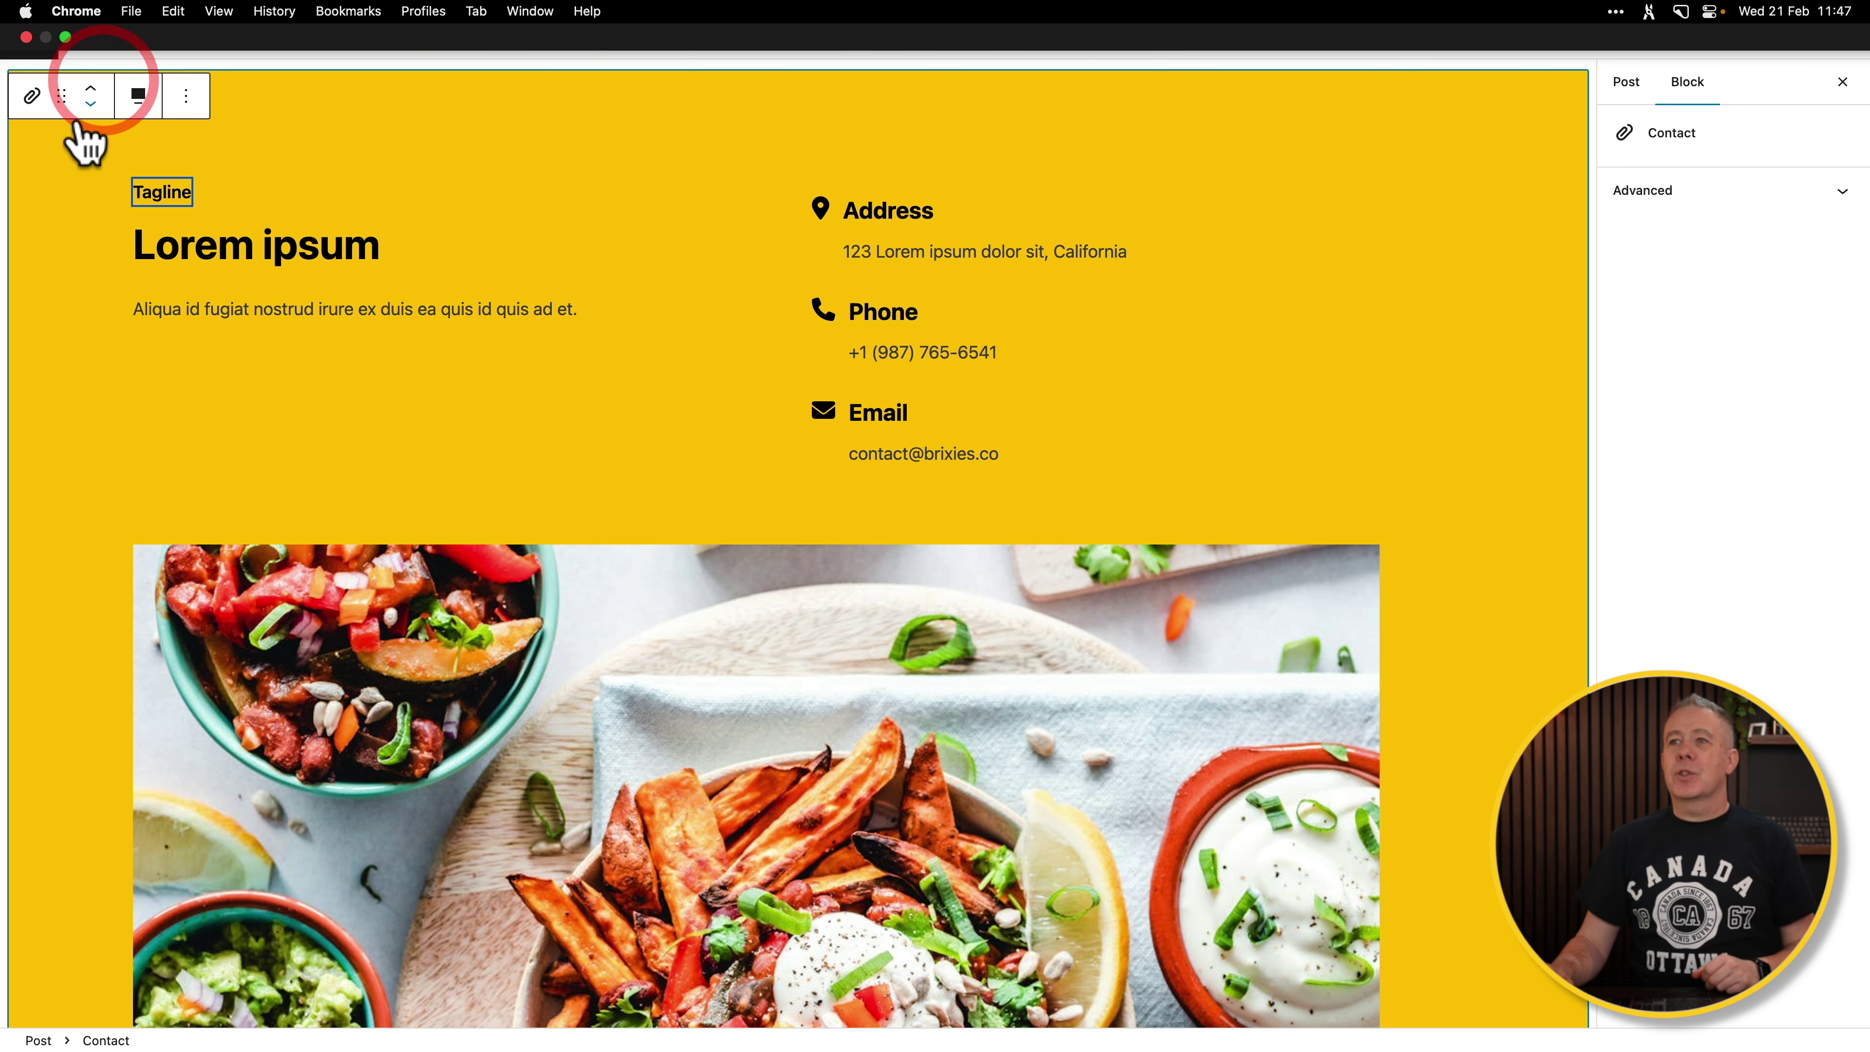
{"action": "left_click", "coordinate": [96, 30]}
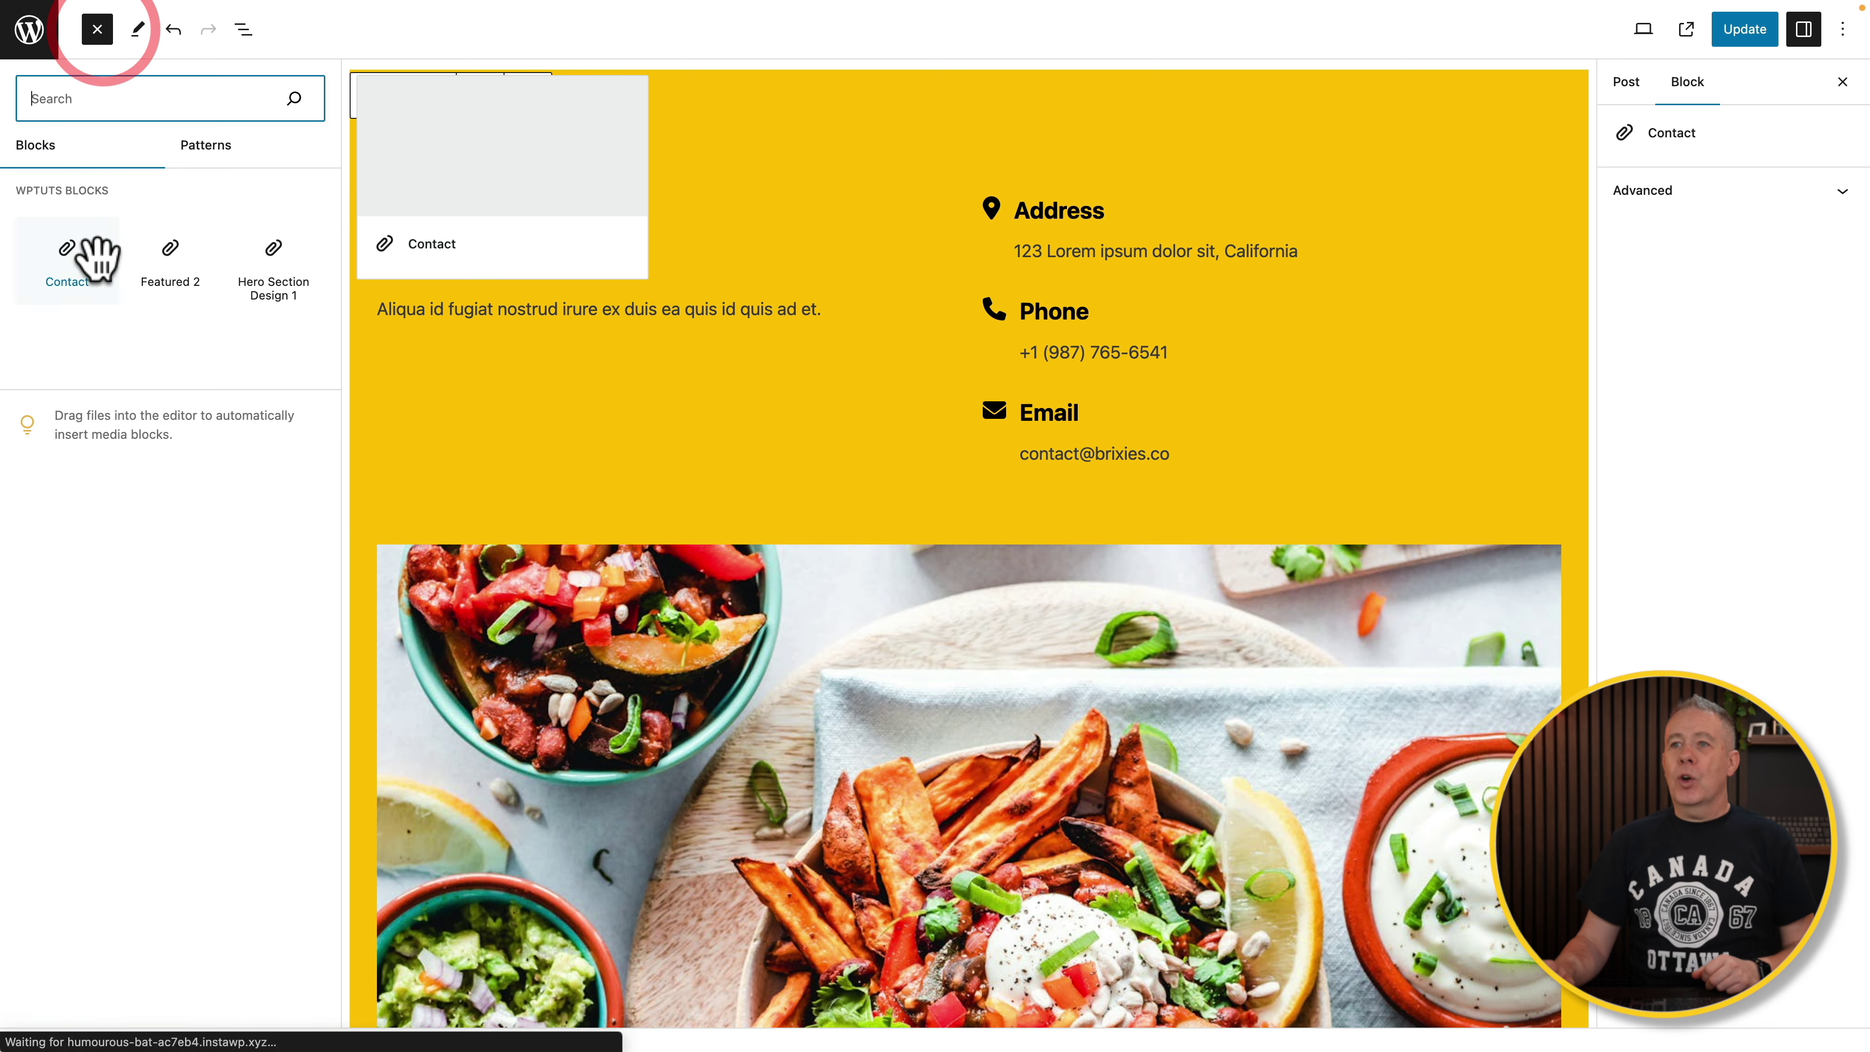
{"action": "left_click", "coordinate": [206, 145]}
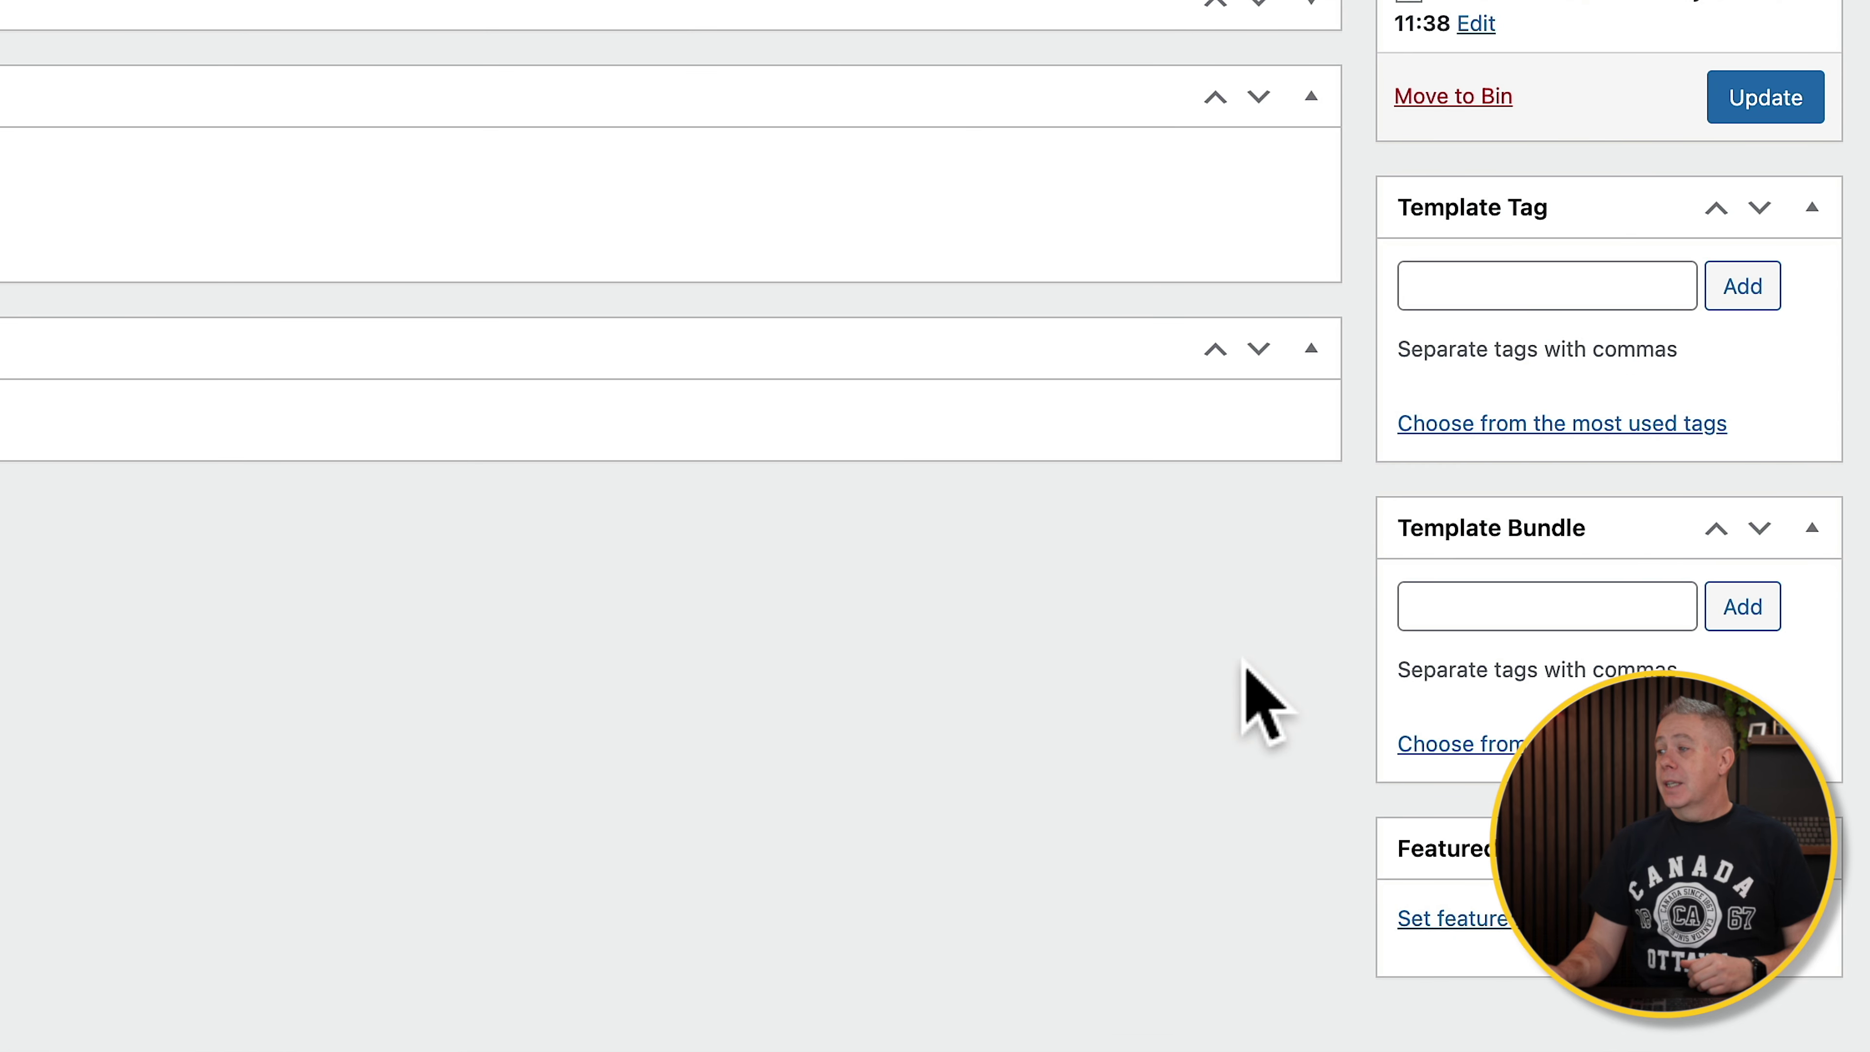
{"action": "scroll", "coordinate": [1244, 685], "scroll_direction": "down", "scroll_amount": 2}
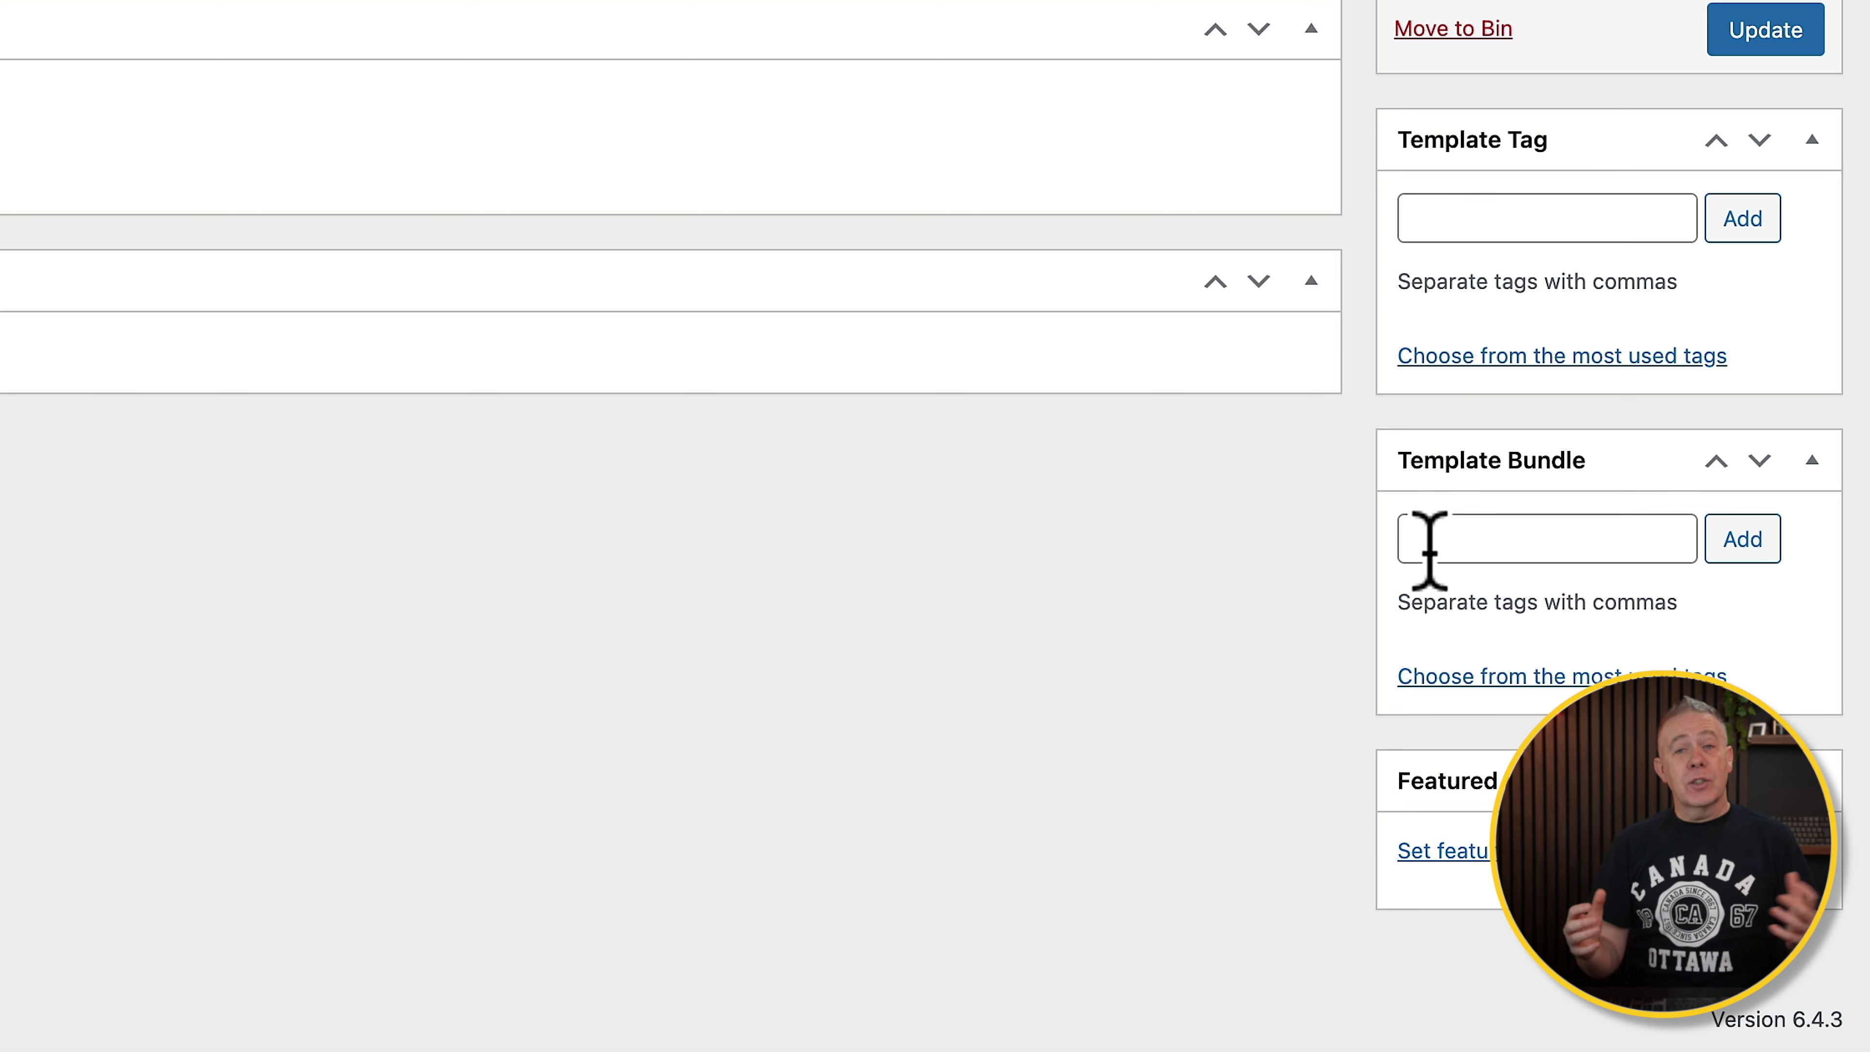
- Add the 'Block' template bundle to the Contact template and update it
{"action": "left_click", "coordinate": [1428, 549]}
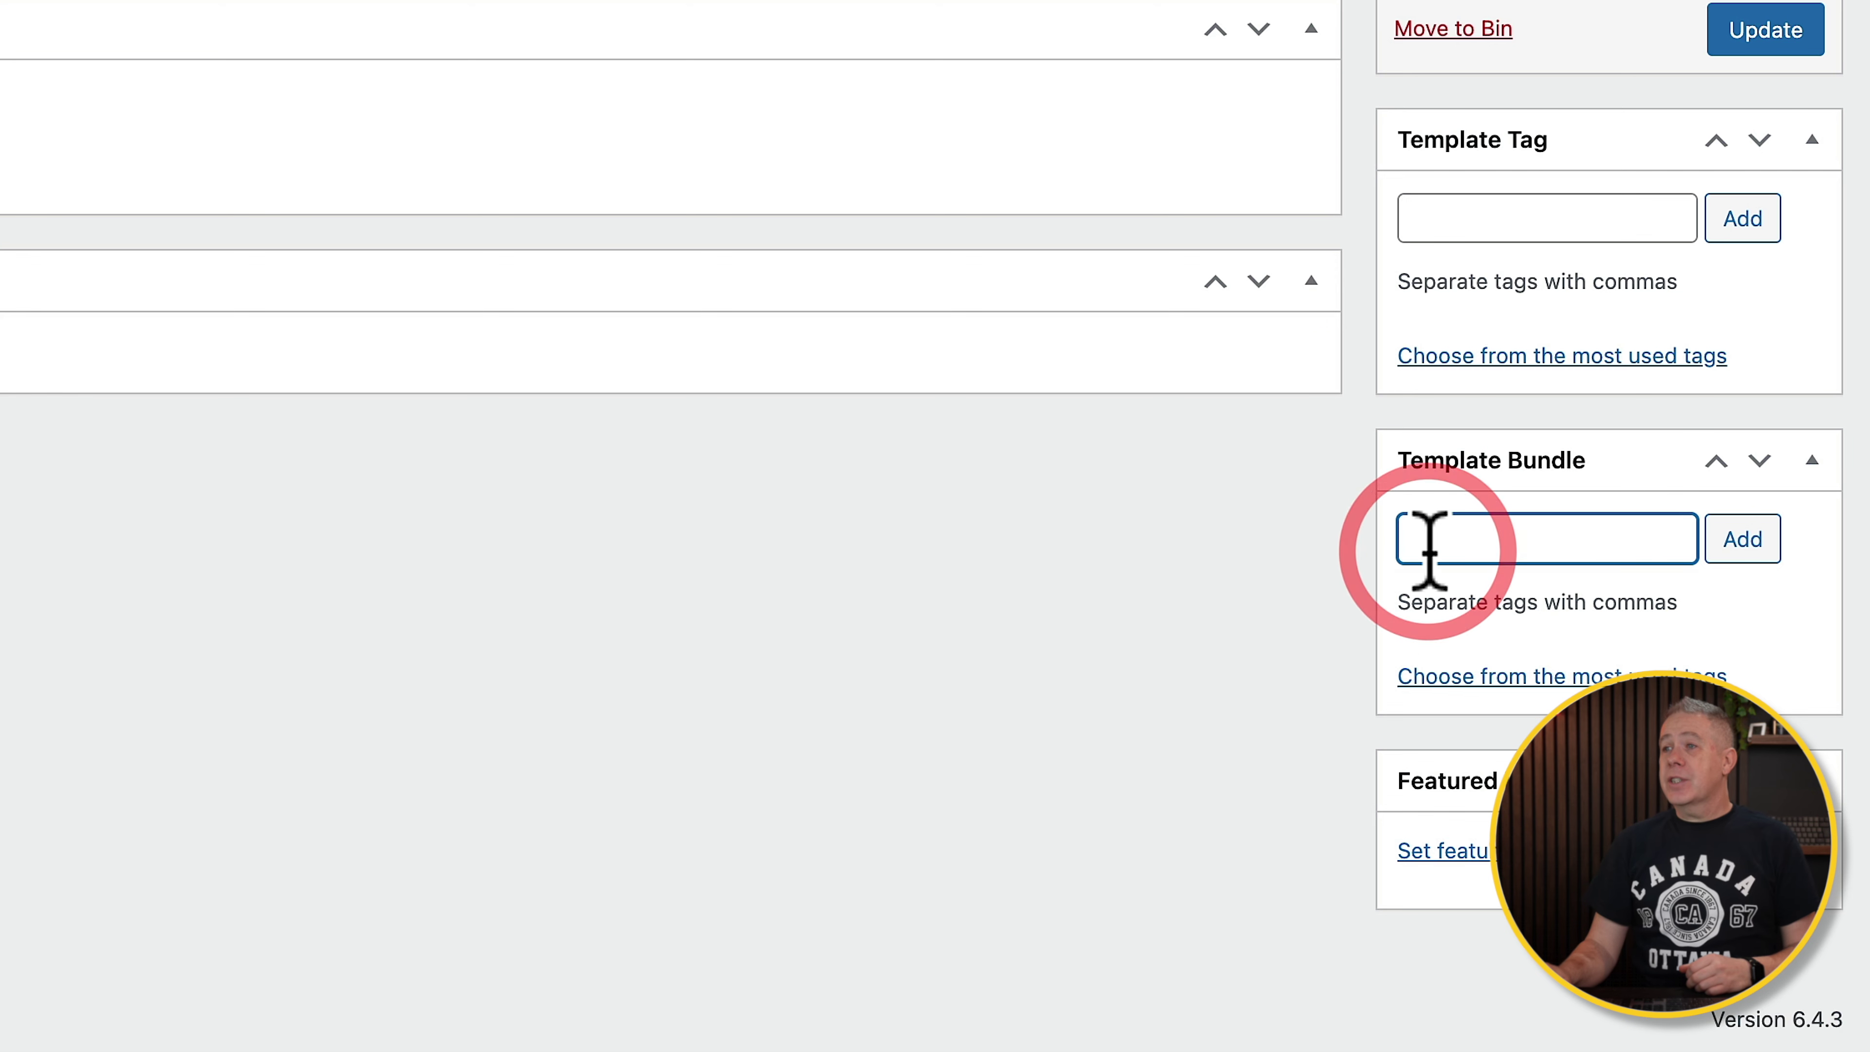
{"action": "left_click", "coordinate": [1545, 532]}
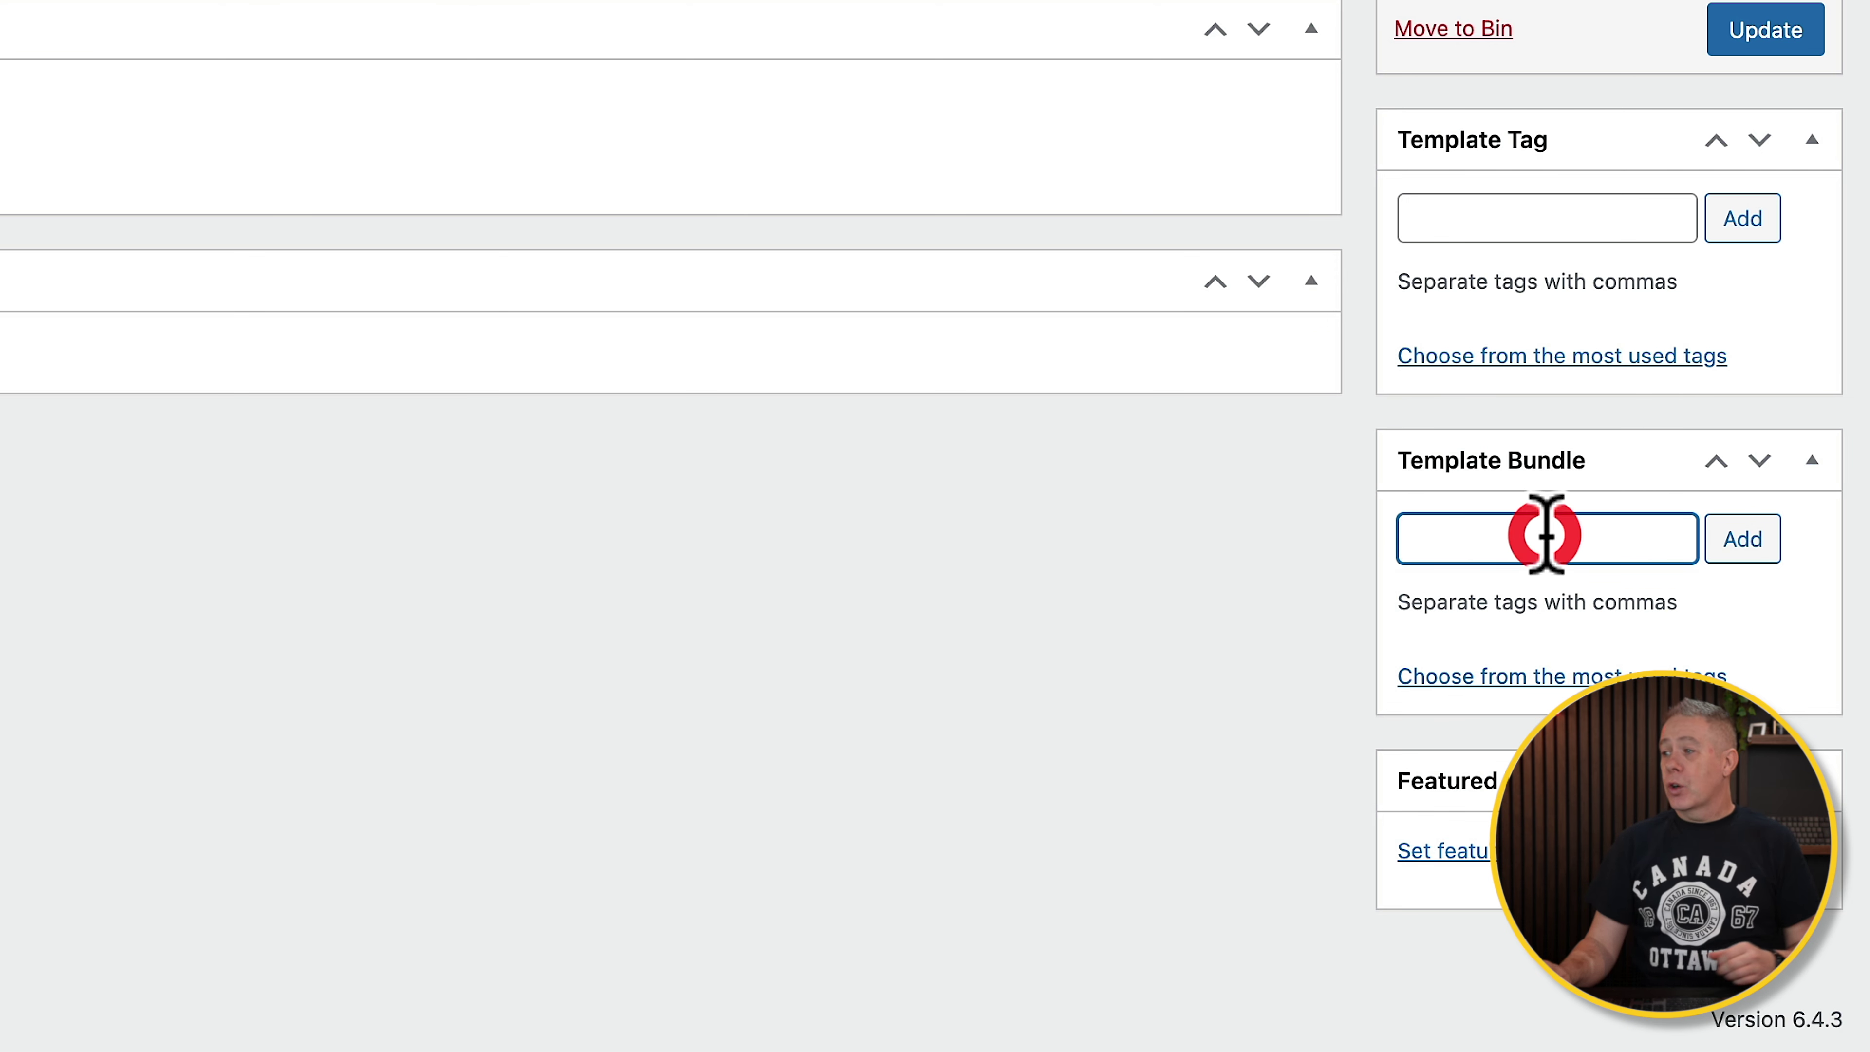
{"action": "key", "text": "shift"}
{"action": "type", "text": "Block"}
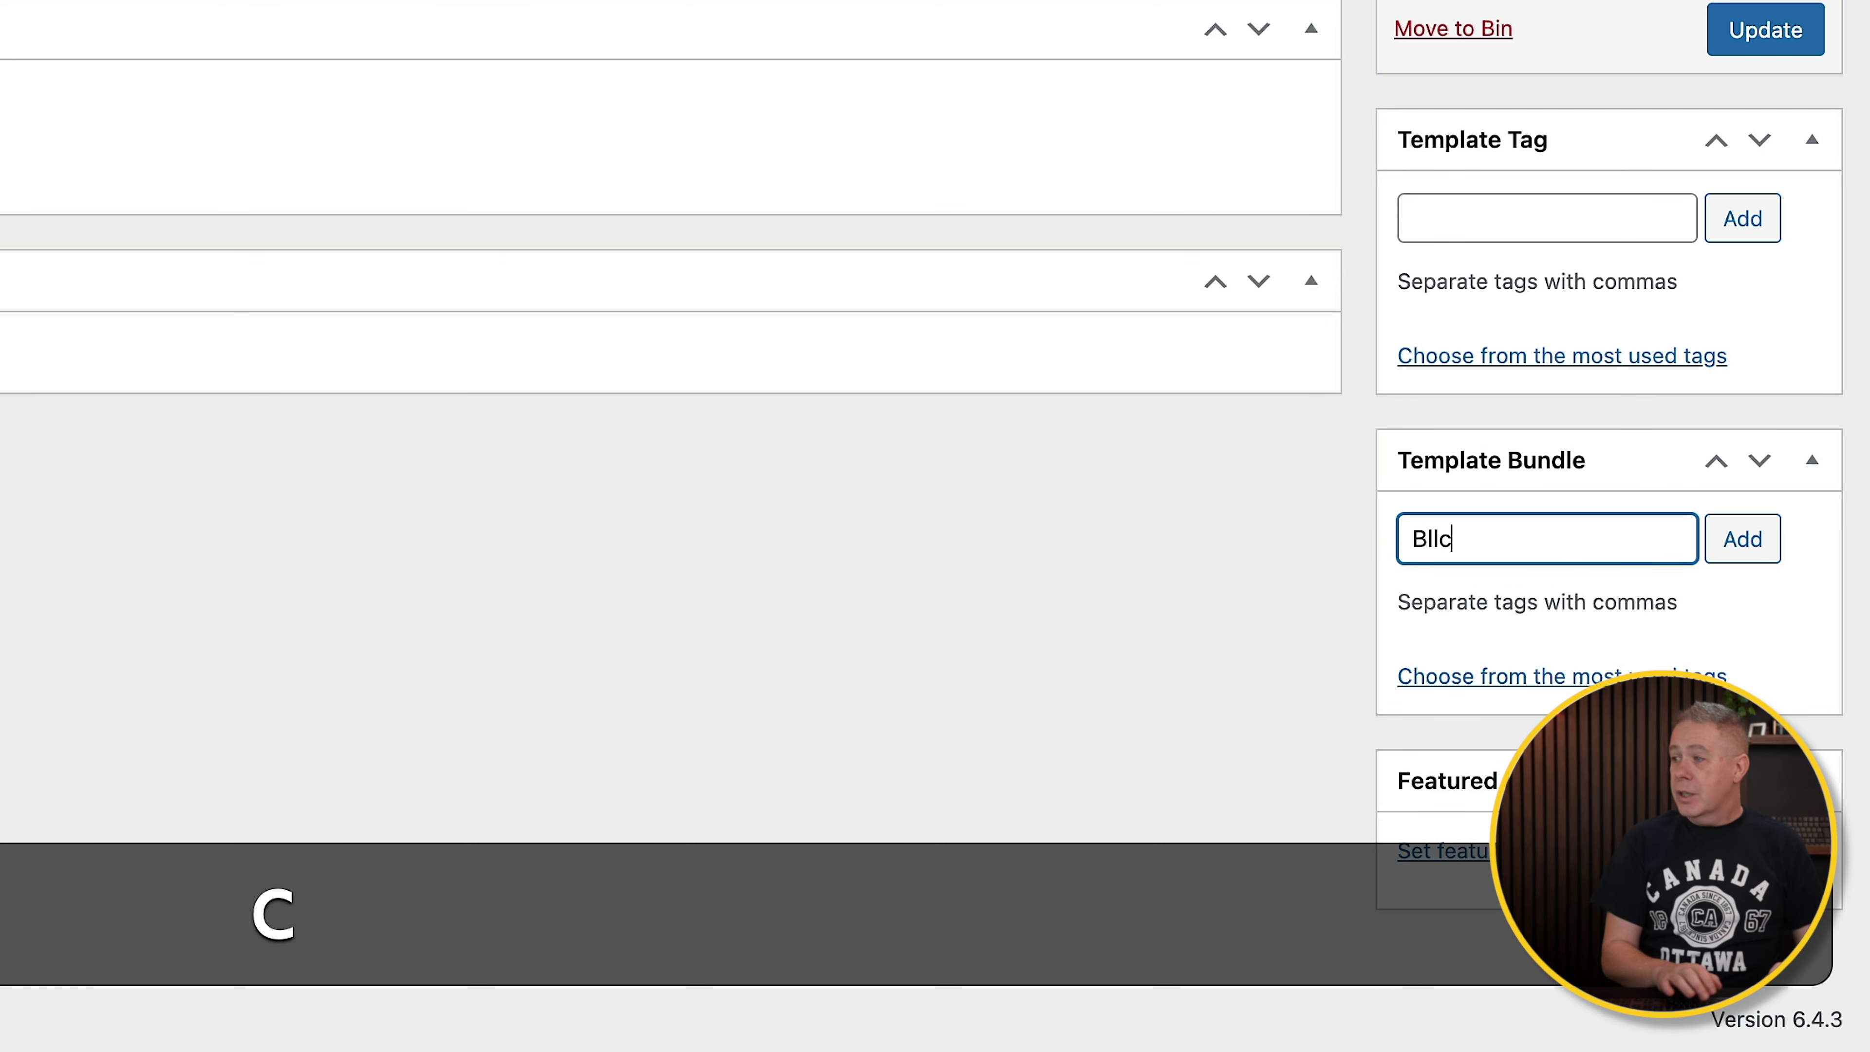
{"action": "left_click", "coordinate": [1737, 539]}
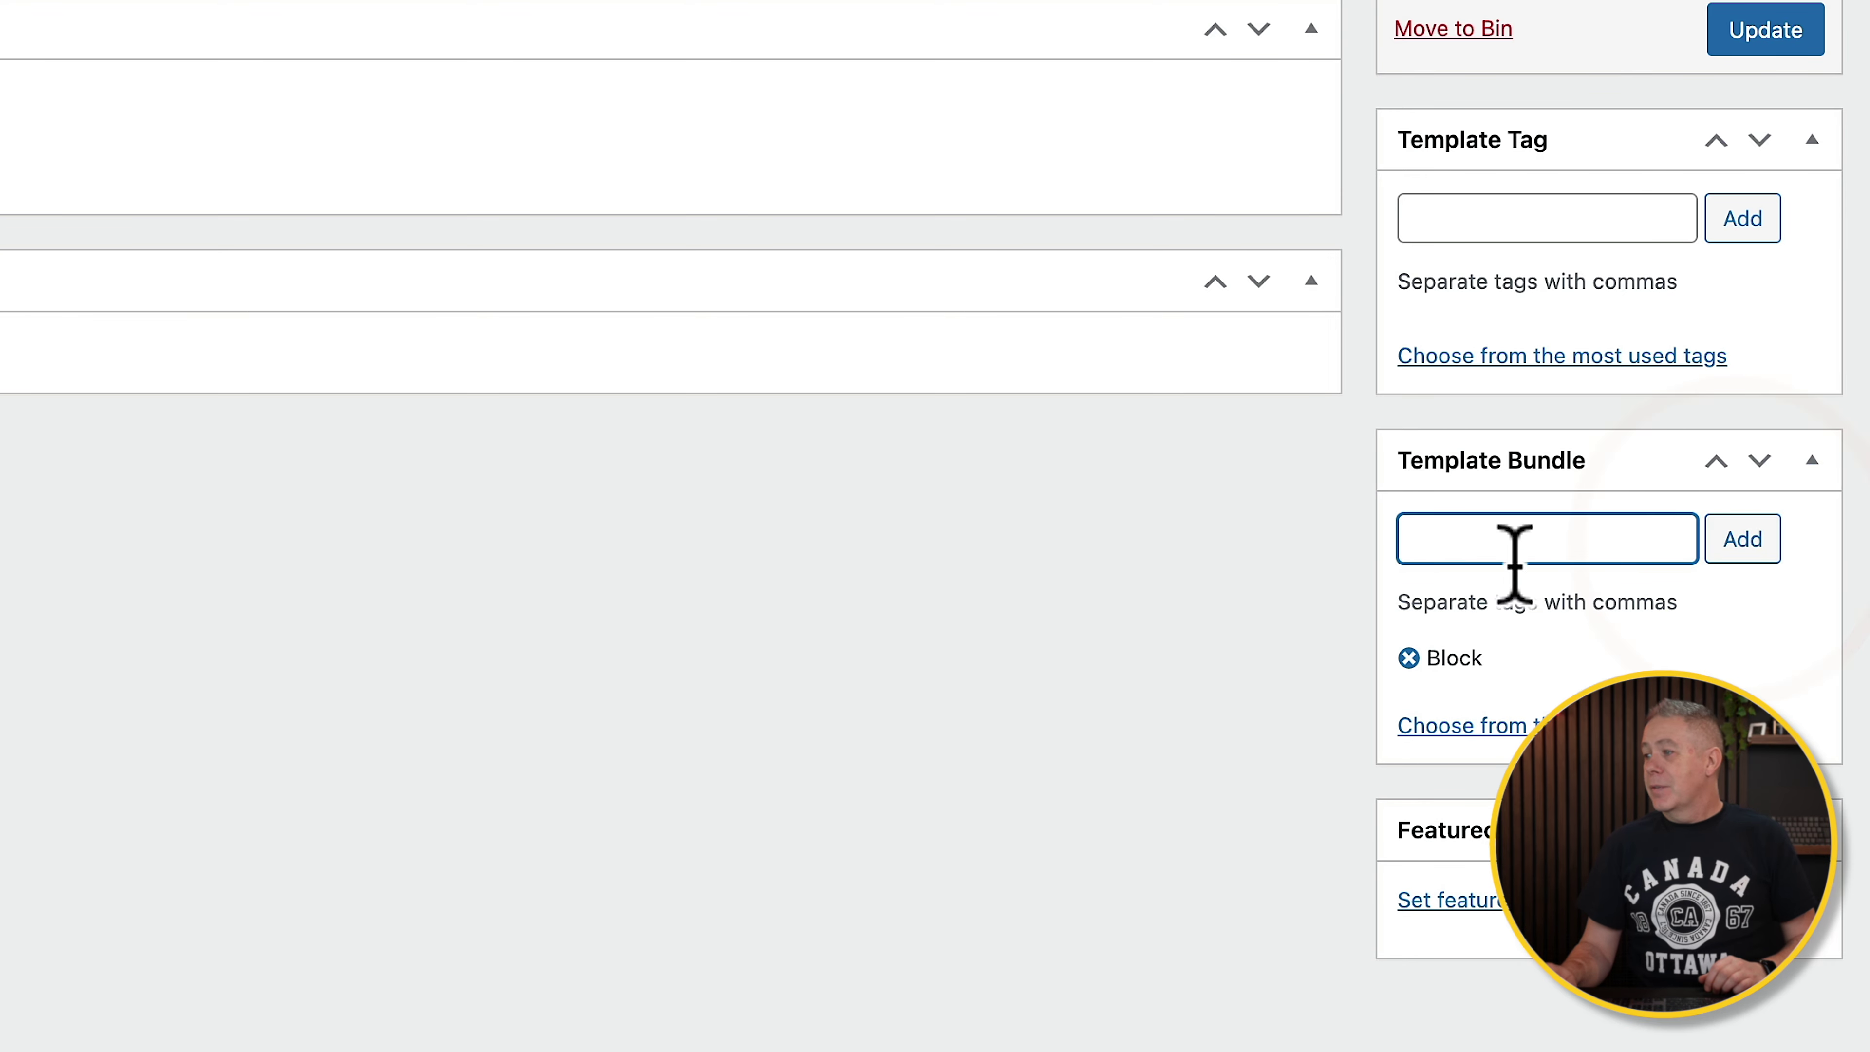
{"action": "left_click", "coordinate": [1767, 41]}
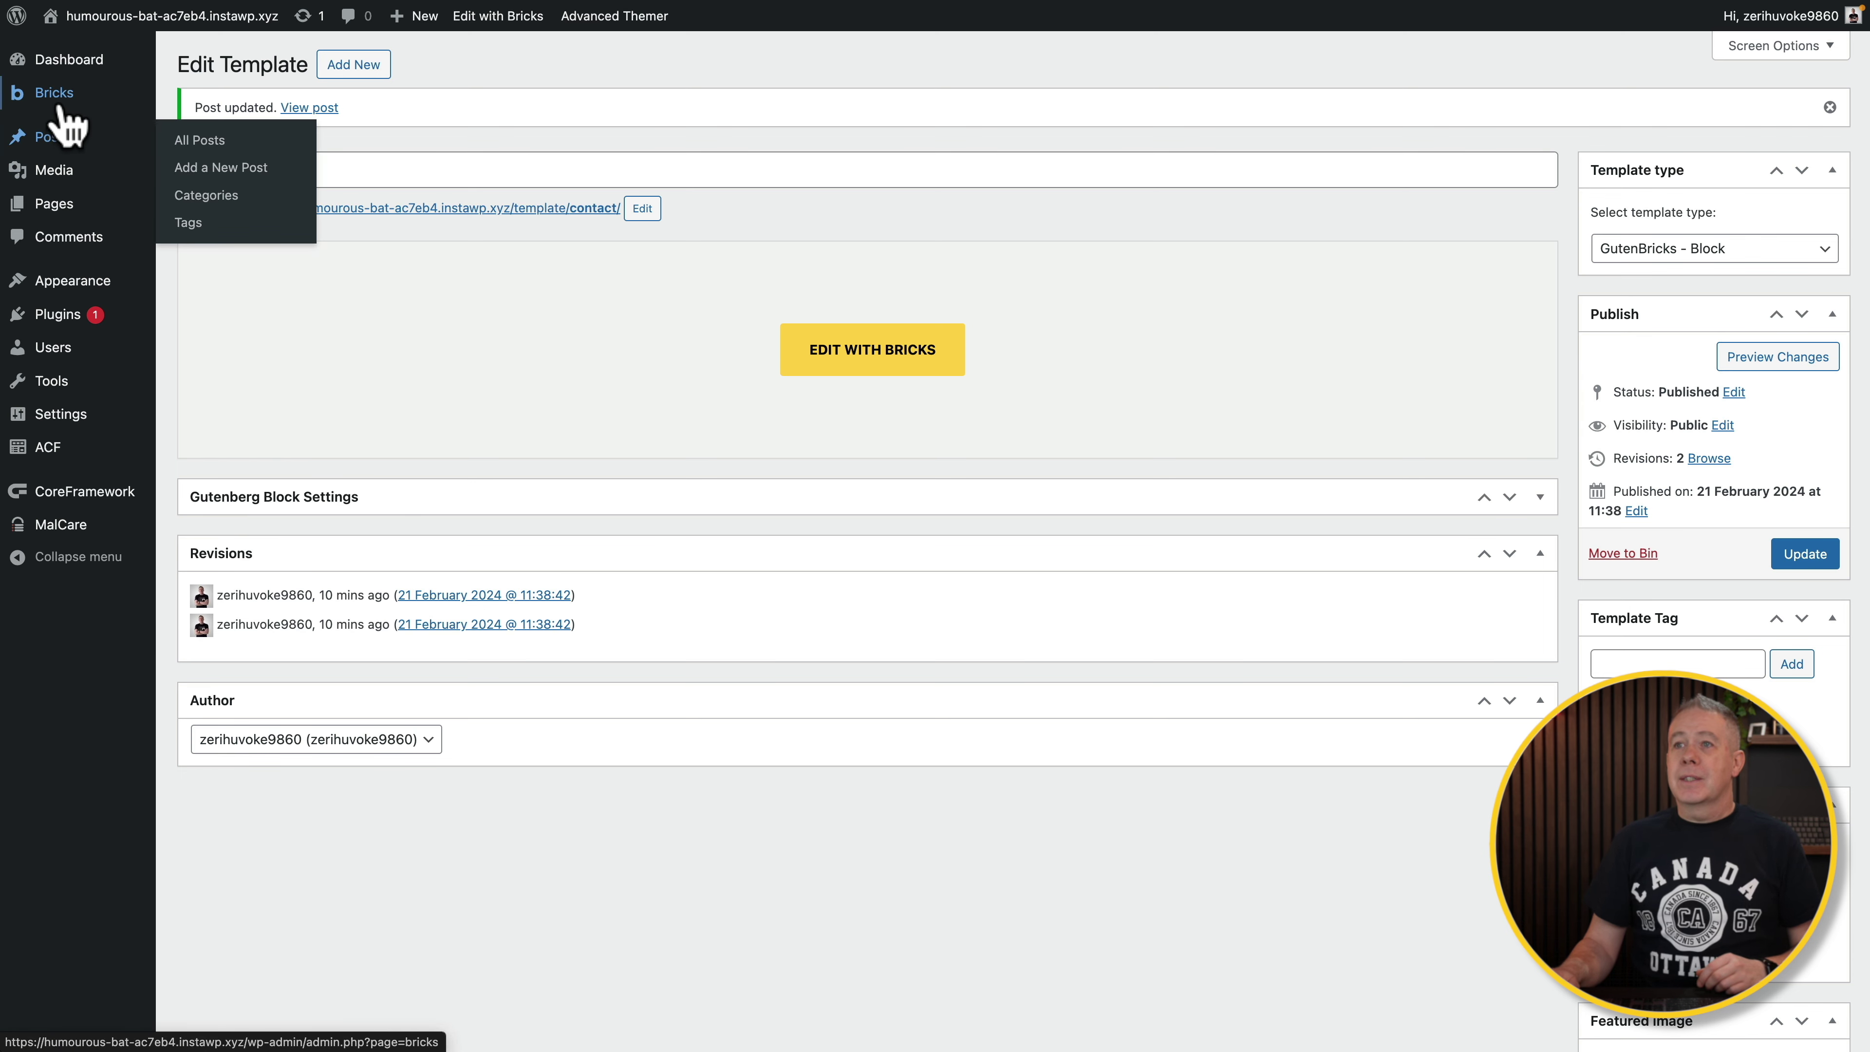
- Open the Blog Archive List template from Bricks Templates, then the GutenBricks settings page
{"action": "mouse_move", "coordinate": [55, 94]}
{"action": "left_click", "coordinate": [190, 125]}
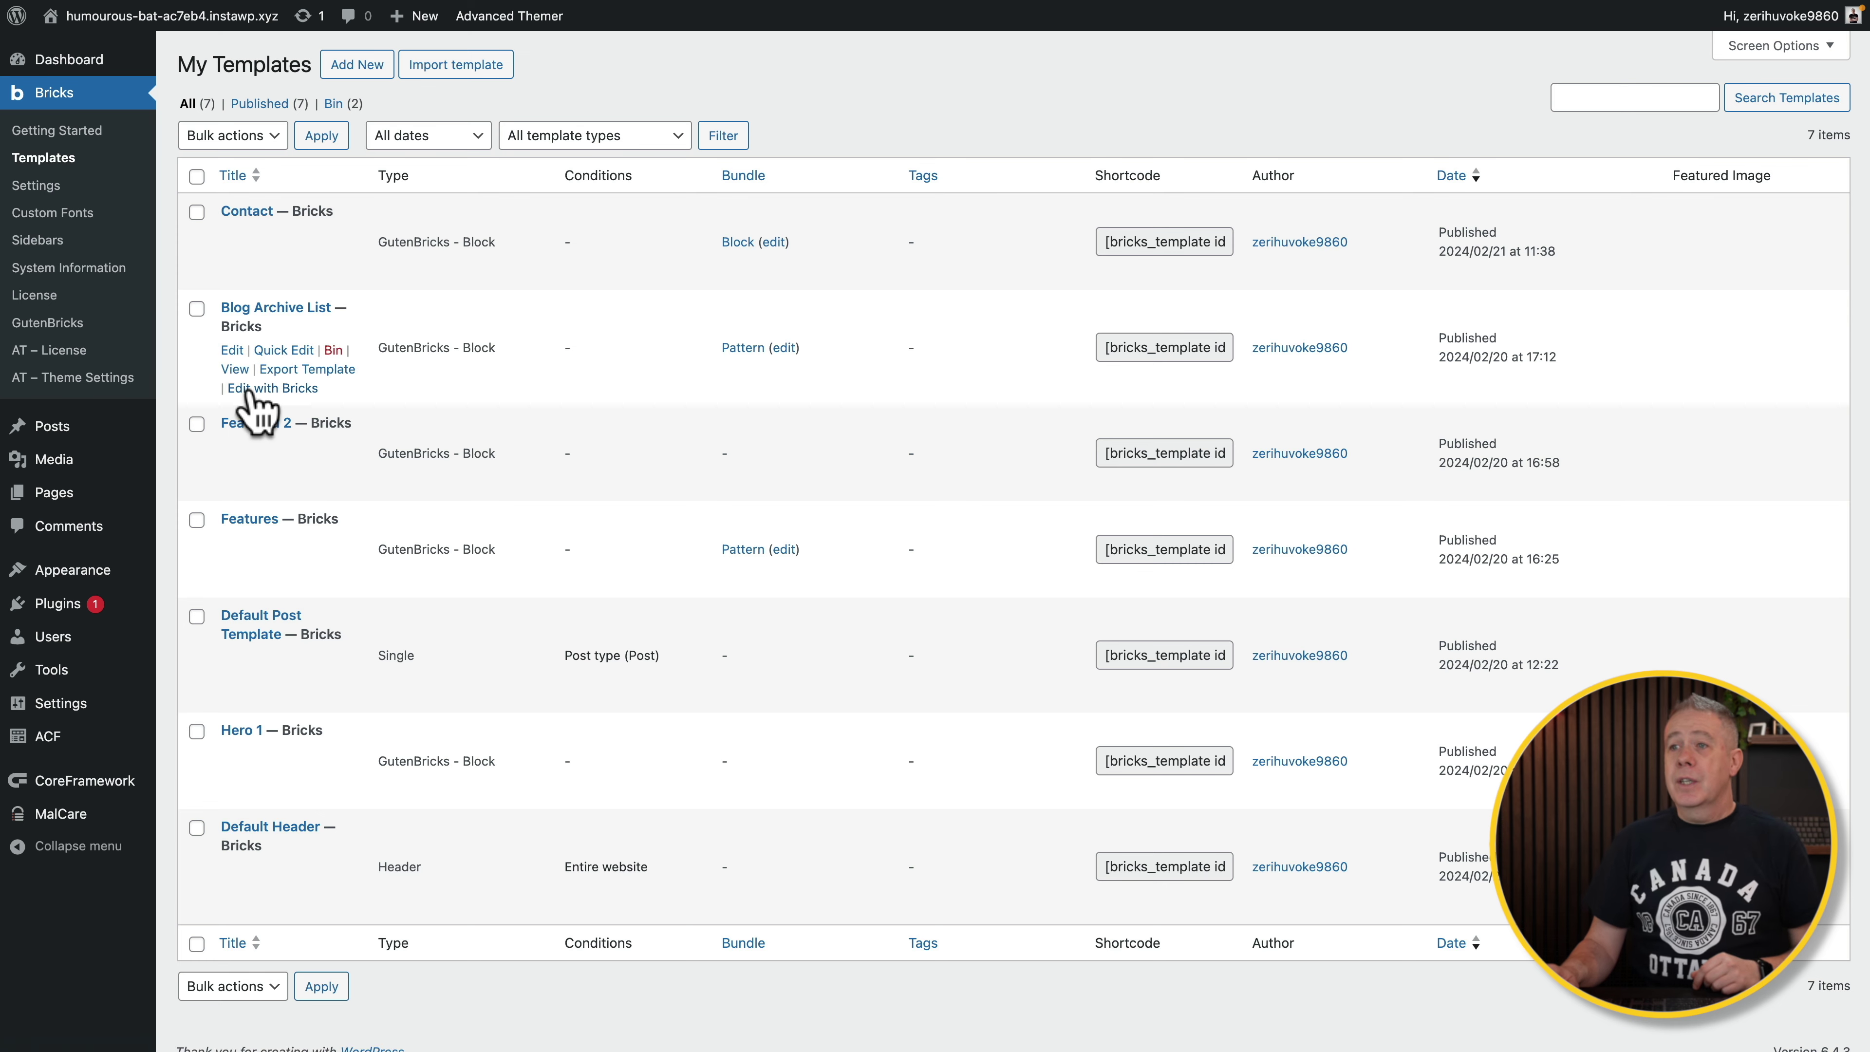
{"action": "left_click", "coordinate": [230, 350]}
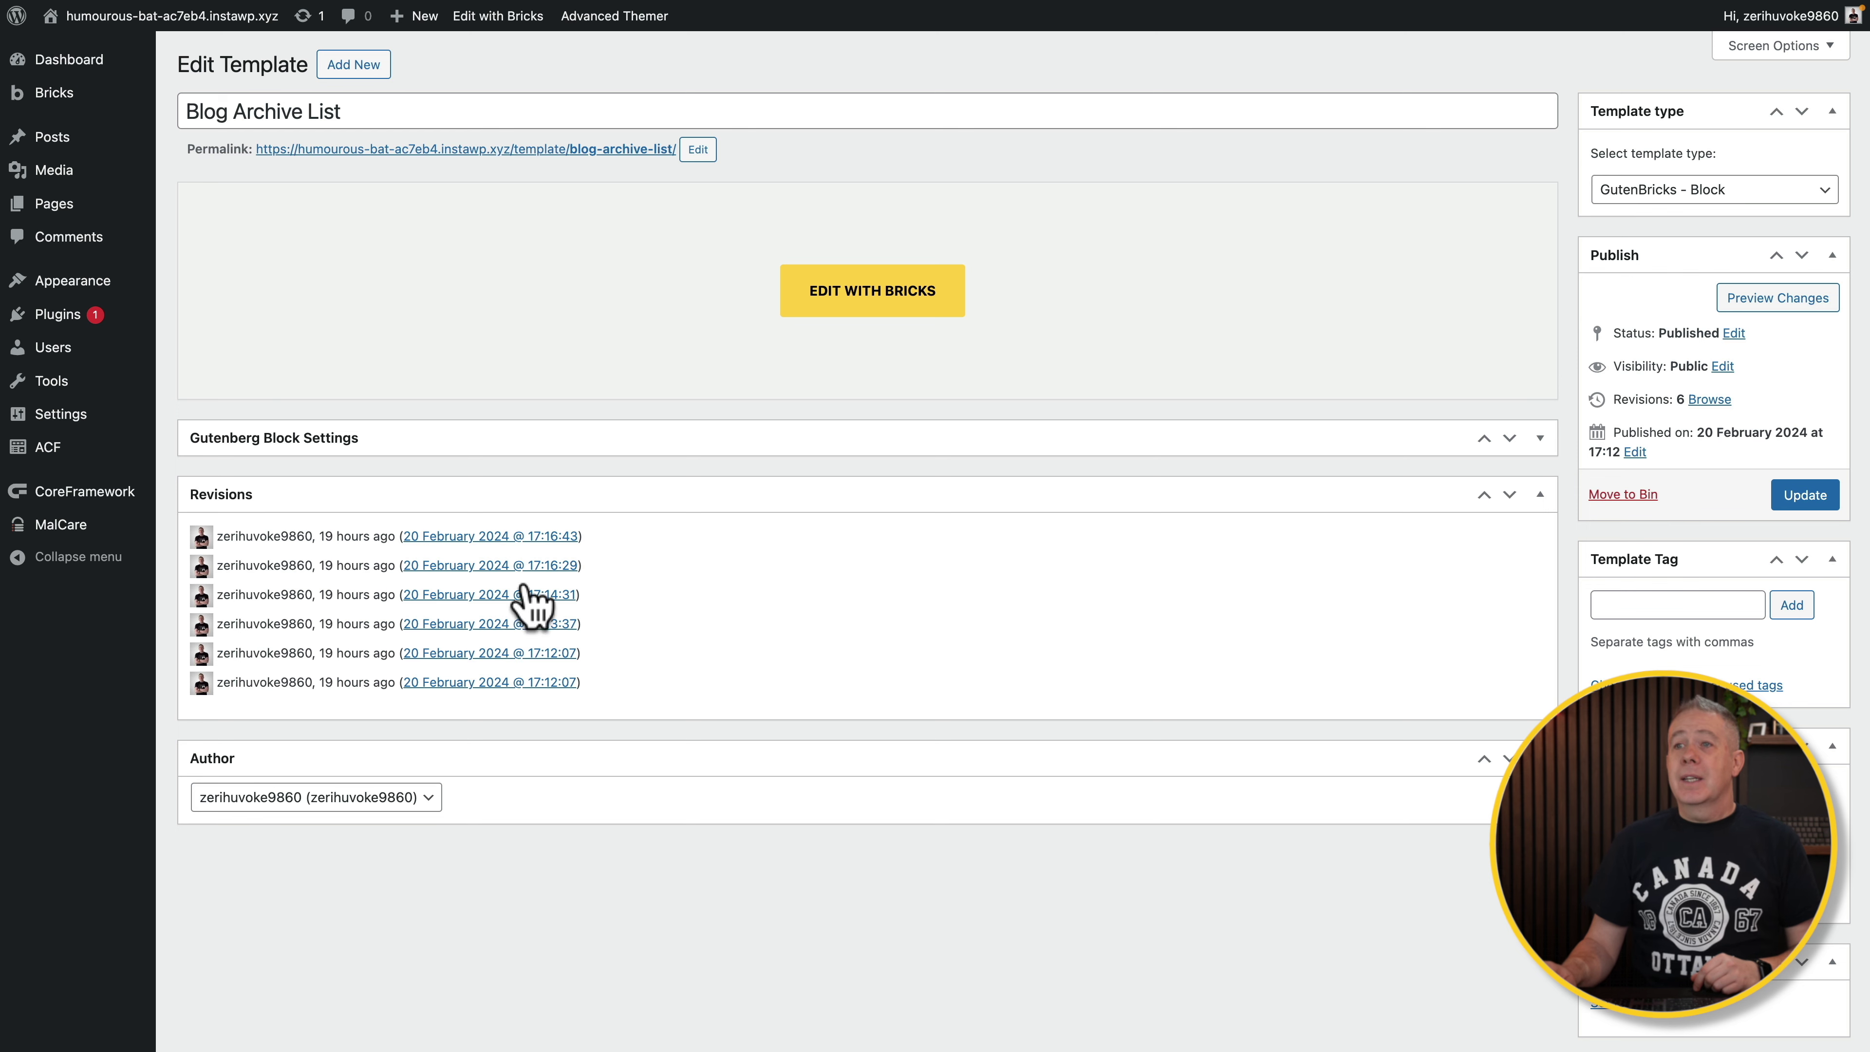
{"action": "mouse_move", "coordinate": [66, 93]}
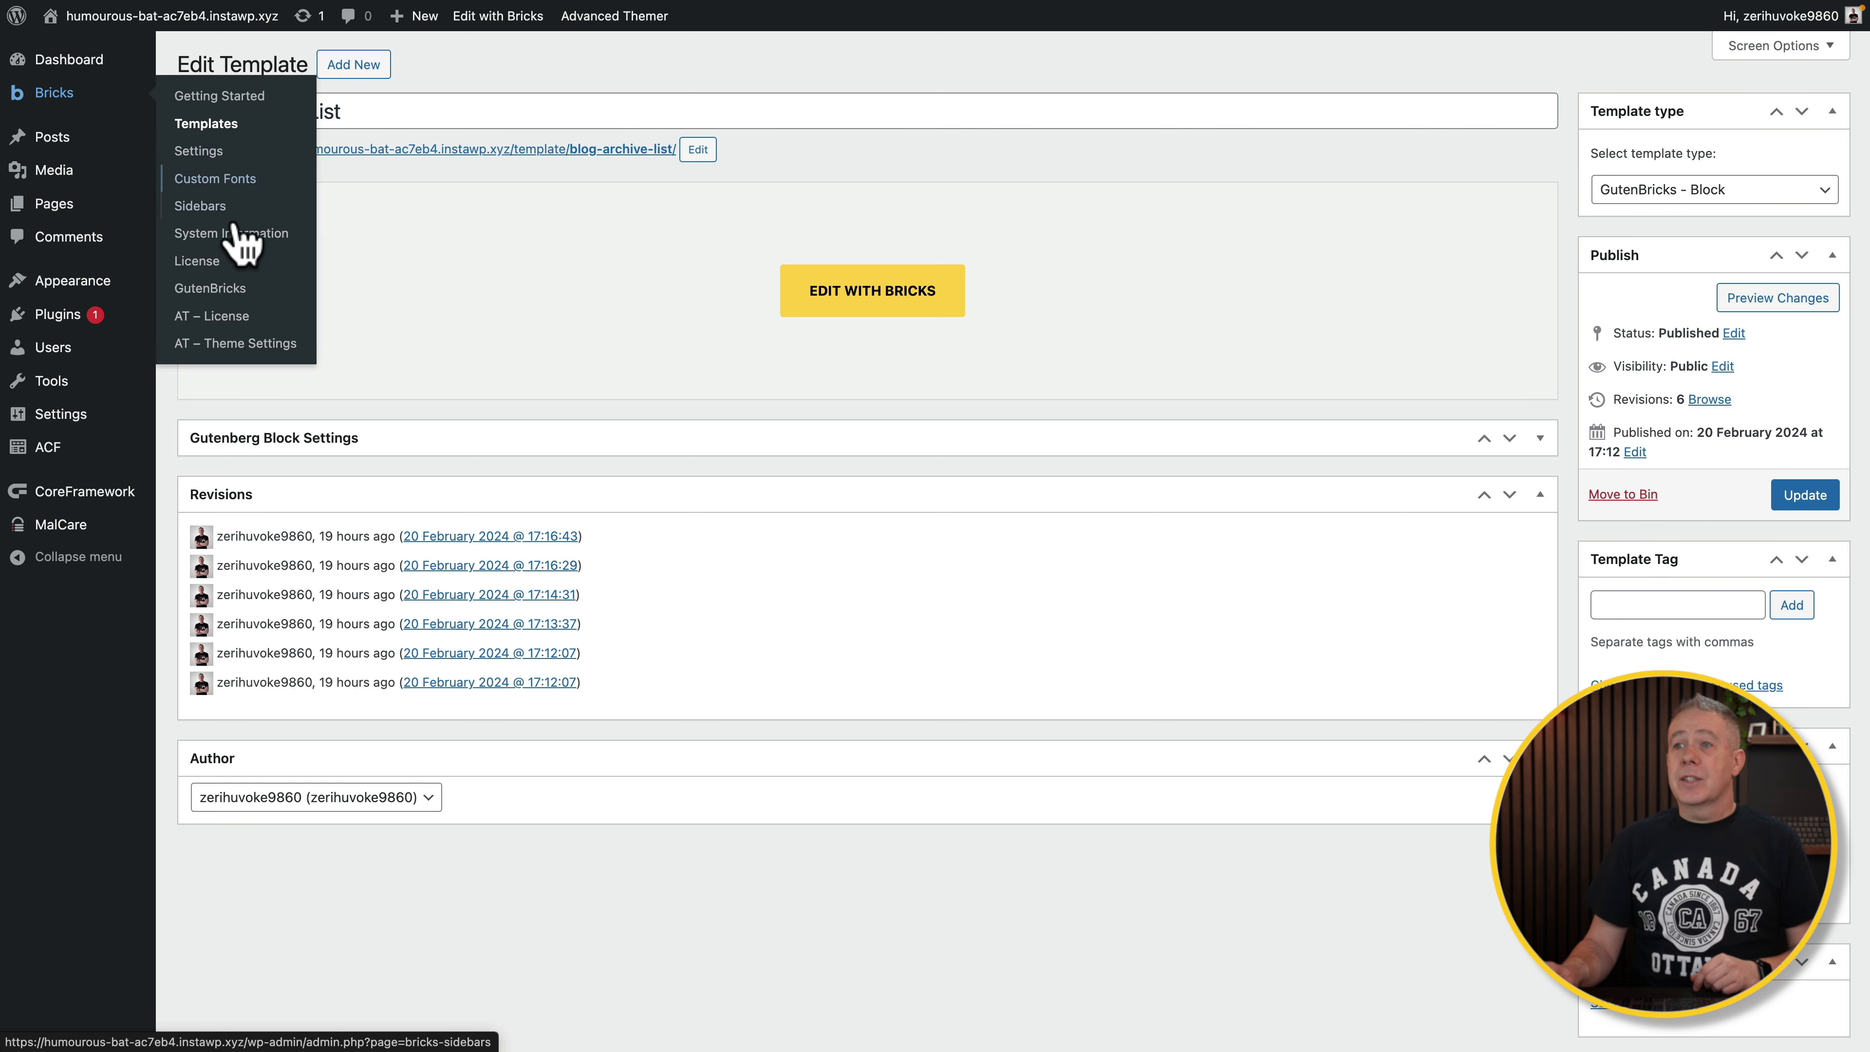
{"action": "left_click", "coordinate": [218, 291]}
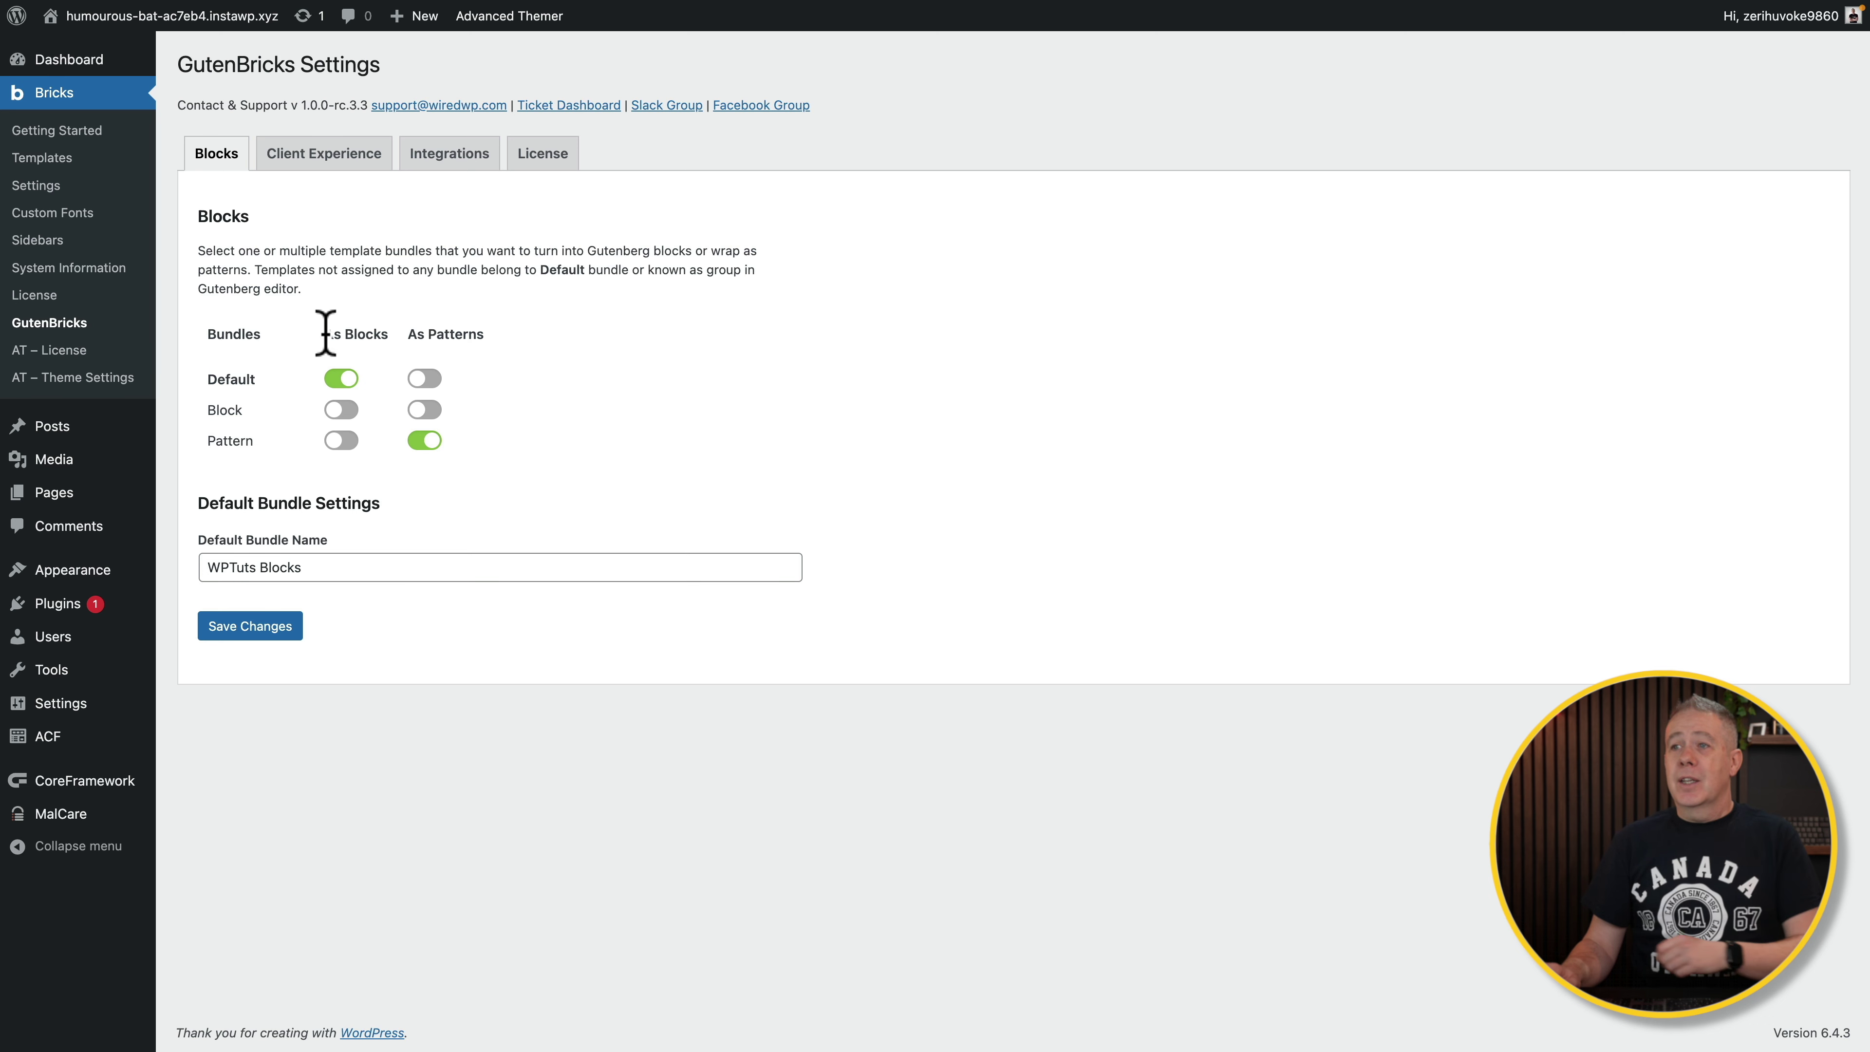
- Enable As Blocks for the Block and Default bundles, save, and view Client Experience options
{"action": "left_click", "coordinate": [342, 409]}
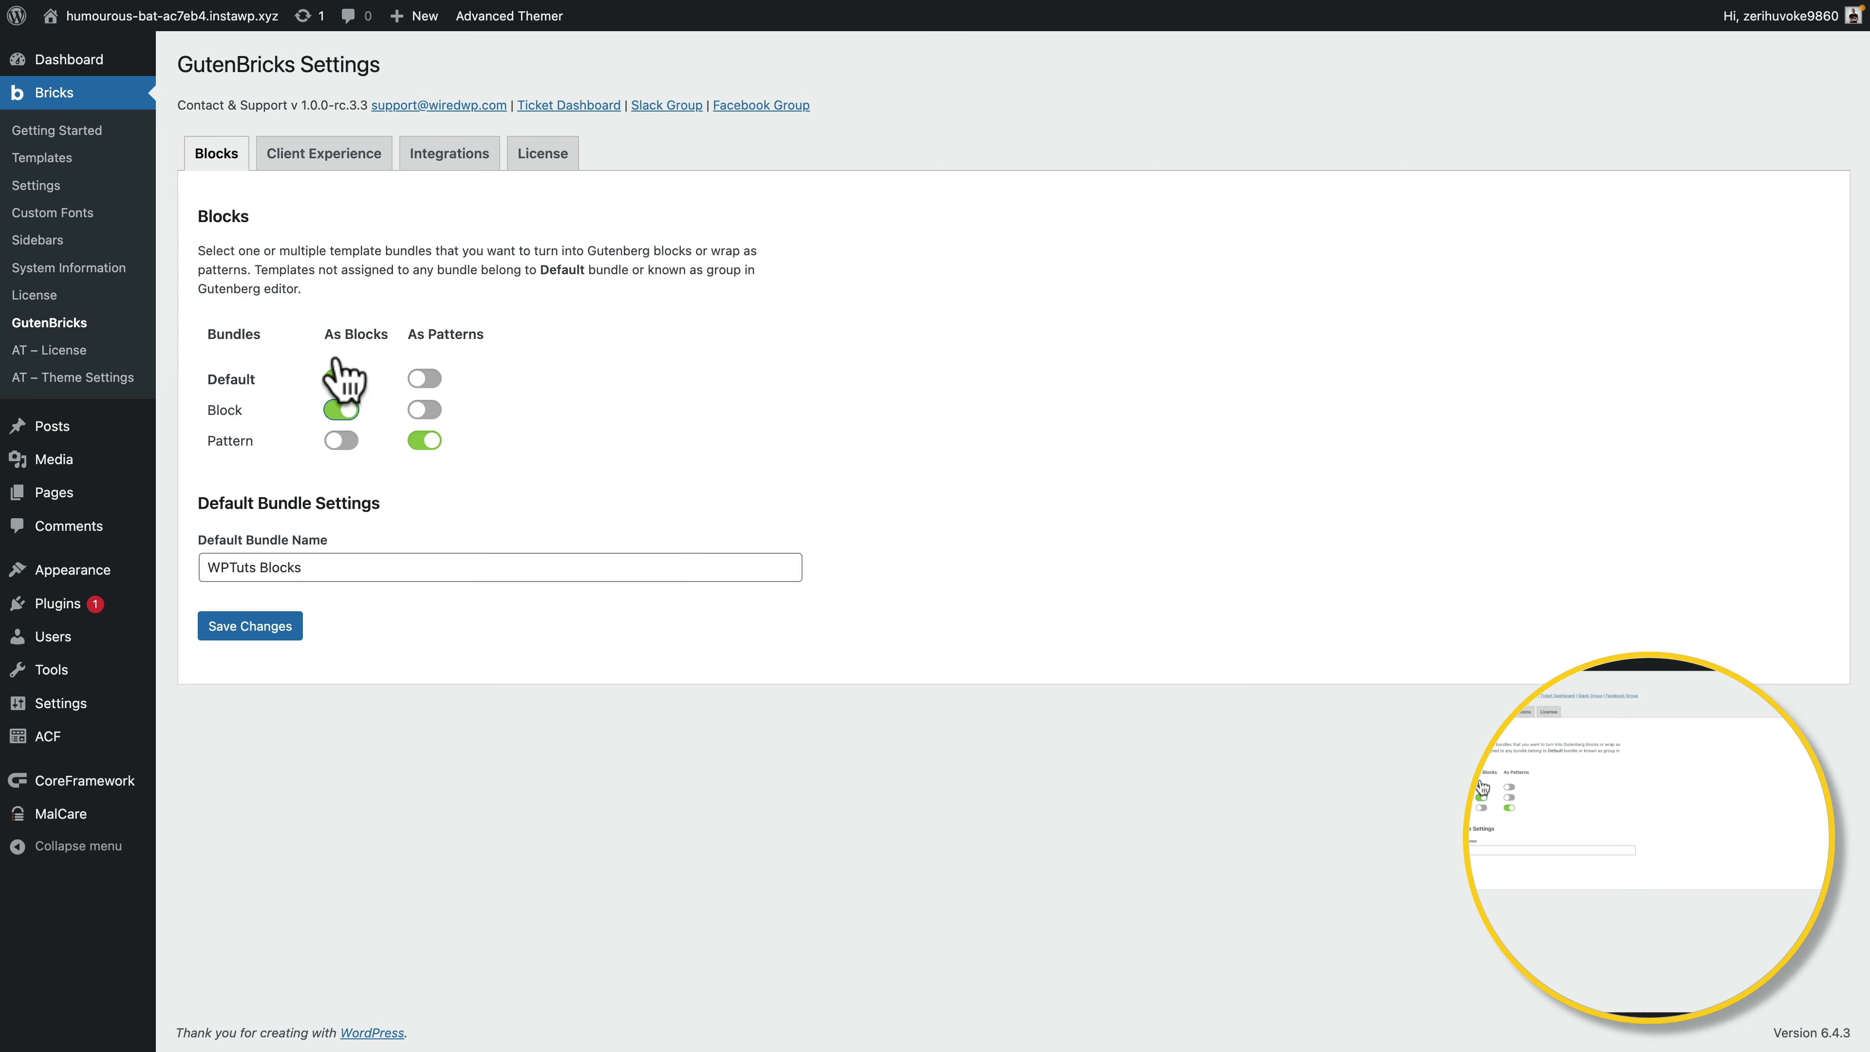
{"action": "left_click", "coordinate": [340, 377]}
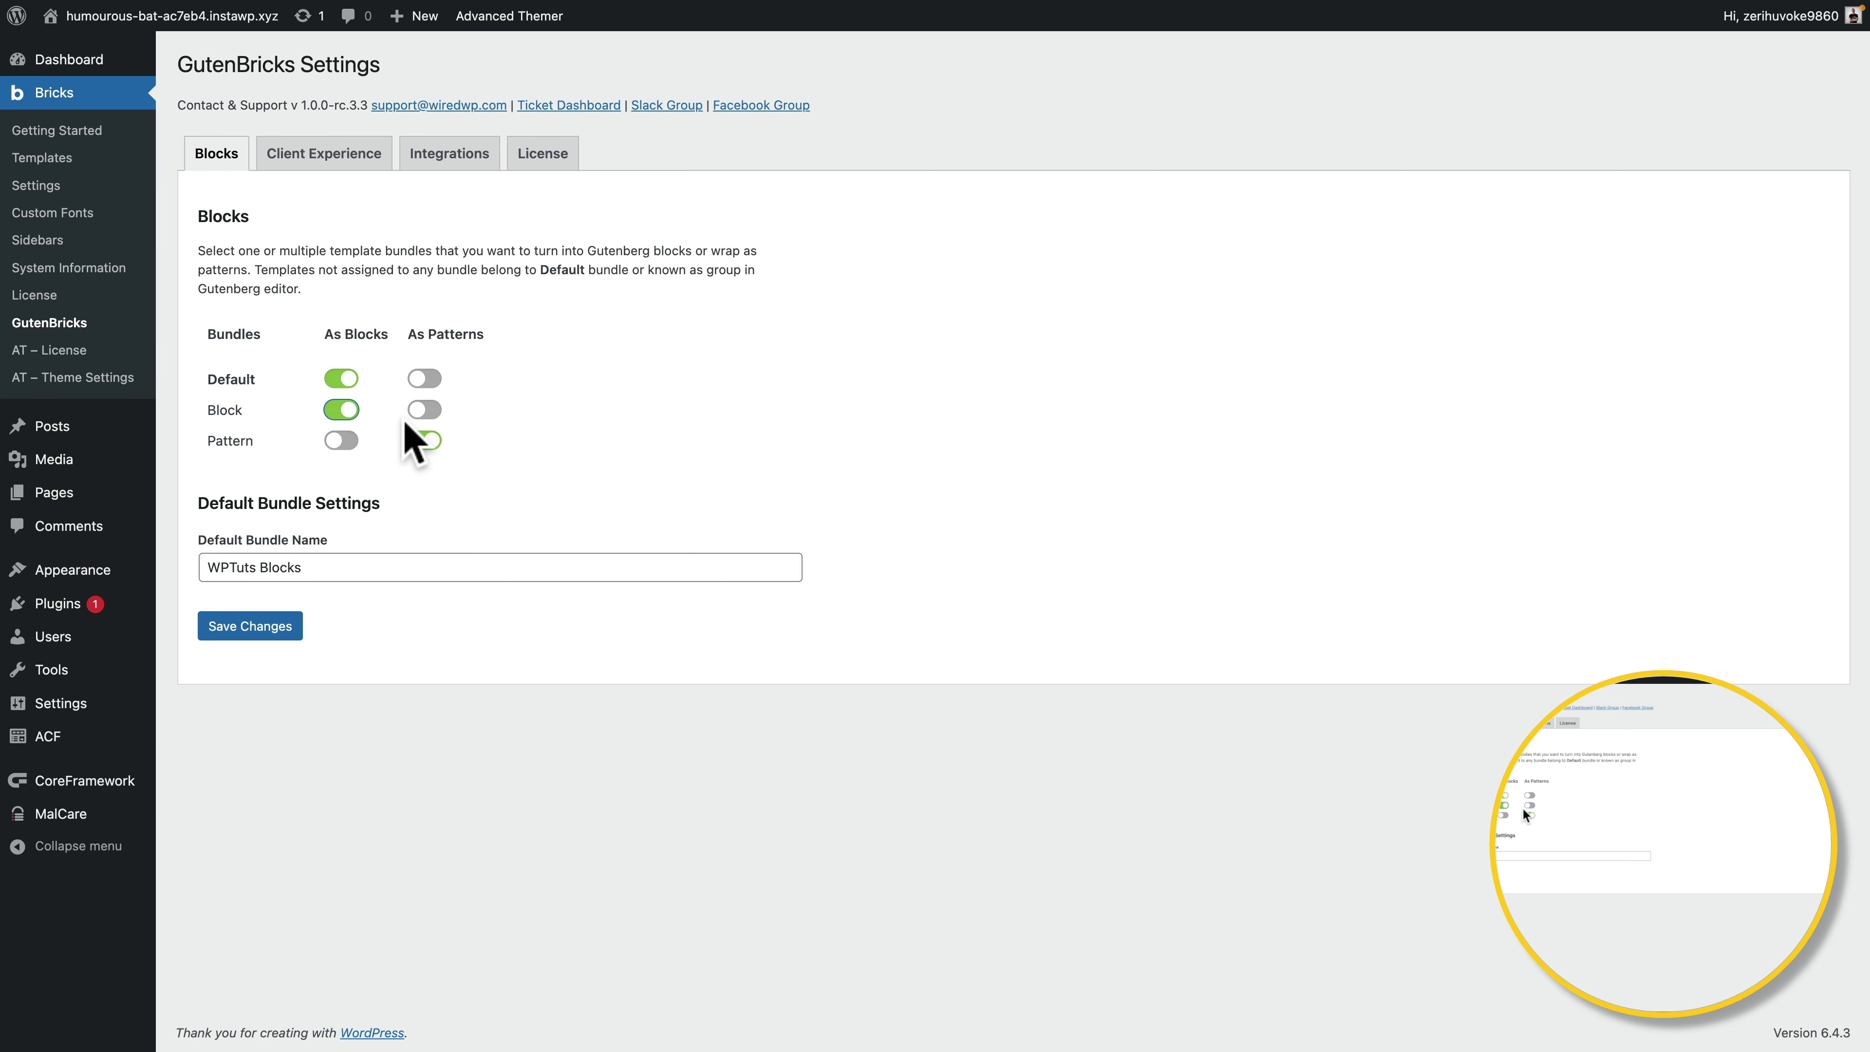
{"action": "left_click", "coordinate": [265, 625]}
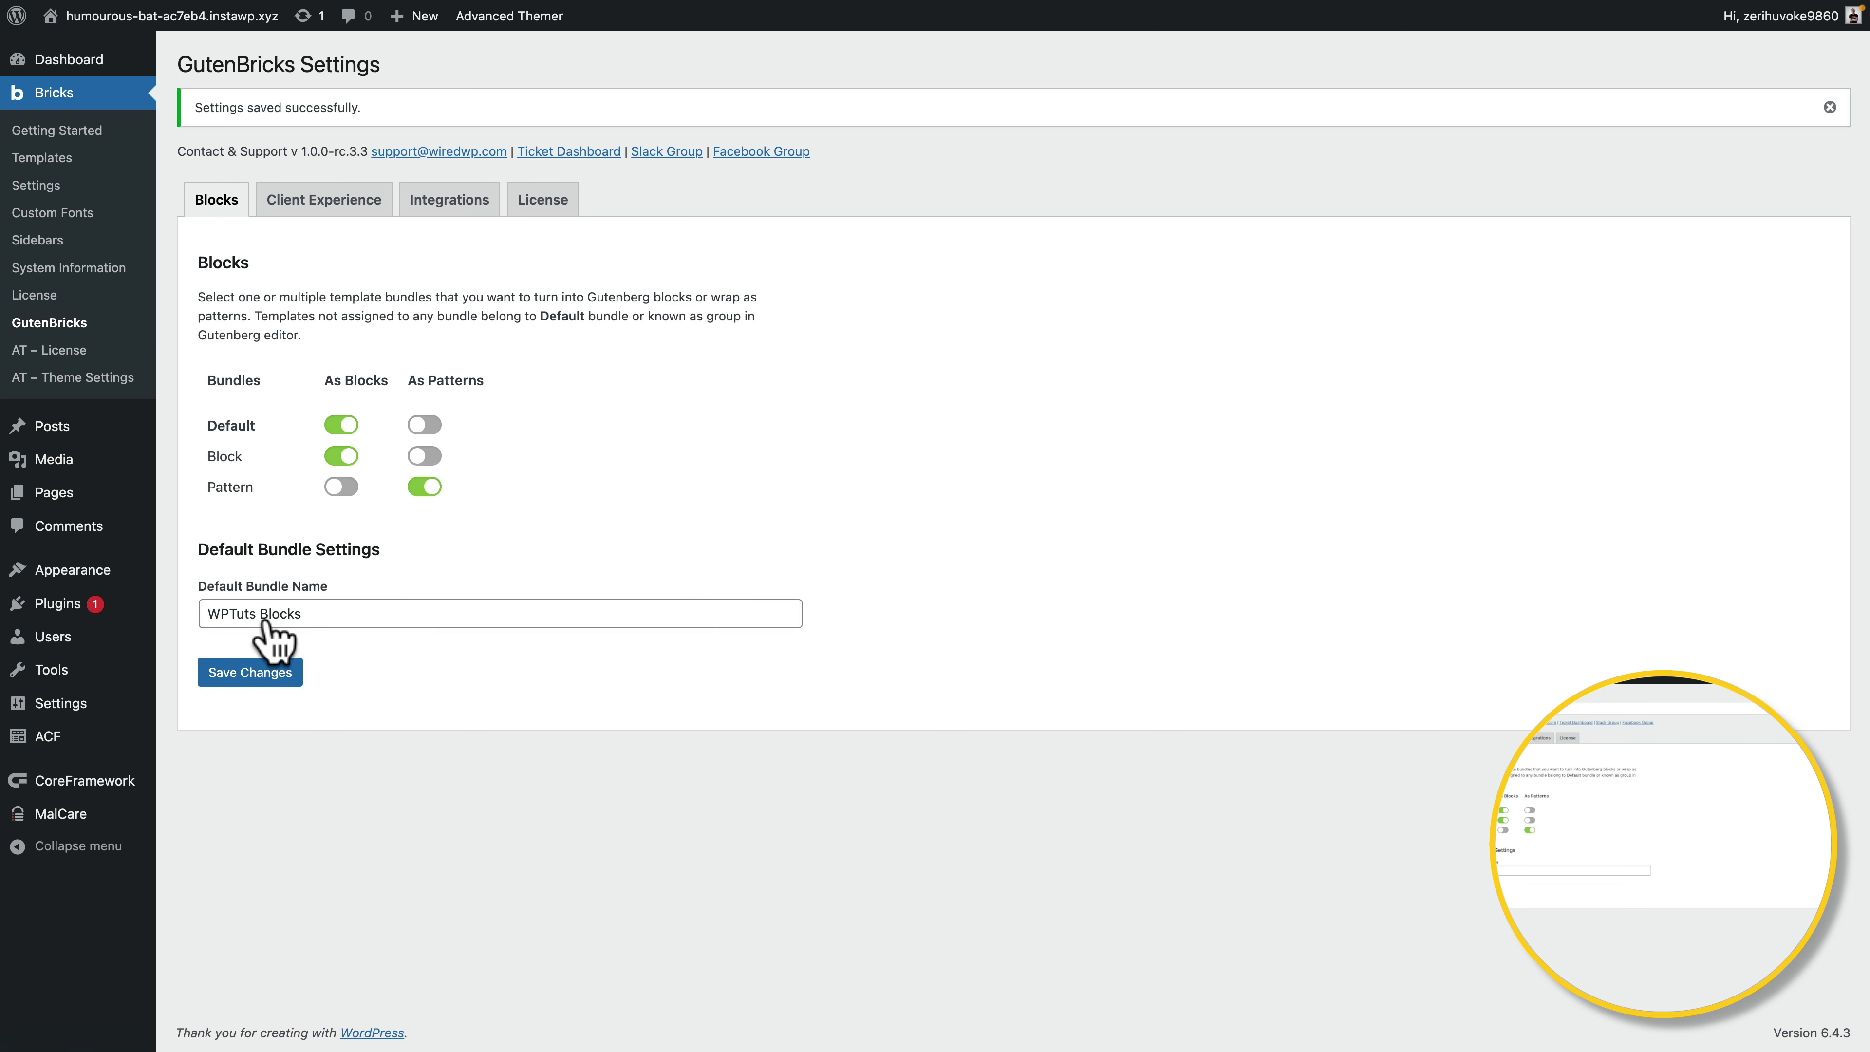
{"action": "left_click", "coordinate": [322, 205]}
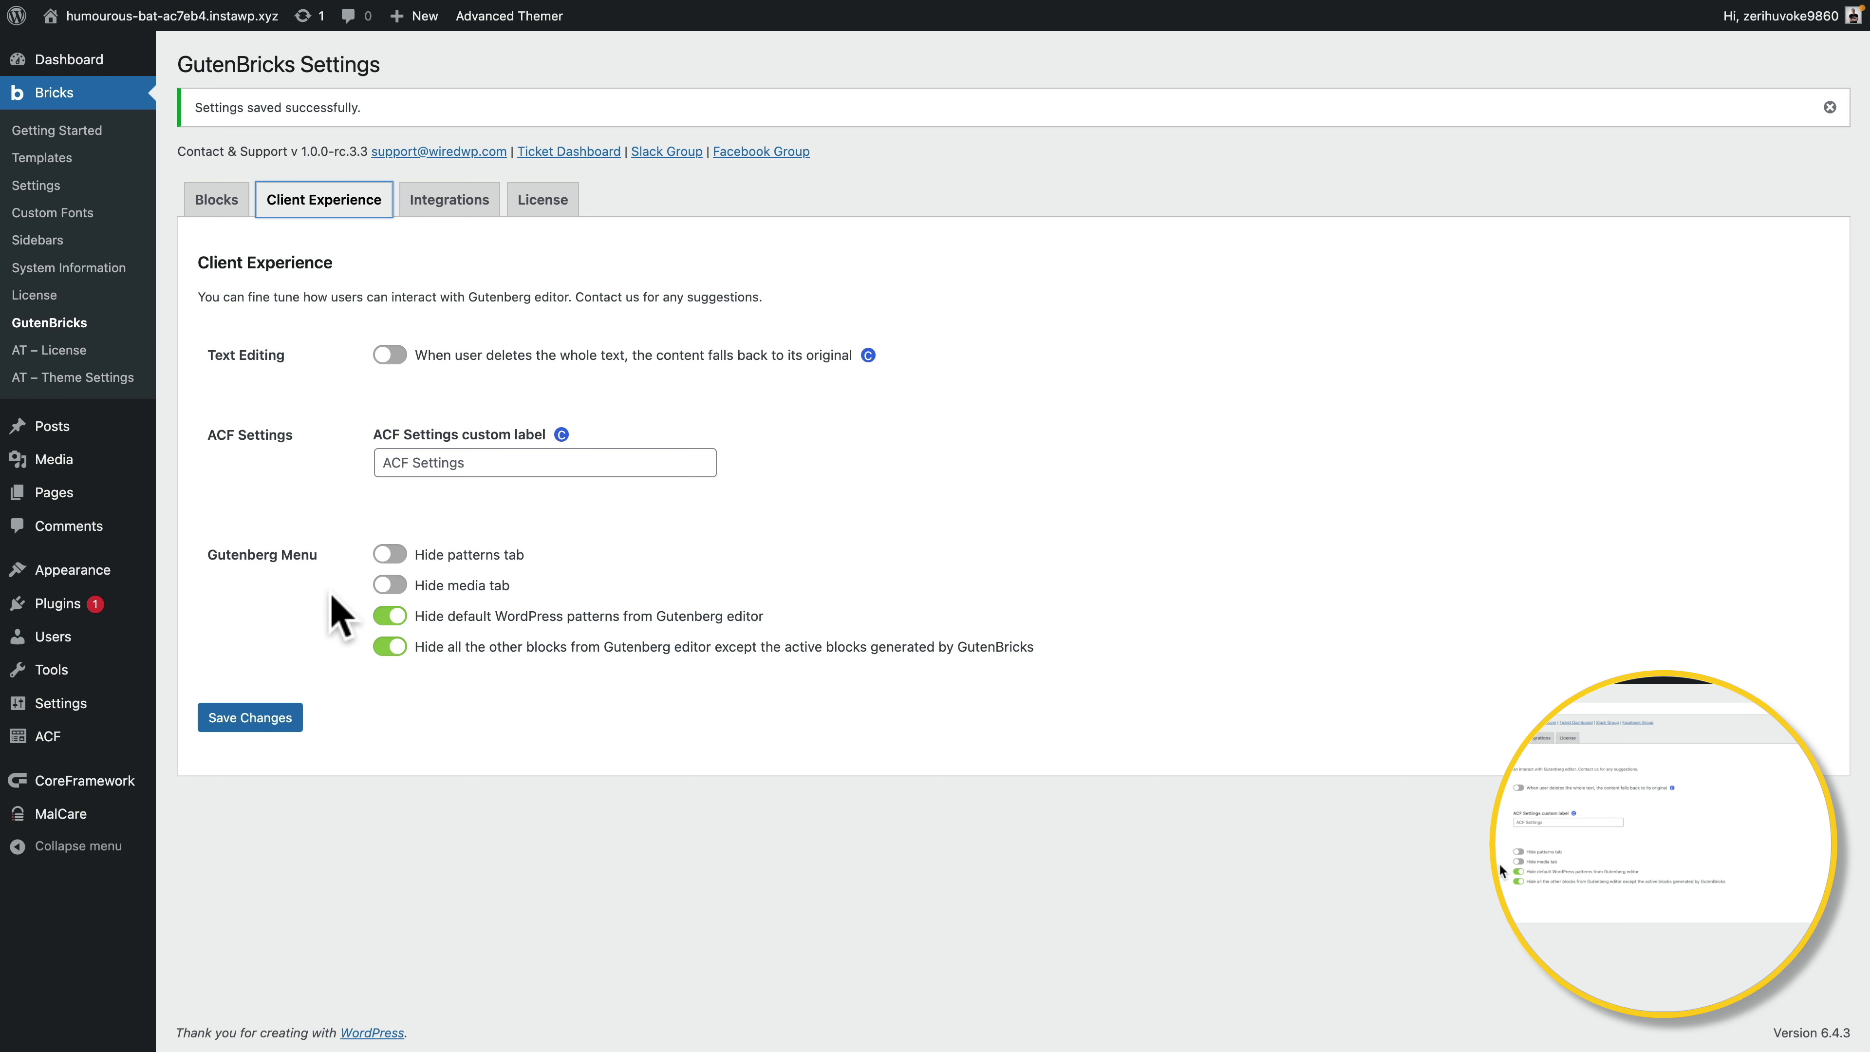
- Show the GutenBricks Integrations tab with the ACSS 2.8.0 section padding option
{"action": "left_click", "coordinate": [450, 203]}
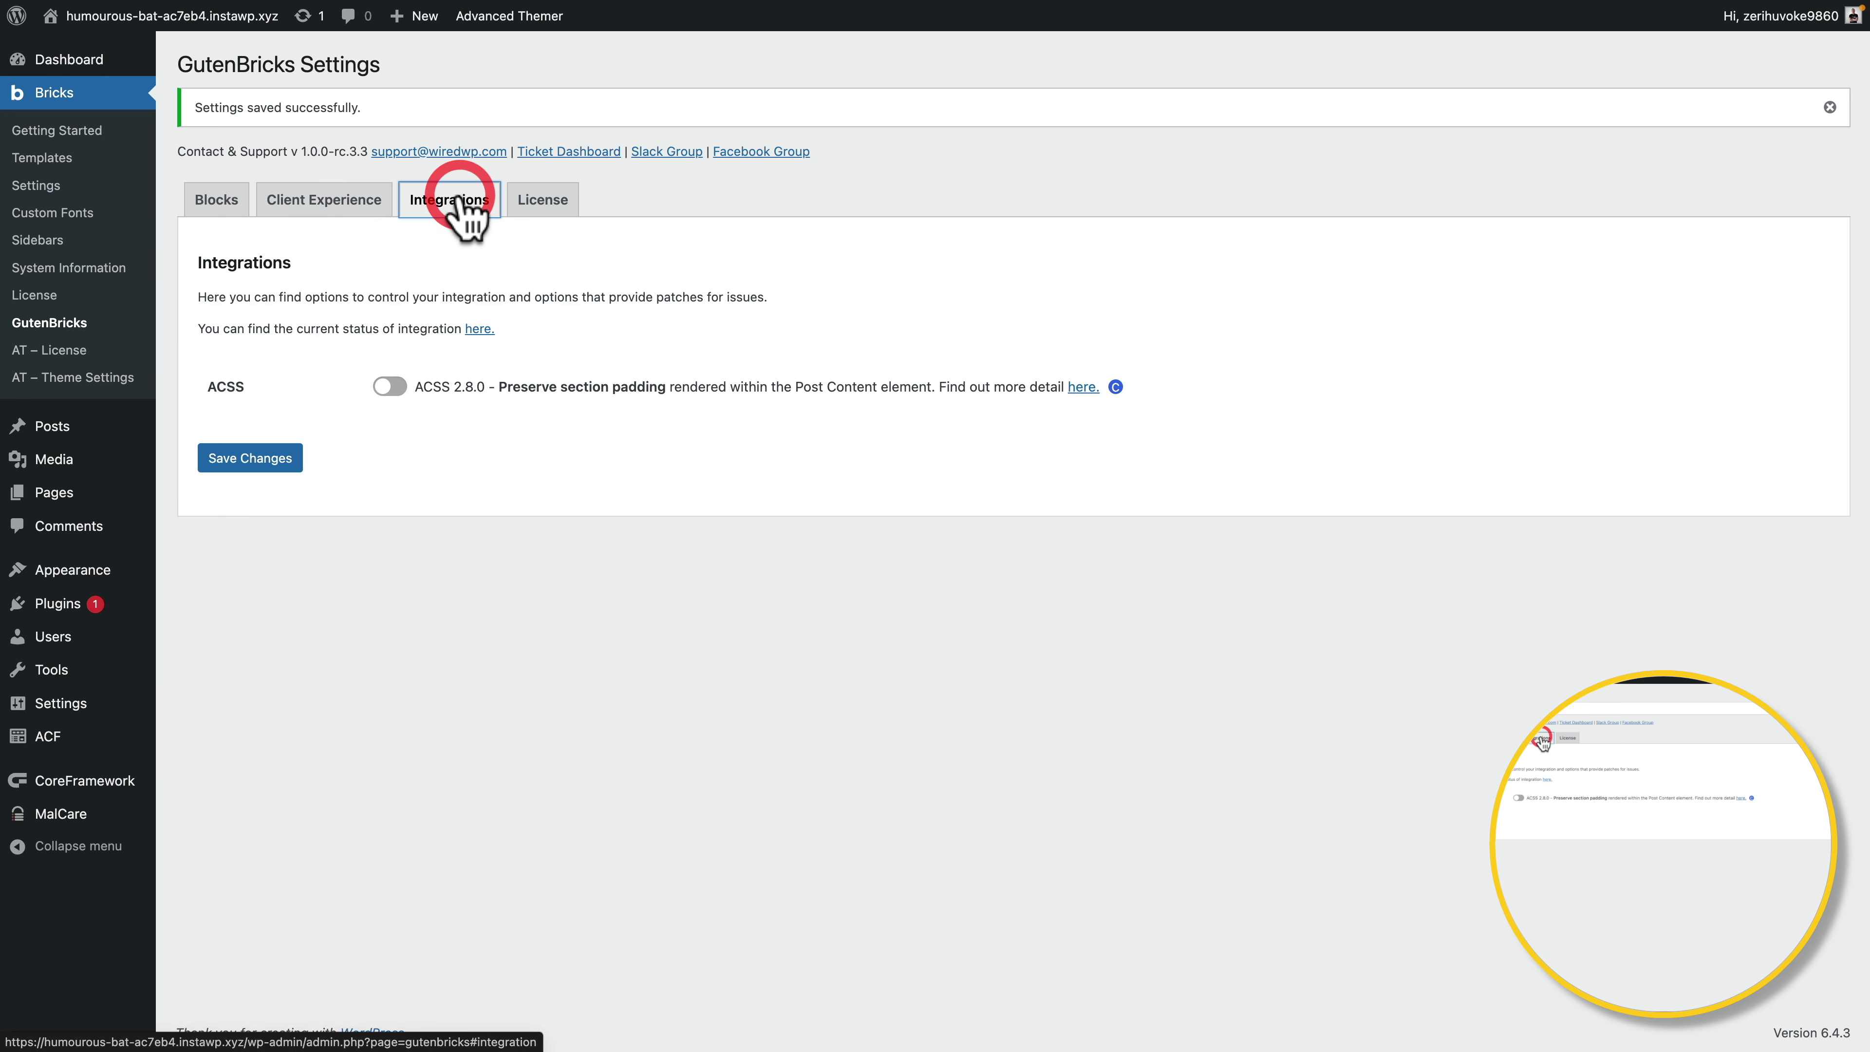